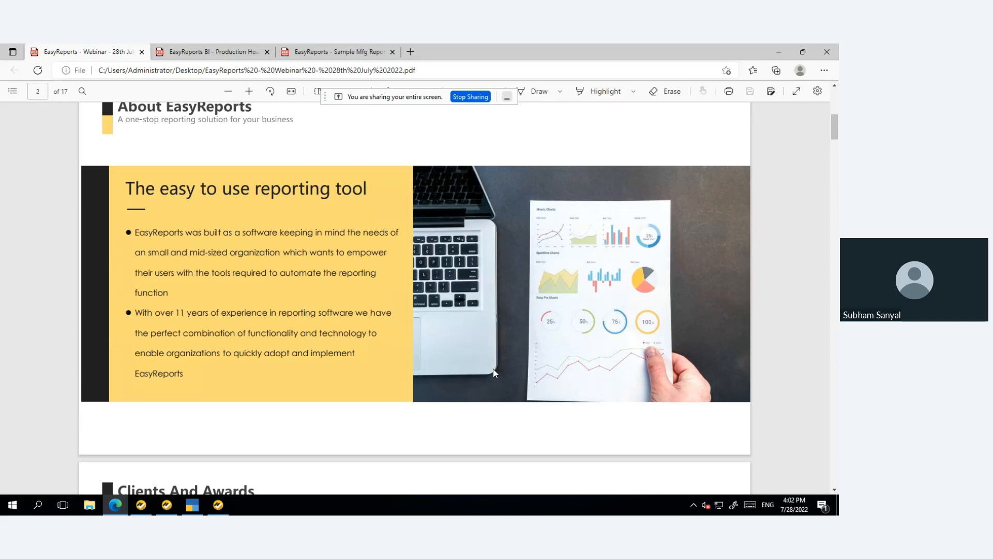
Step: Review the webinar PDF slides from About EasyReports through the Reporting Overview page
scroll(493, 370, "down", 7)
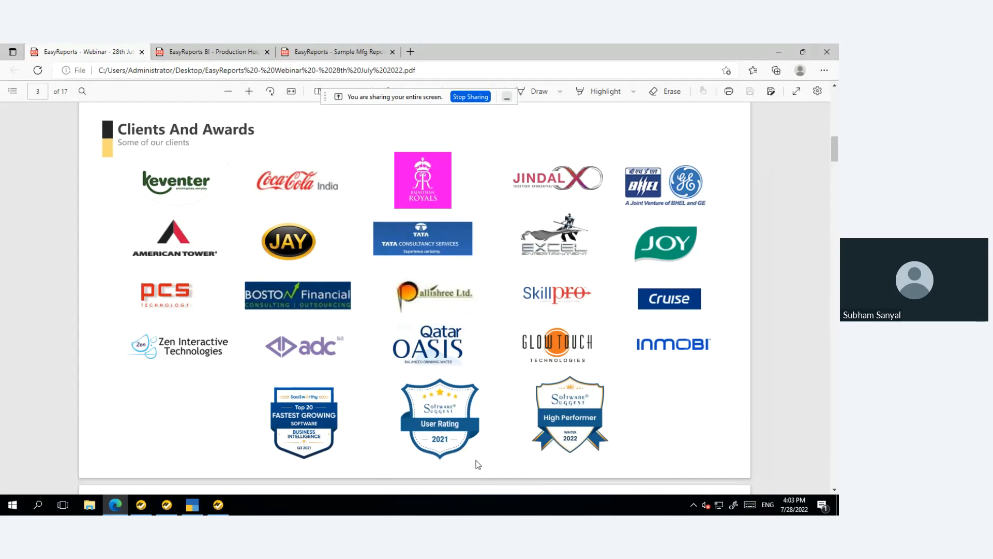
scroll(478, 464, "down", 6)
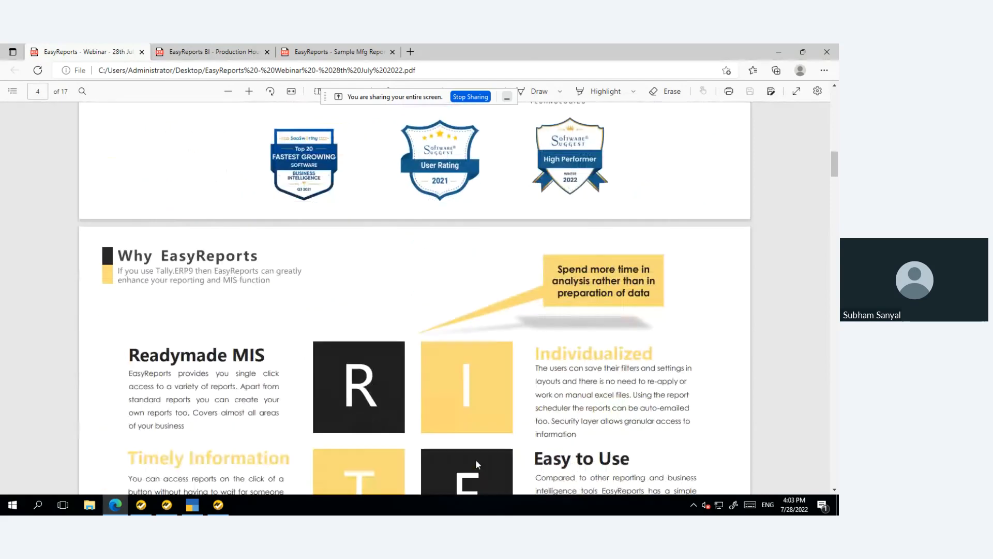
scroll(478, 464, "down", 1)
scroll(478, 464, "up", 1)
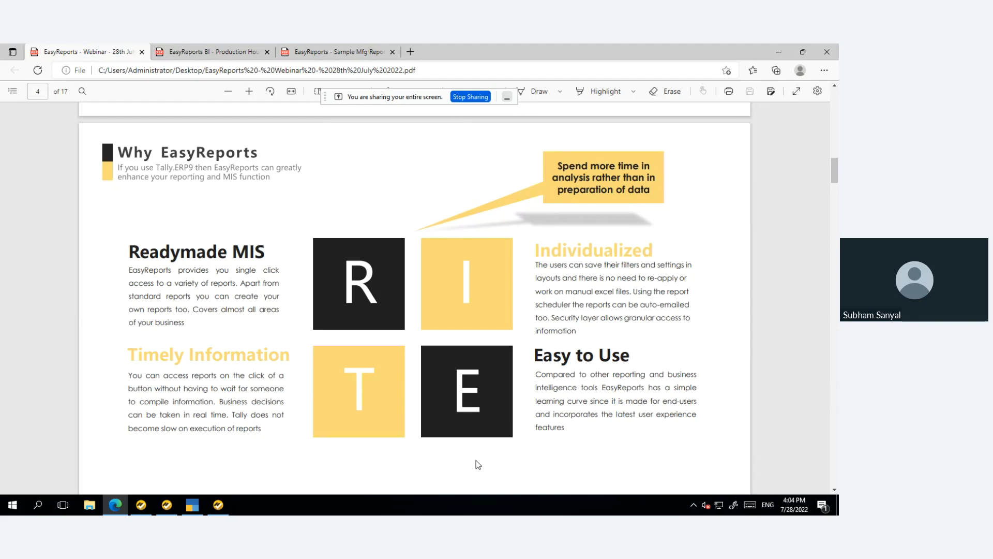
scroll(477, 464, "down", 10)
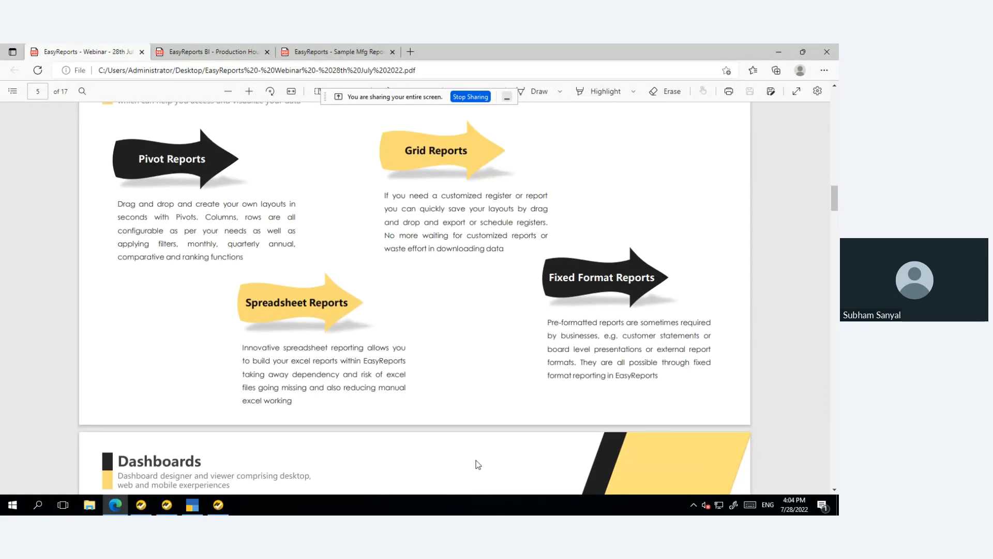
scroll(477, 464, "down", 6)
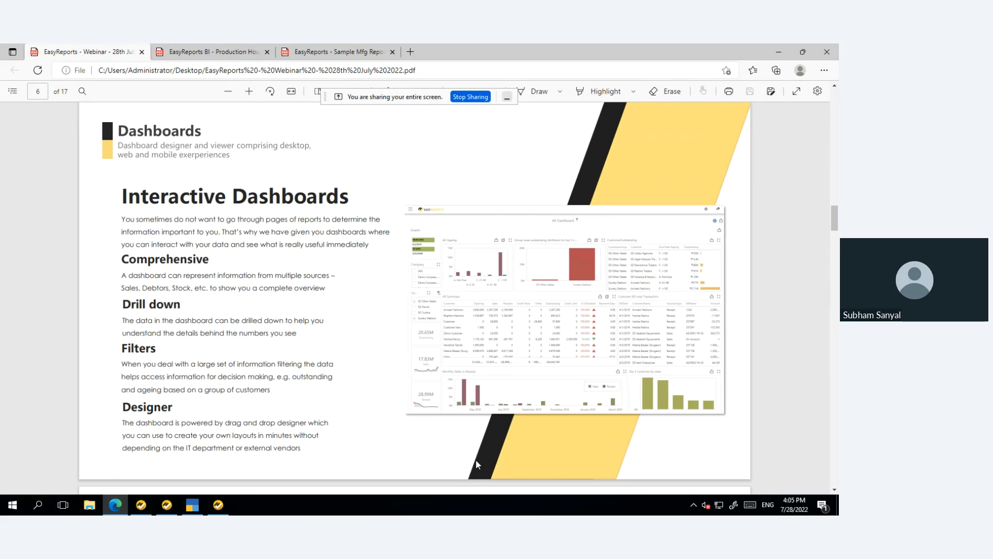
scroll(476, 464, "down", 7)
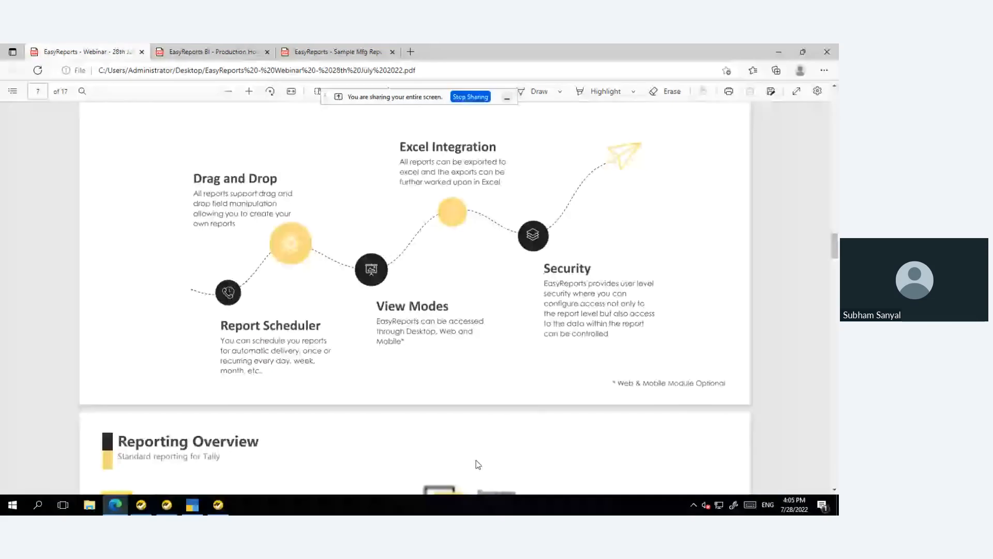
scroll(478, 464, "up", 1)
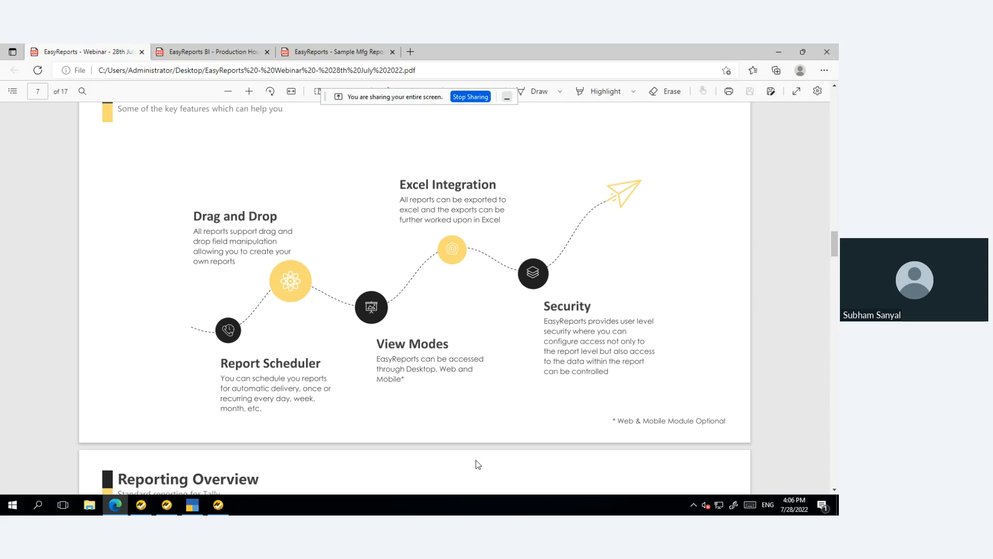
scroll(478, 464, "down", 7)
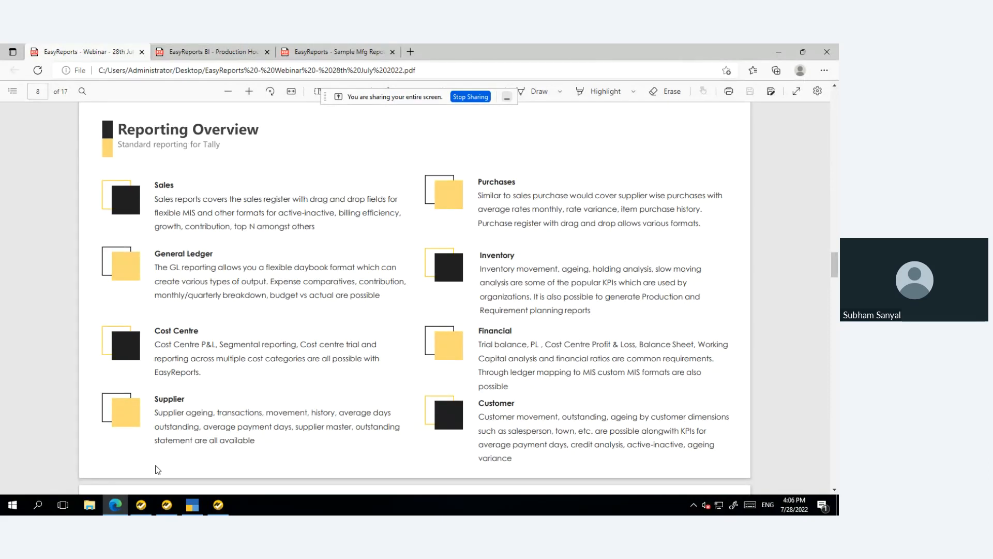
Step: Switch to EasyReports and enlarge its interface with the touch-sized display mode
left_click(141, 509)
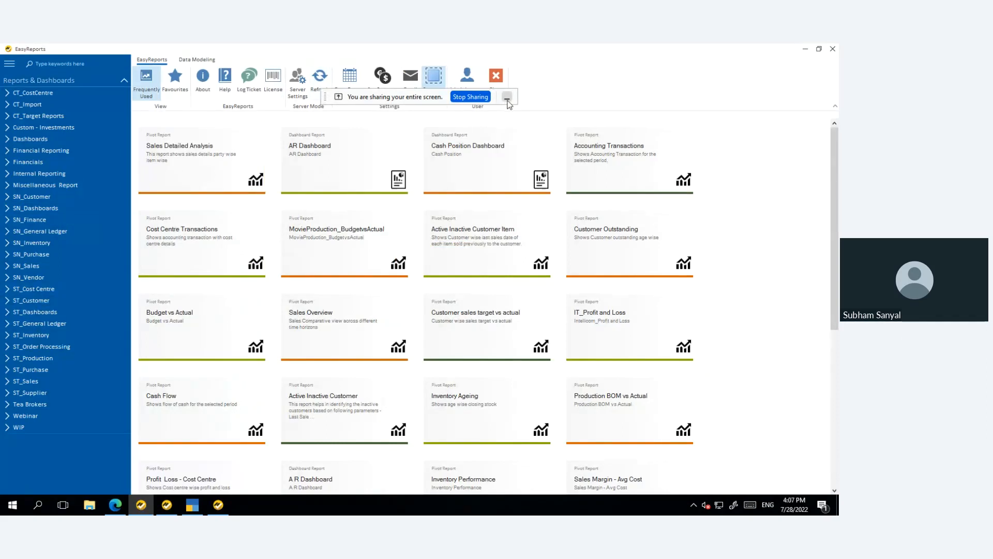
left_click(436, 78)
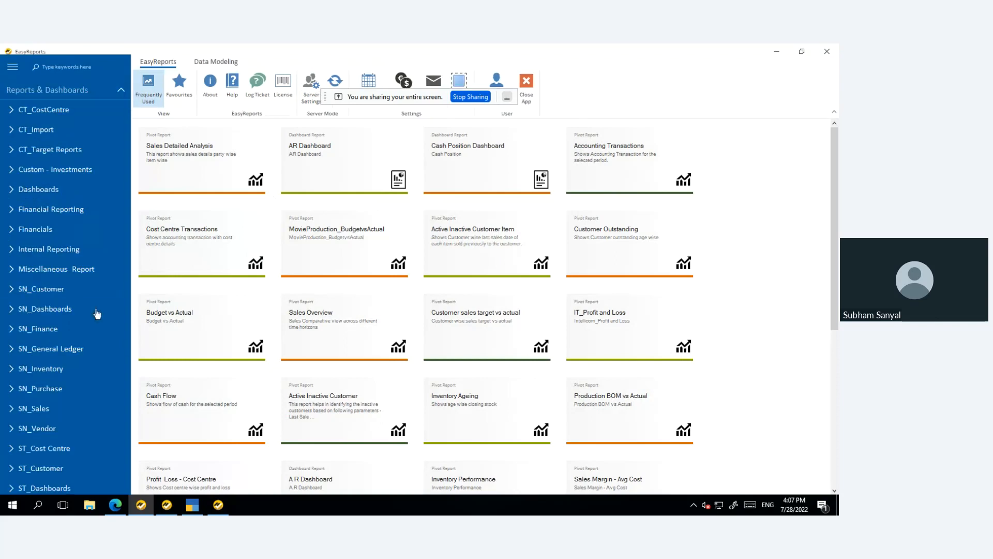
Step: Examine the ST_Customer report group and the layouts available under Billing Efficiency
scroll(88, 319, "down", 4)
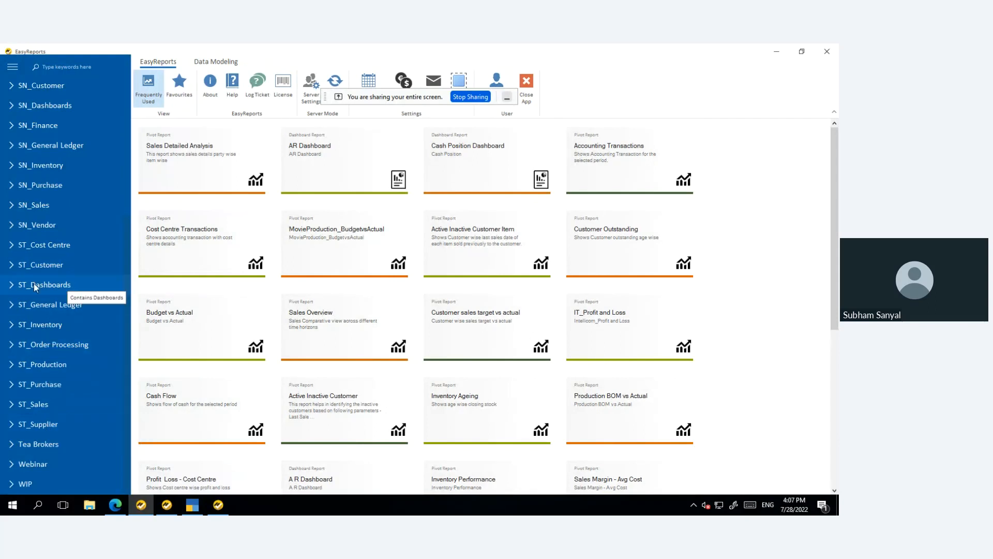
left_click(11, 265)
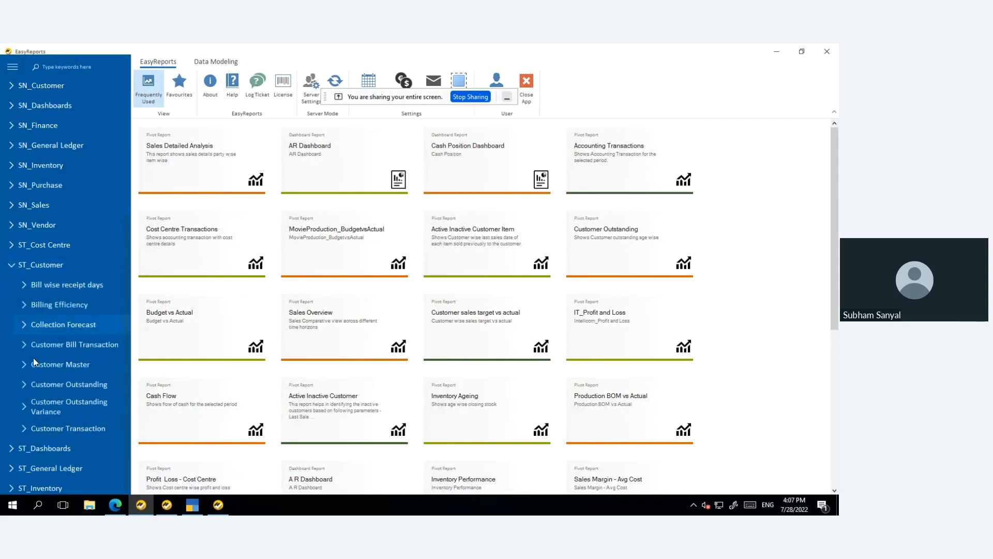
left_click(23, 311)
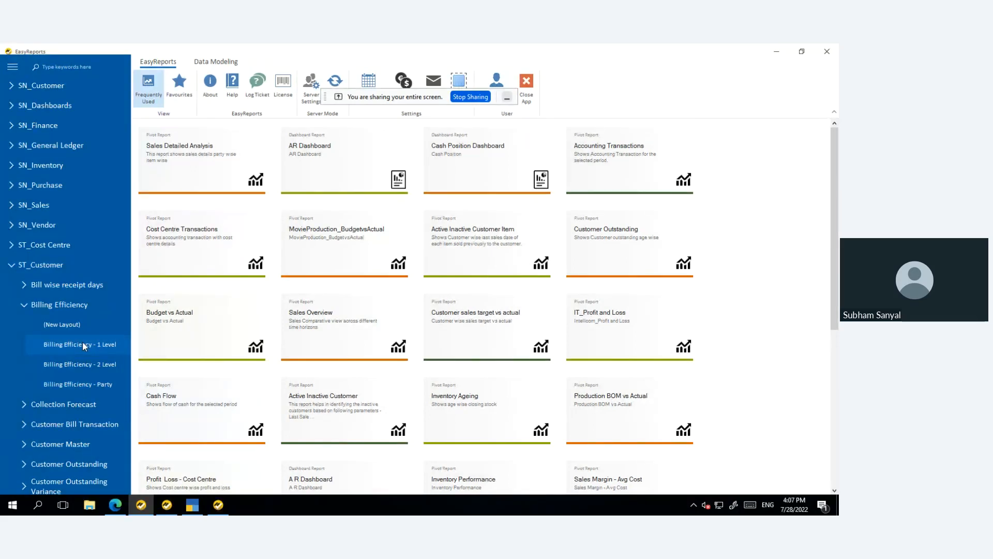
left_click(23, 306)
left_click(13, 266)
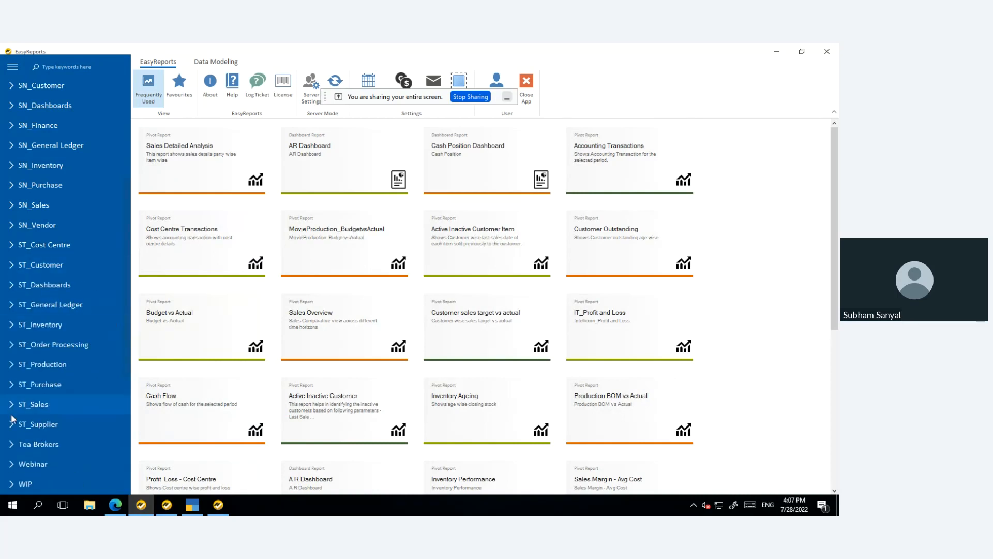
Step: Open the Party item summary layout of Sales Detailed Analysis in the ST_Sales group, keeping the preset parameters
left_click(13, 404)
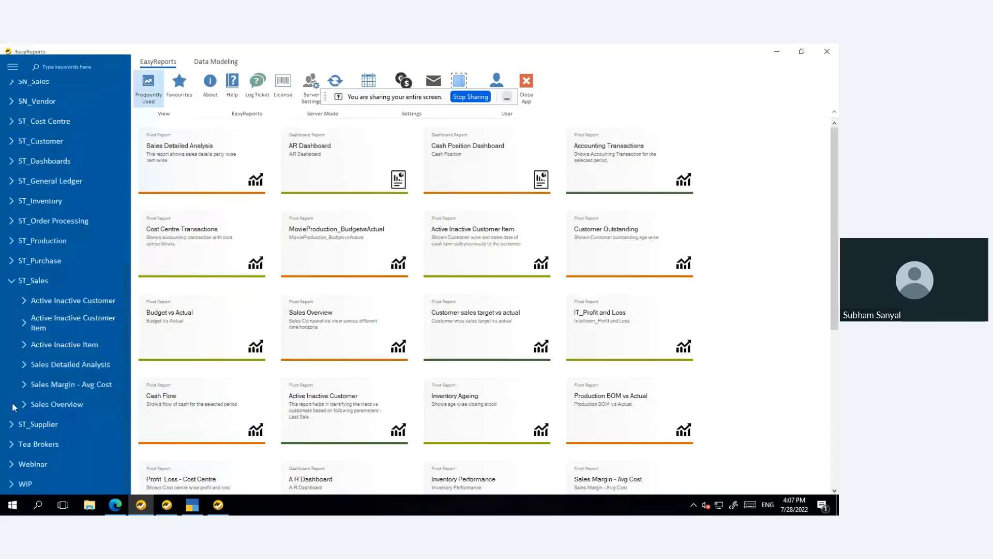
left_click(20, 367)
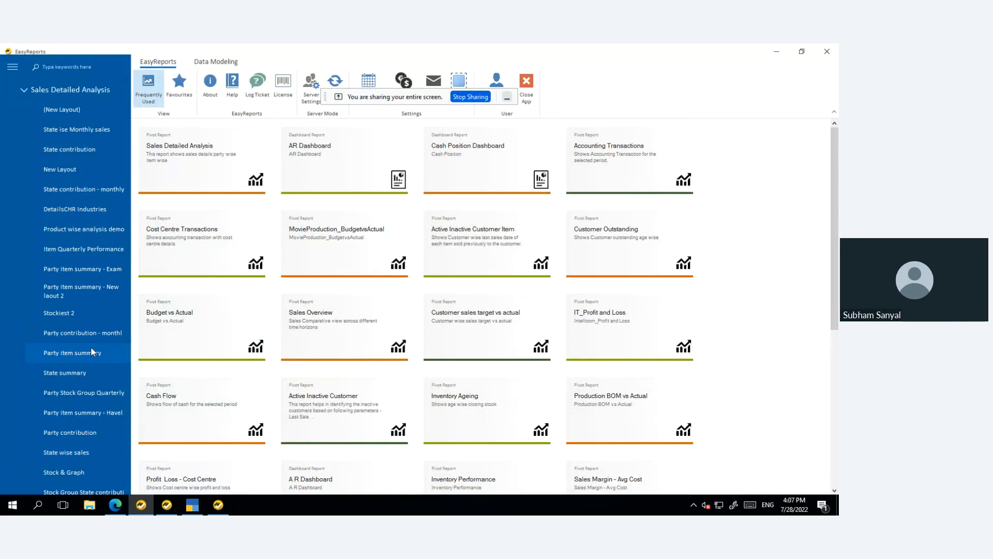
left_click(404, 252)
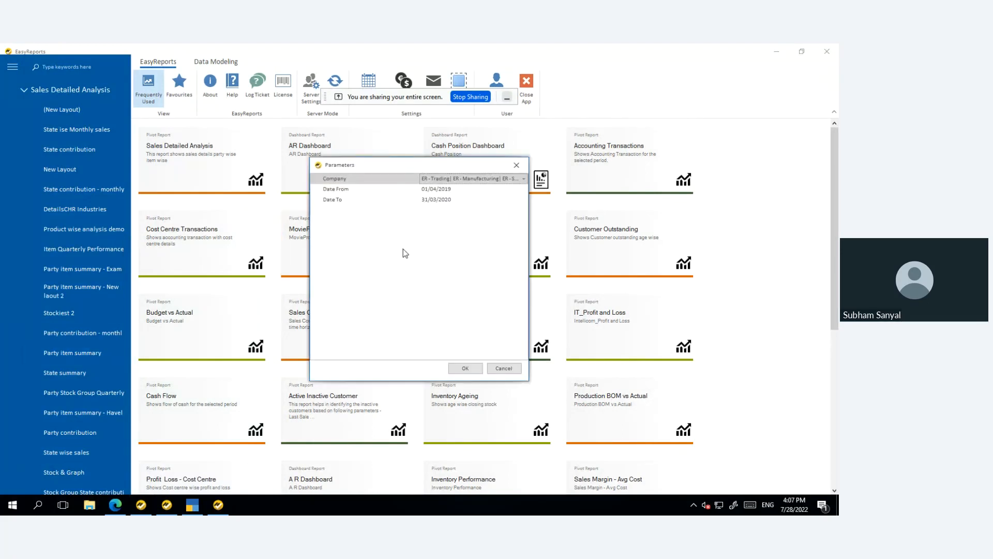
left_click(465, 367)
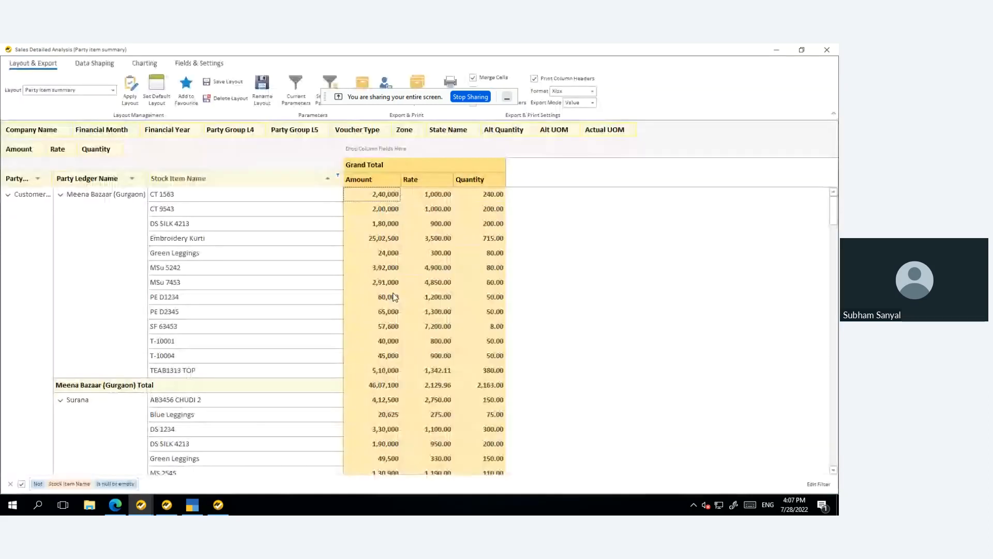
Step: Take the Rate, Quantity and Party Group L3 fields out of the pivot and place them among the unused fields
left_click_drag(58, 149, 674, 139)
left_click_drag(88, 156, 730, 121)
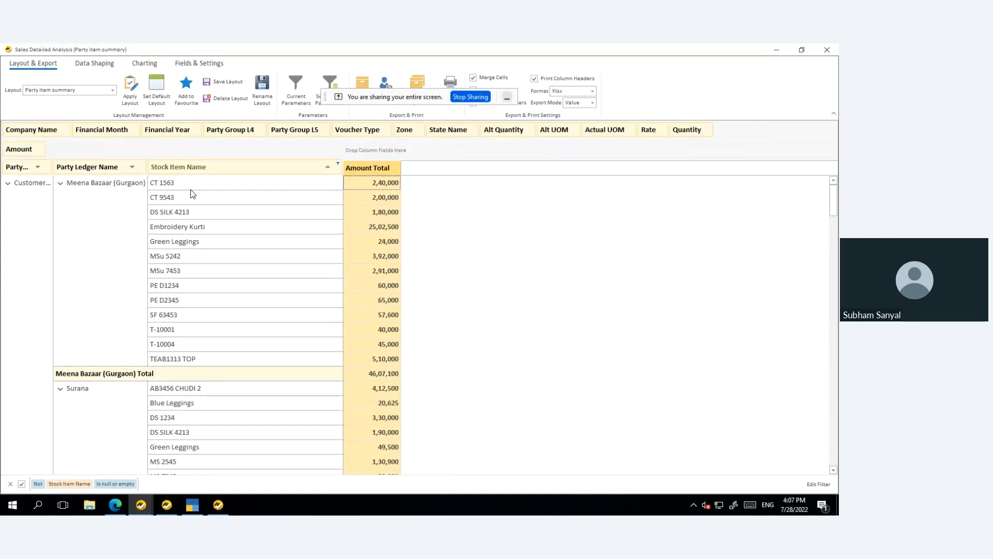
left_click_drag(147, 206, 173, 205)
left_click_drag(11, 161, 740, 130)
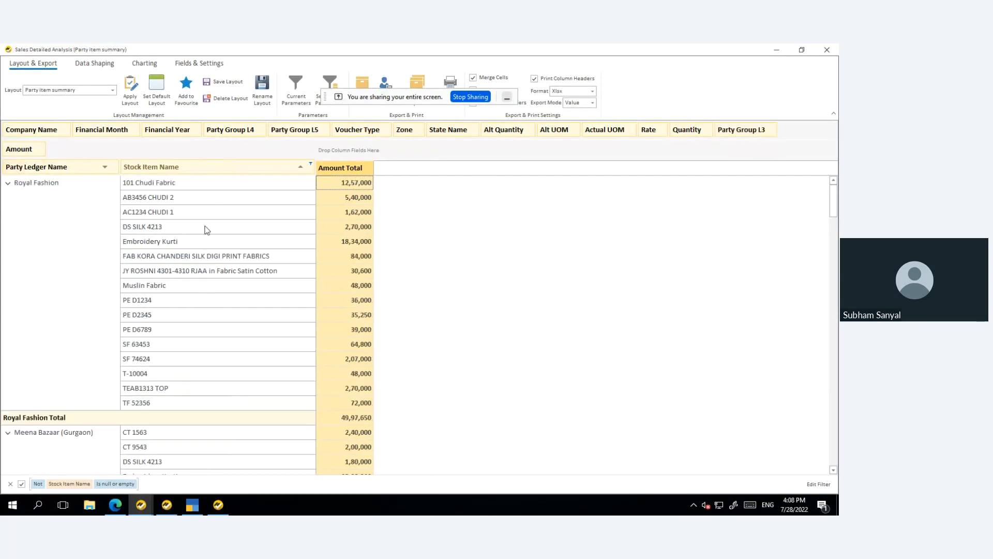
Step: Add the Date Quarter Year field, based on Date, as the column breakdown of the pivot
left_click(95, 64)
left_click(46, 83)
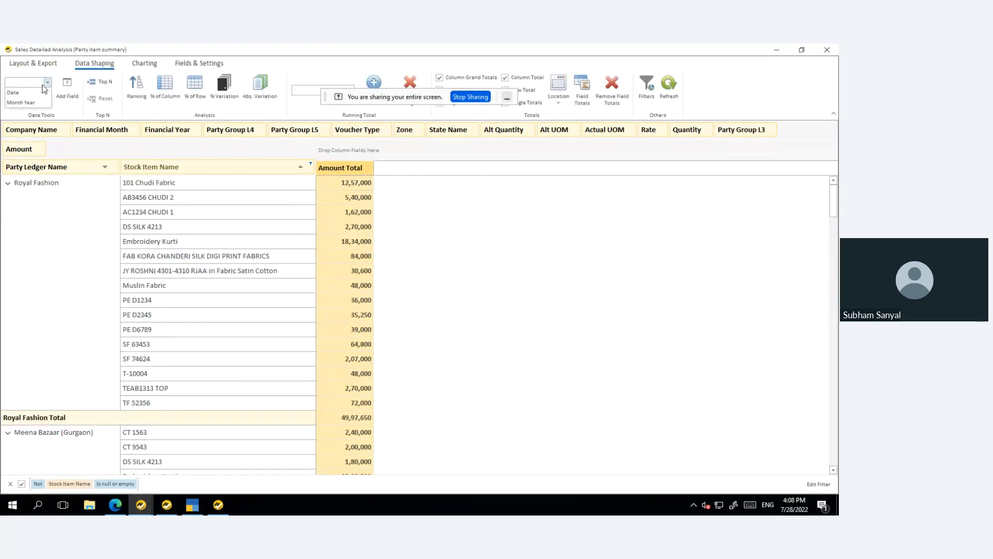
left_click(44, 92)
left_click(47, 97)
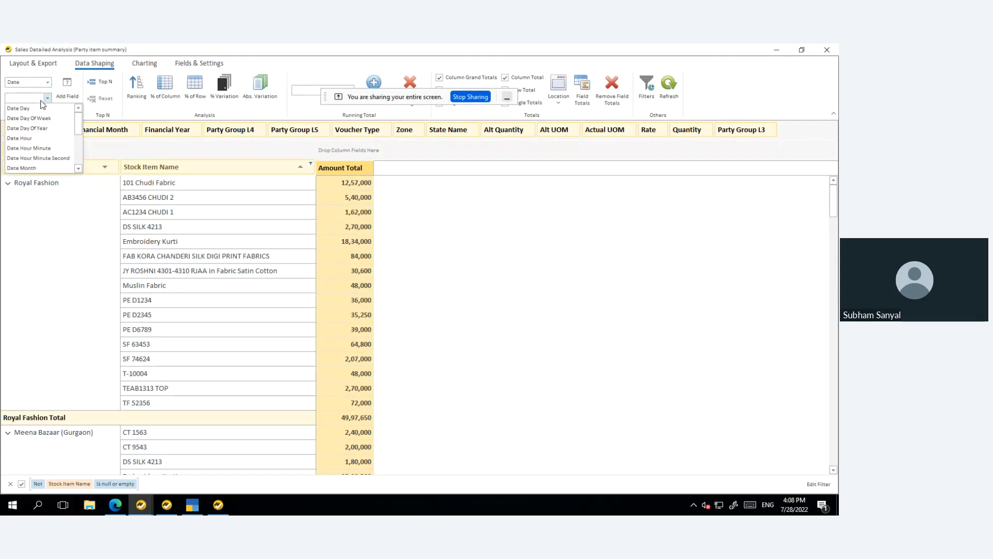
scroll(73, 144, "down", 3)
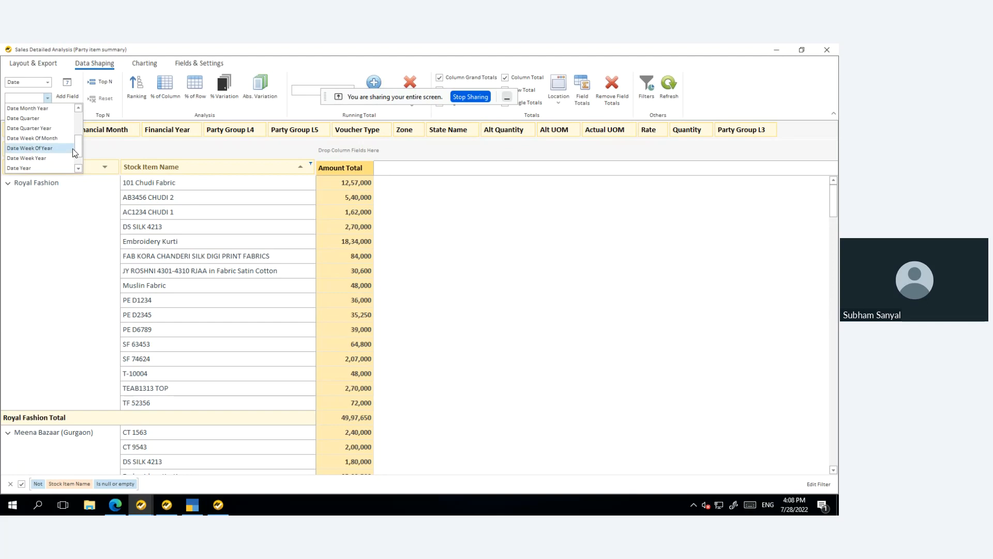
left_click(39, 127)
left_click(68, 86)
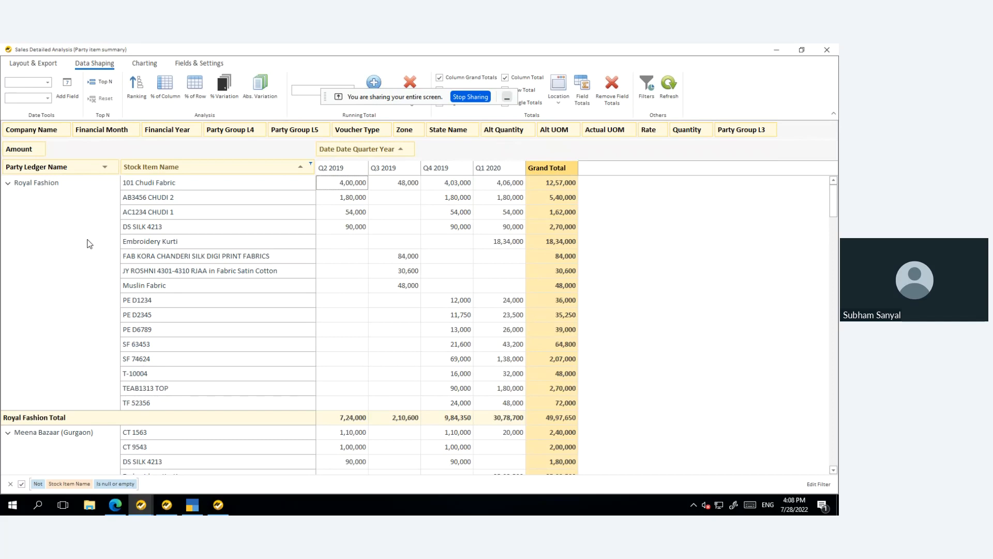
Step: Add a percentage-of-column calculation for the Amount field using the Percent Of Column function
left_click(179, 85)
left_click(433, 255)
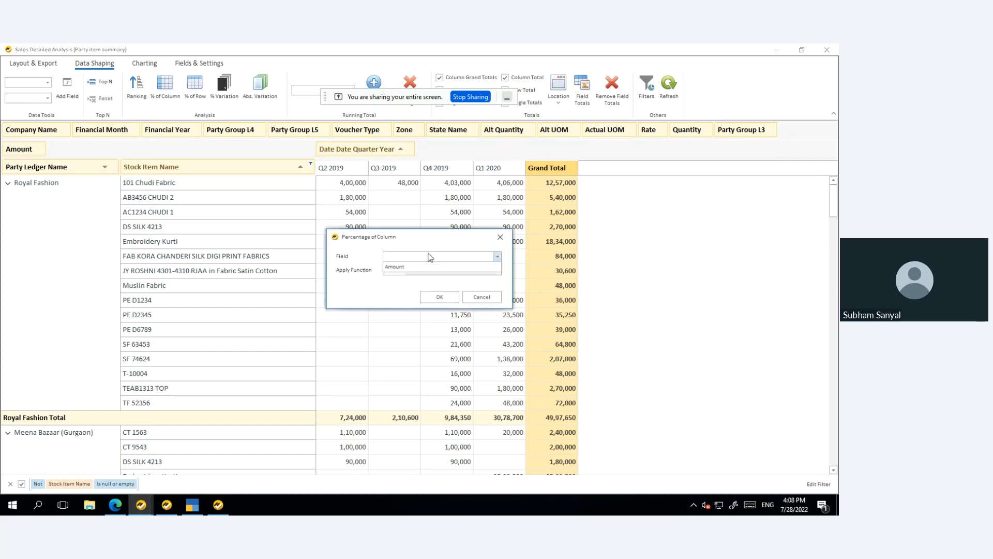
left_click(415, 266)
left_click(405, 269)
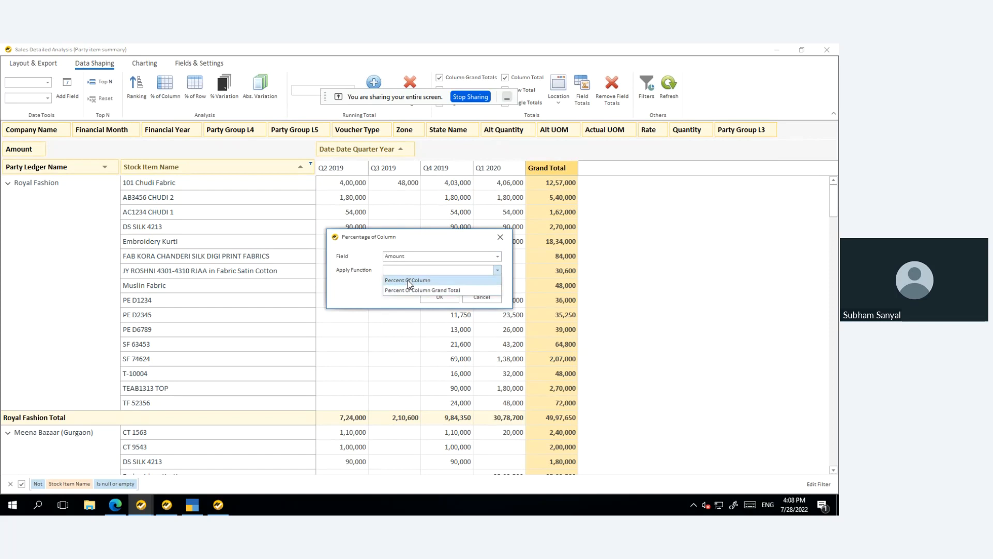
left_click(408, 281)
left_click(437, 298)
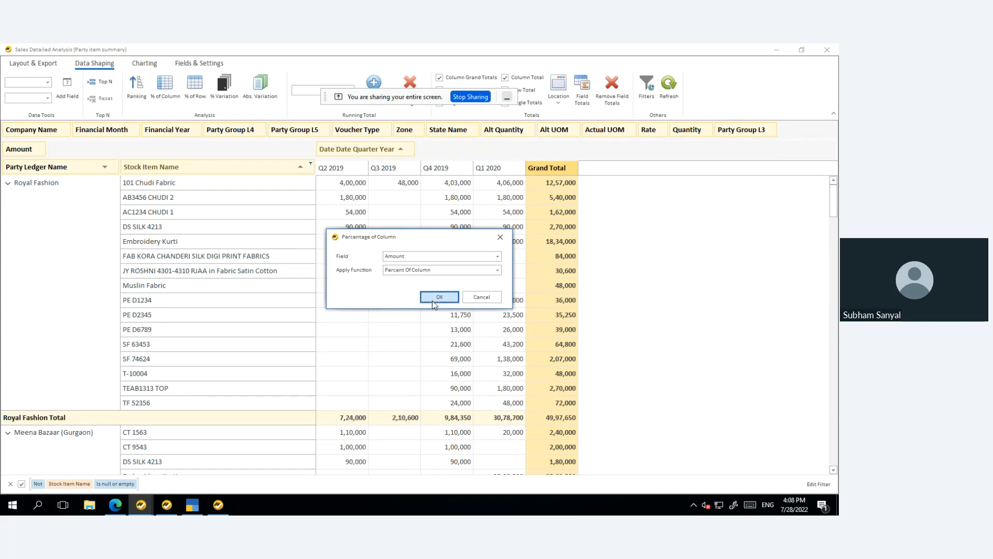
Step: Collapse all party ledgers to their totals, then expand Meena Bazaar (Gurgaon) to inspect its item contributions
right_click(84, 221)
left_click(111, 250)
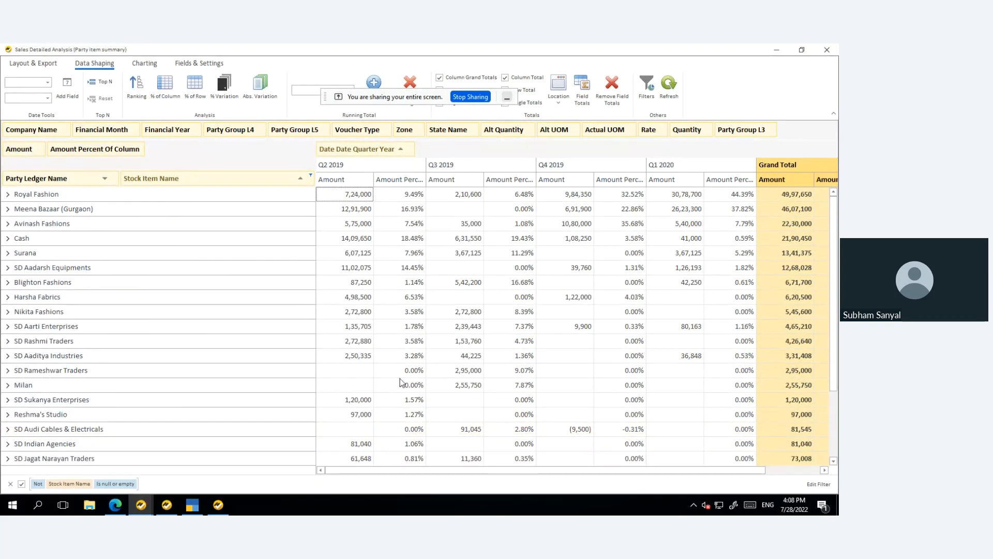
scroll(402, 382, "down", 1)
scroll(417, 258, "down", 1)
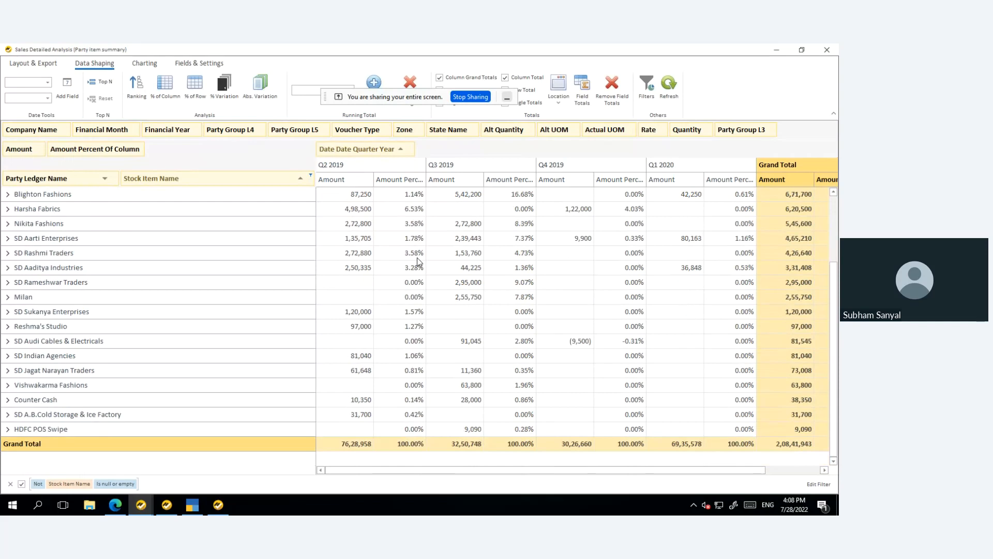
scroll(416, 258, "up", 2)
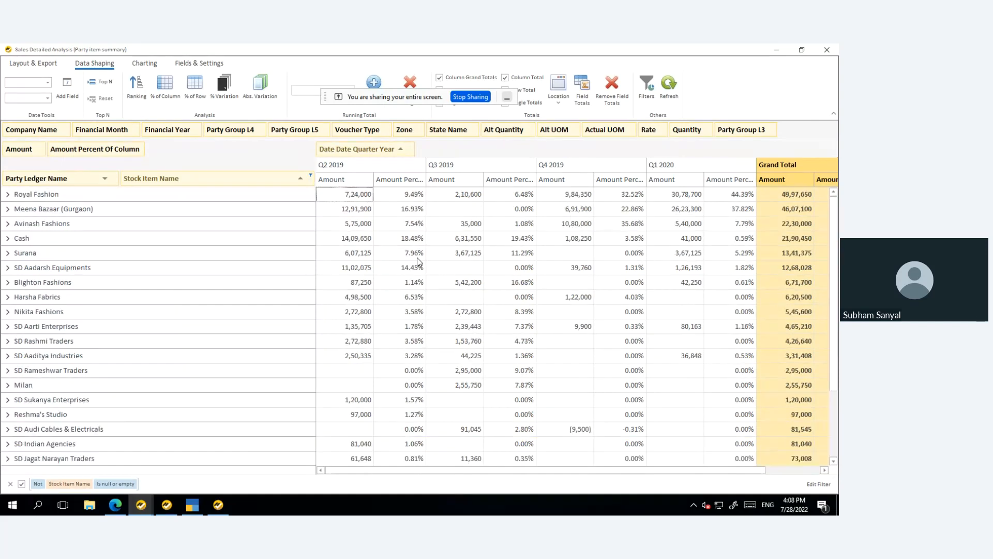
left_click(7, 209)
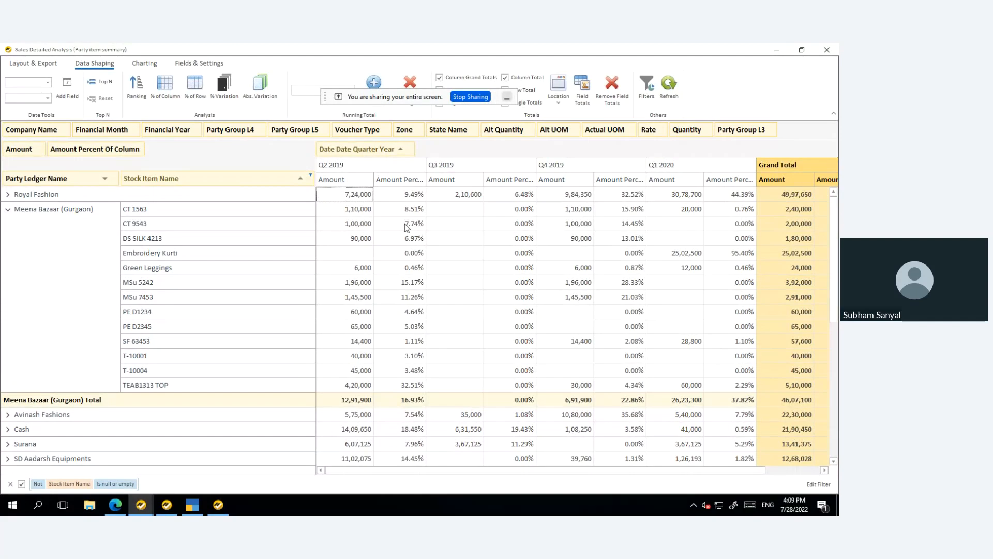
left_click(409, 389)
Step: Save the modified report layout under the name "Party item quarterly contribution"
left_click(29, 65)
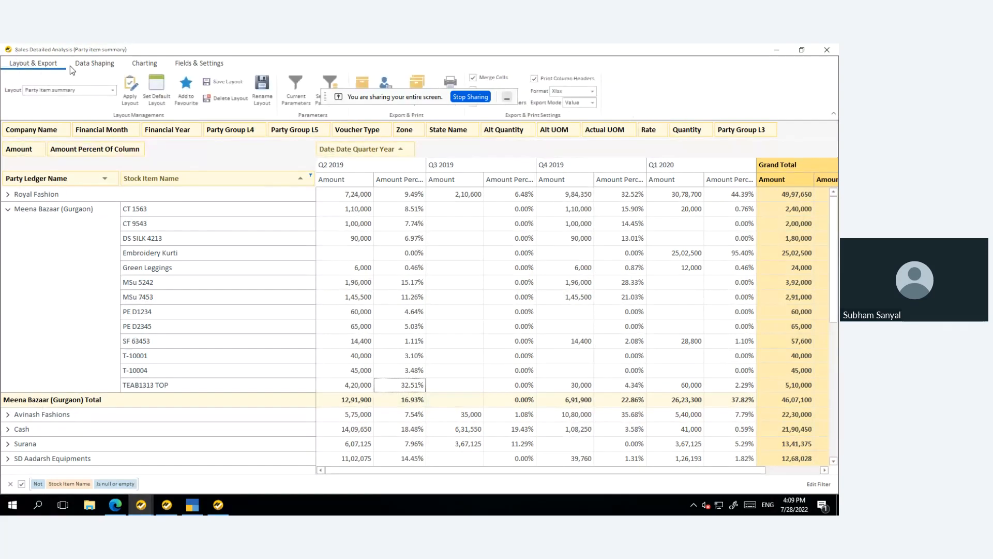
left_click(224, 82)
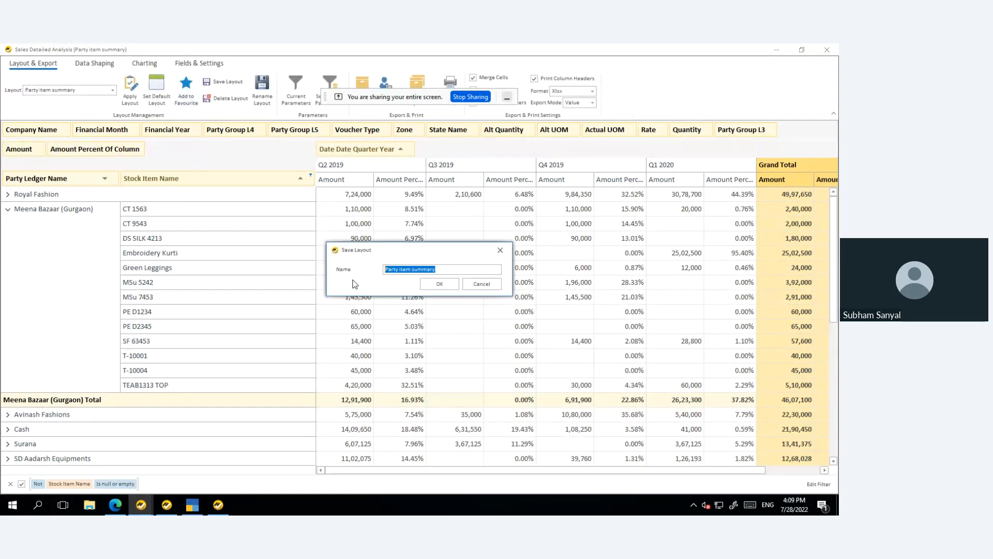
double_click(455, 268)
type("quarterly contribution")
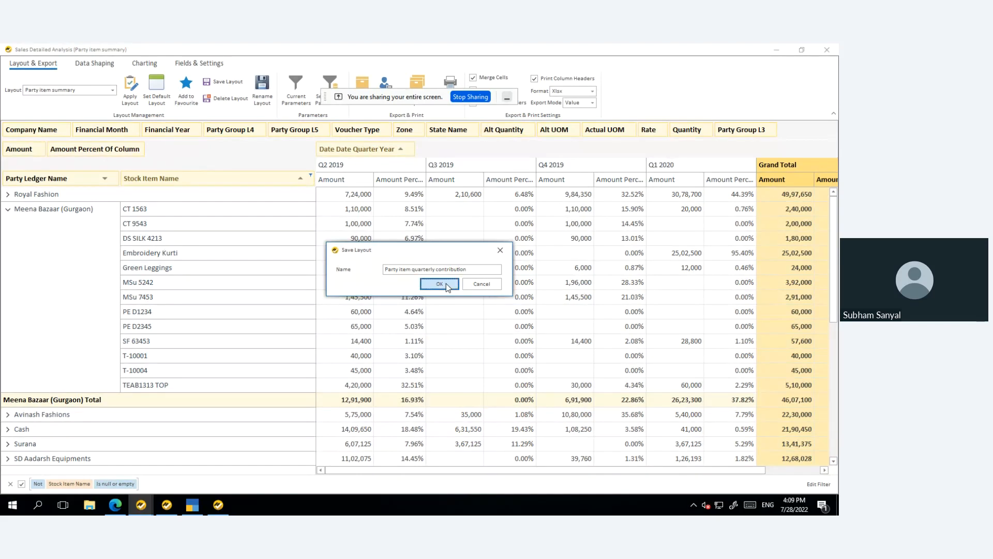
left_click(445, 283)
left_click(414, 294)
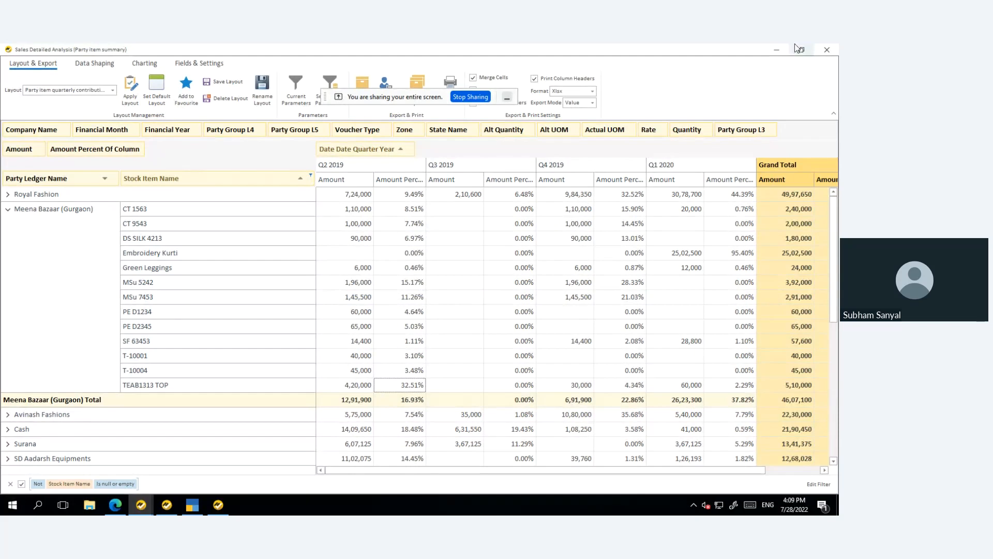
Step: Close the open report, then search the reports for "party item" and refresh the report list
left_click(827, 50)
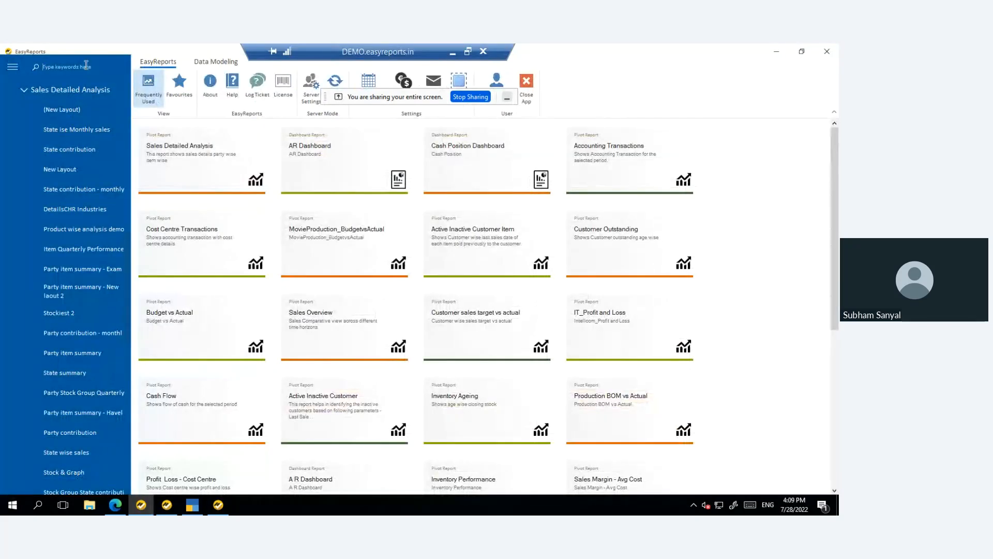
type("party item")
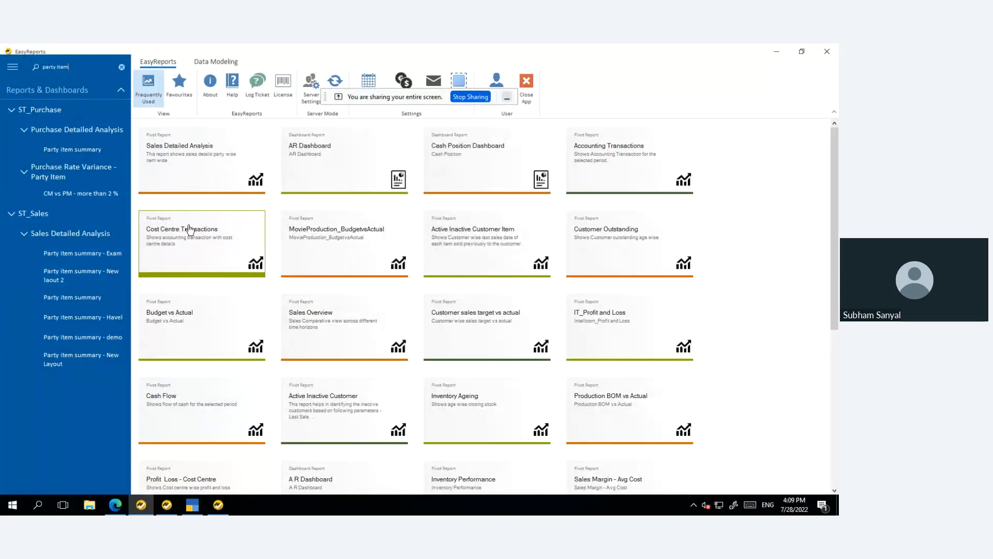
left_click(339, 77)
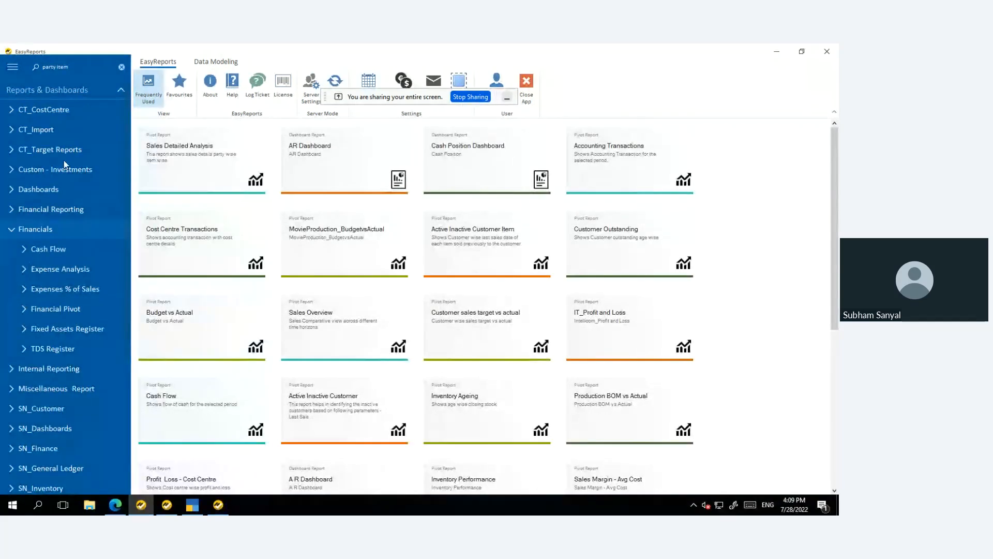
Step: Narrow the report list search to "party item qu"
left_click(88, 65)
key("Right")
key("Right")
key("Right")
key("Right")
key("Right")
key("Right")
key("Right")
key("Right")
key("Right")
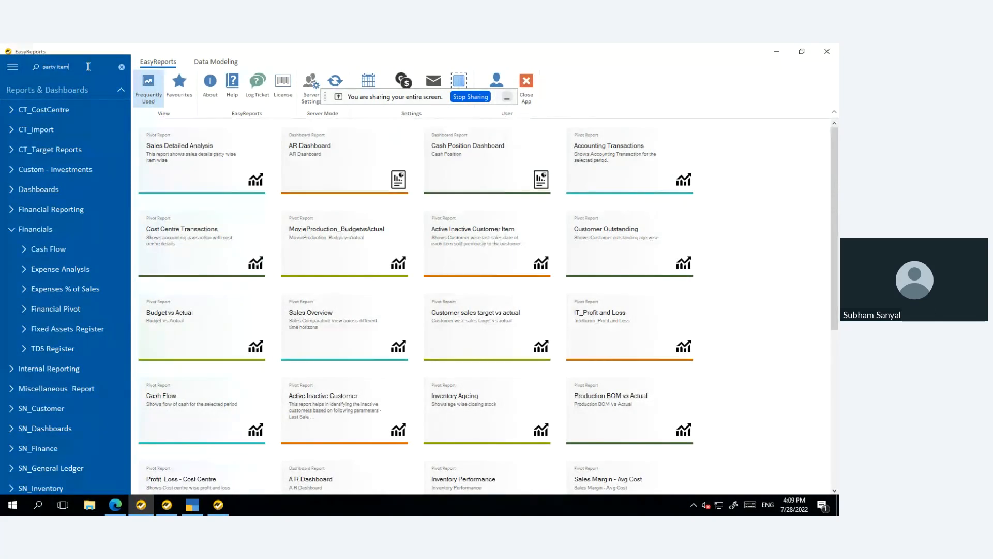
type("qu")
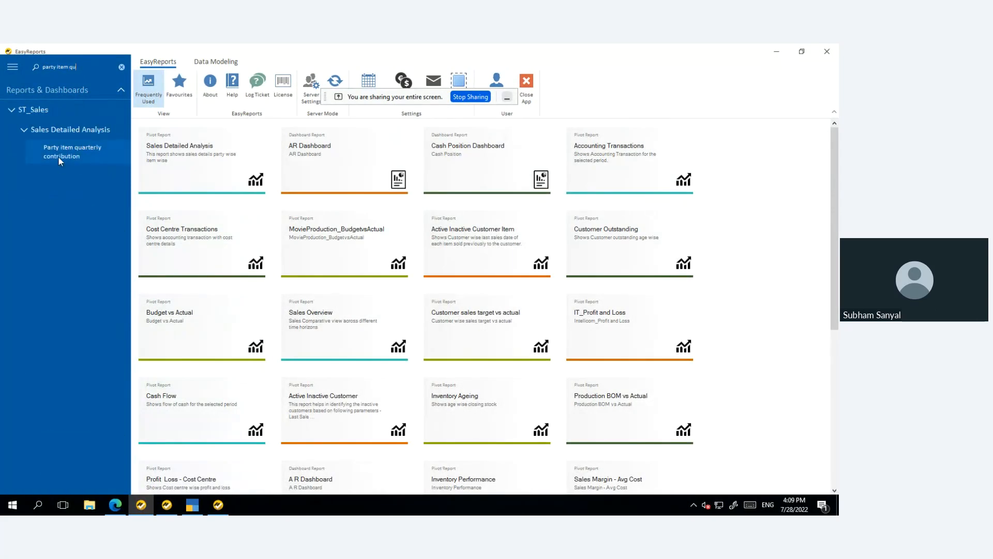
Step: Open the Party item quarterly contribution layout with ER - Trading, ER - Manufacturing and ER - Services all selected as companies
left_click(239, 253)
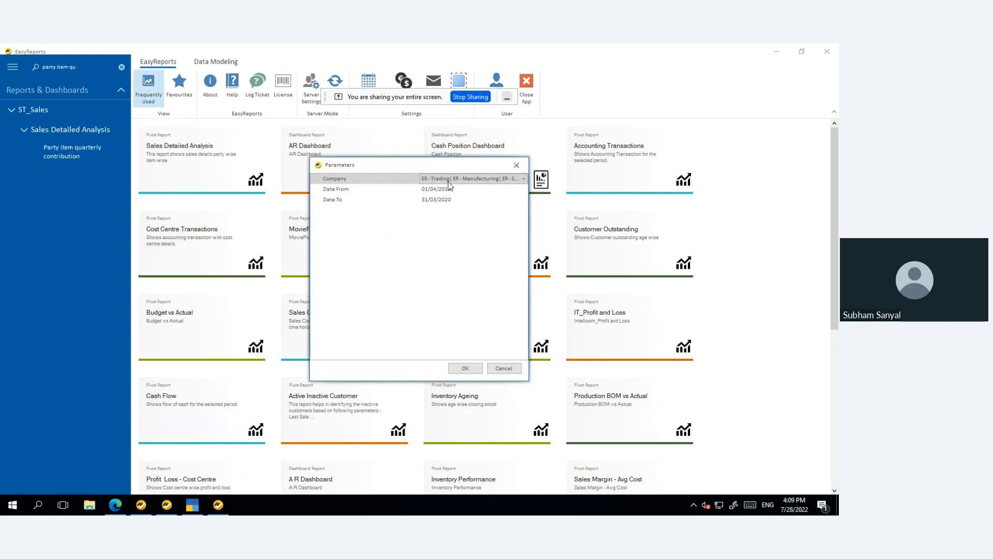
left_click(480, 179)
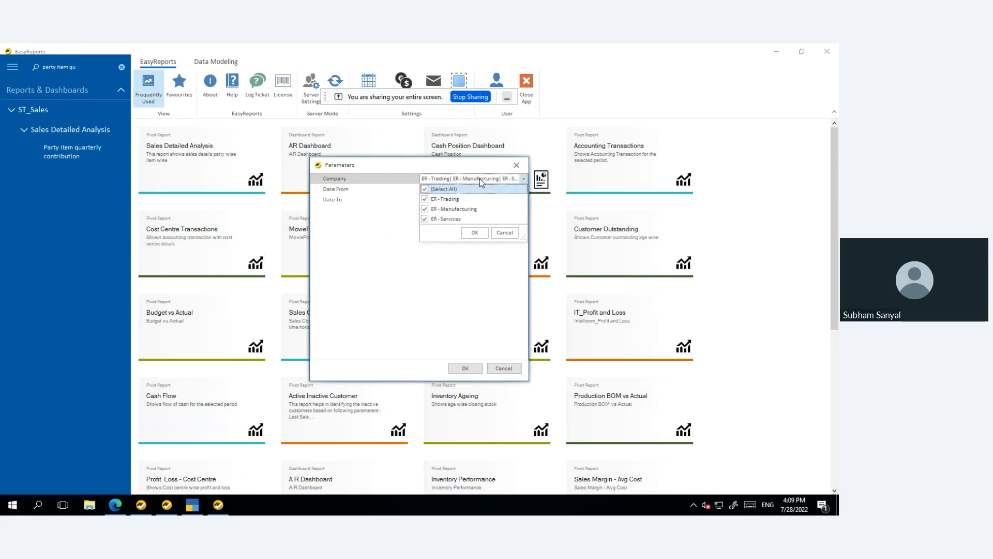
left_click(475, 232)
left_click(464, 368)
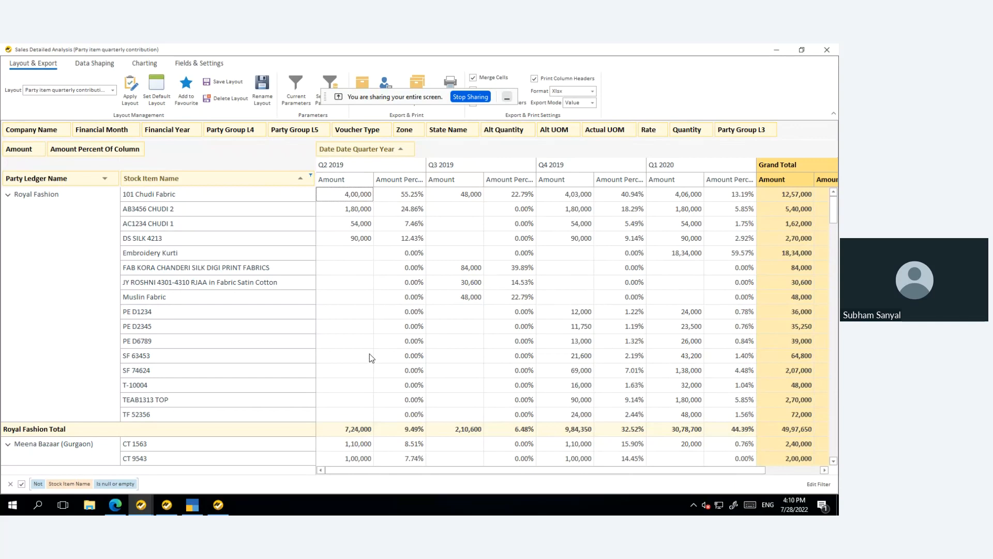
Step: Apply blue gradient data bars and the green, orange and red three-arrow directional icon set to the Amount values
right_click(352, 236)
mouse_move(382, 239)
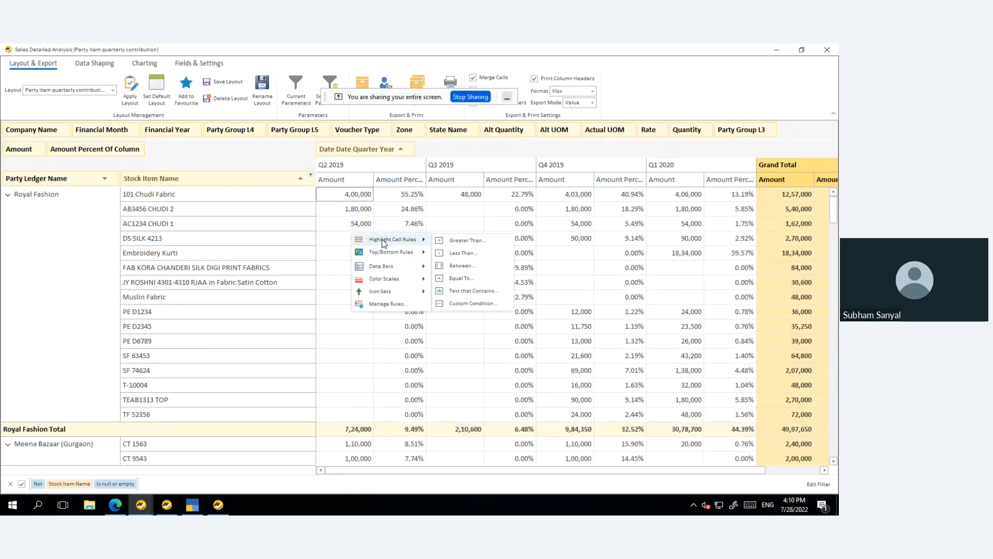
mouse_move(395, 267)
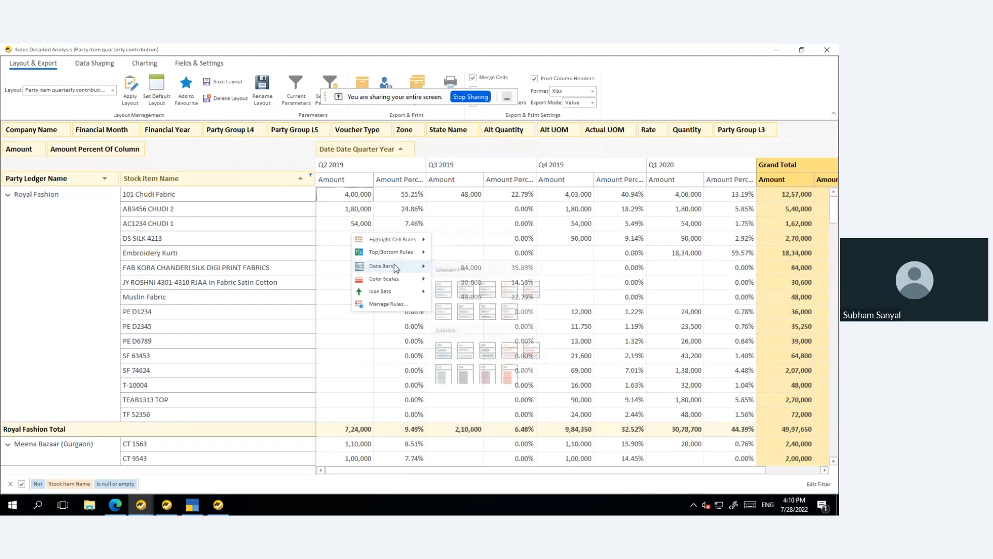
left_click(443, 288)
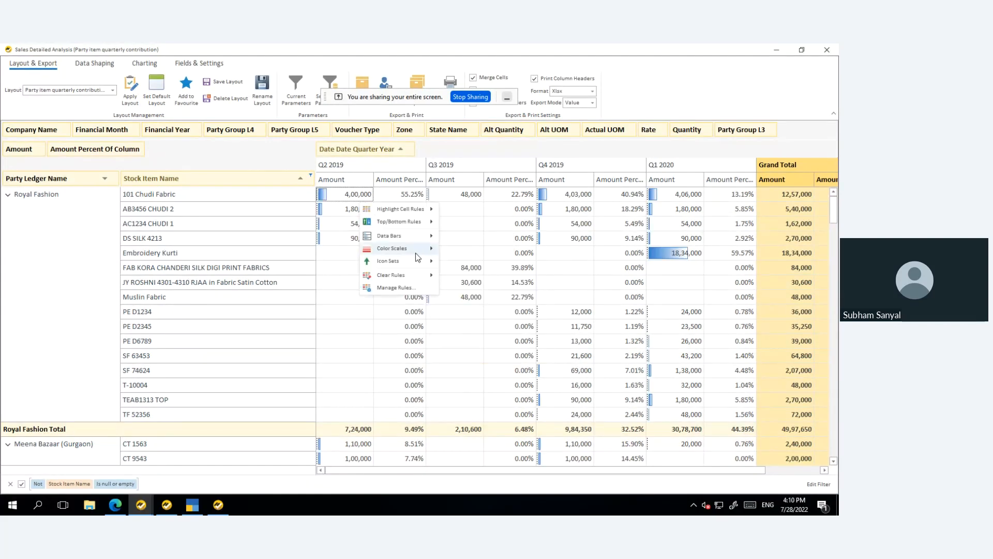
mouse_move(409, 262)
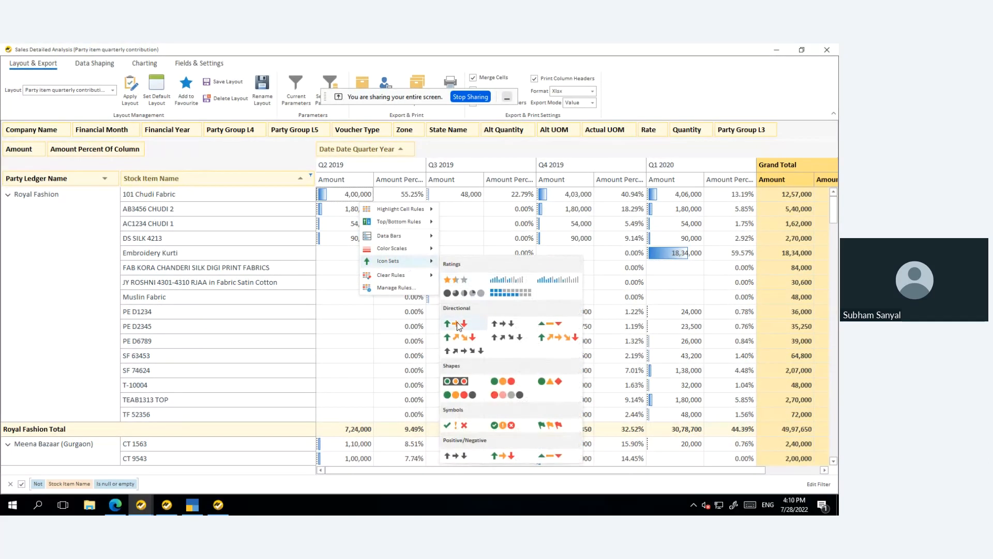
left_click(361, 375)
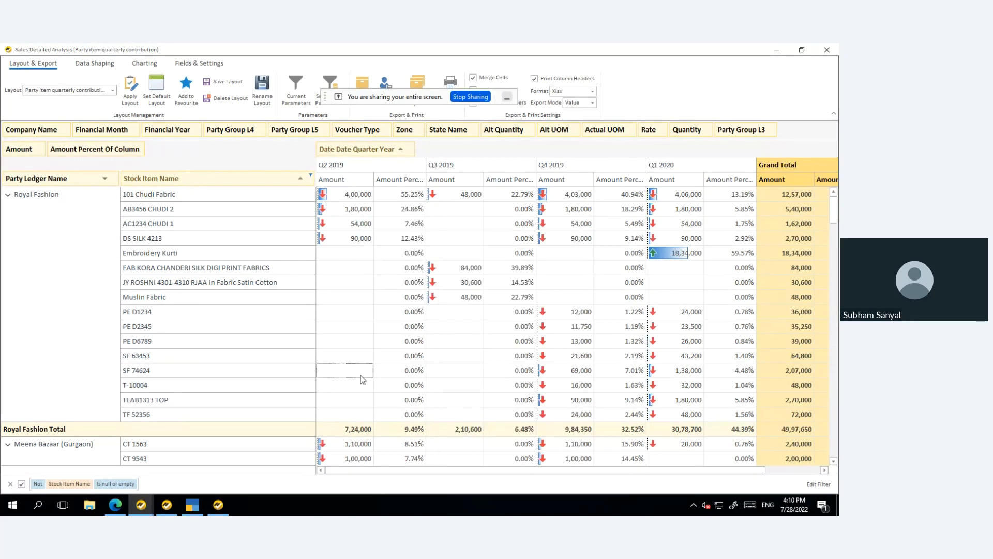
Step: Review the pivot's existing conditional formatting rules and close the rules manager without changing them
right_click(452, 279)
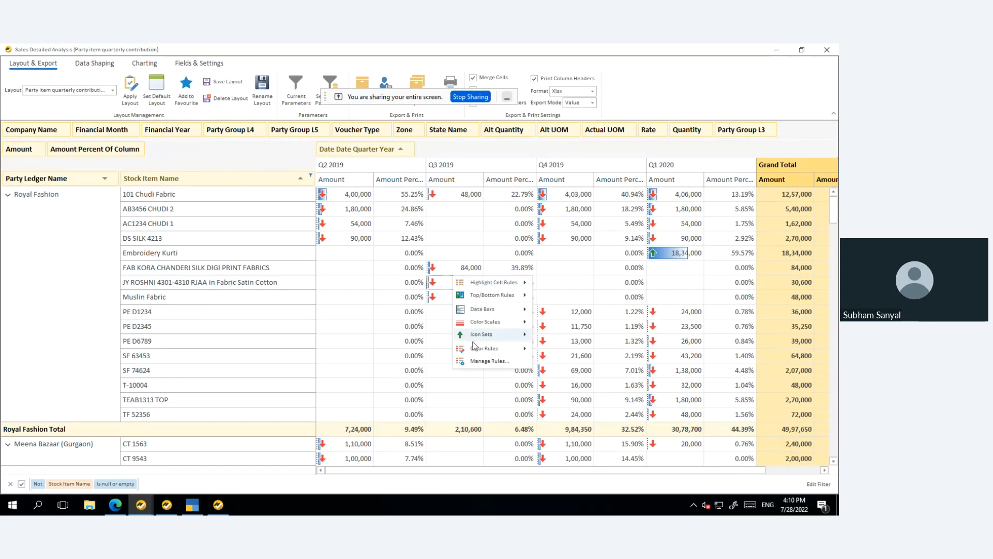
left_click(474, 362)
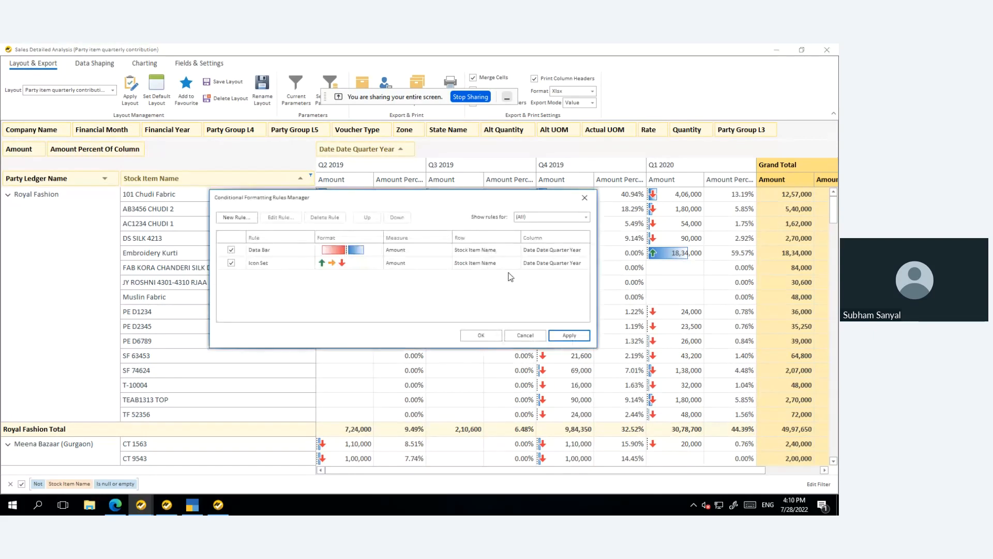
left_click(584, 197)
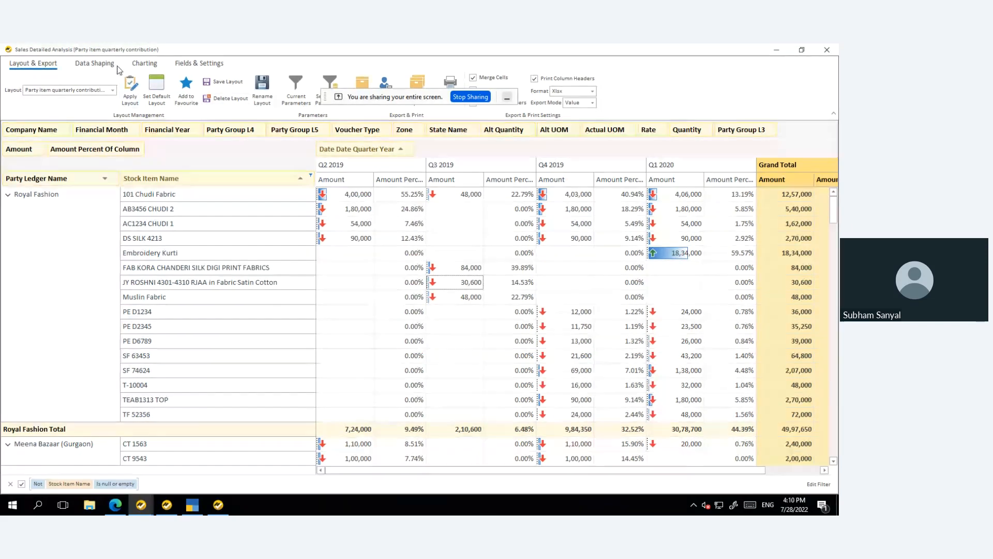
Step: Uncover the export commands and view the report's Excel export dialog without saving a file
left_click_drag(389, 96, 629, 481)
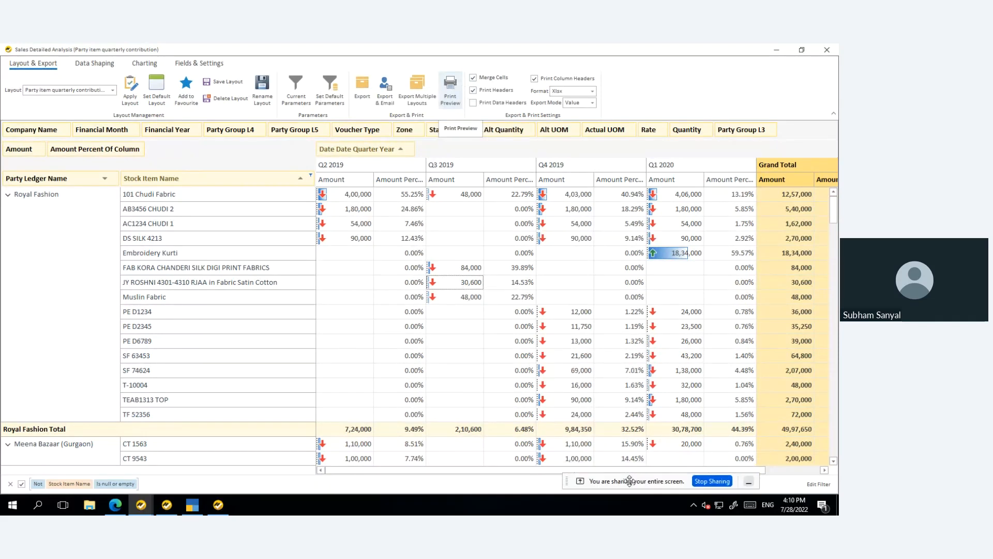
left_click(364, 91)
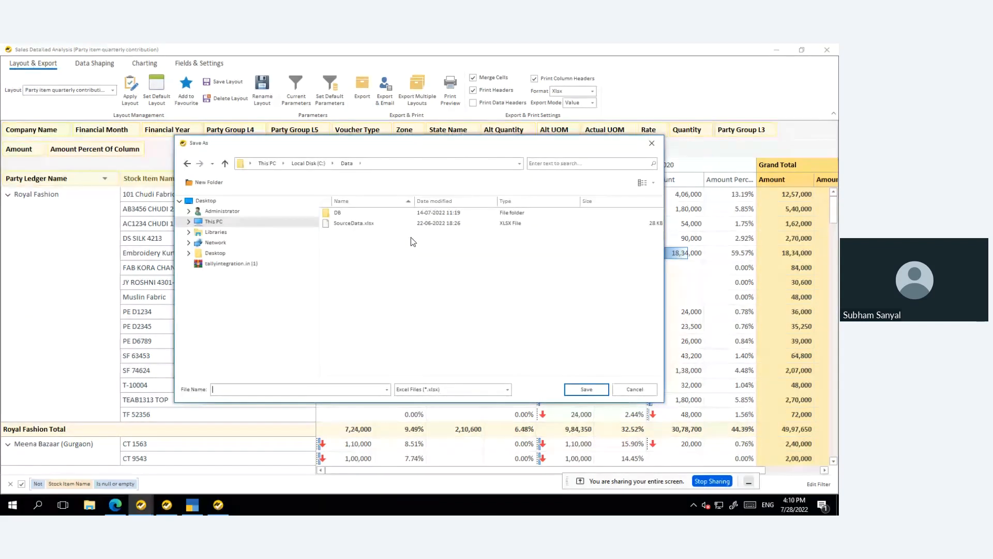
left_click(649, 144)
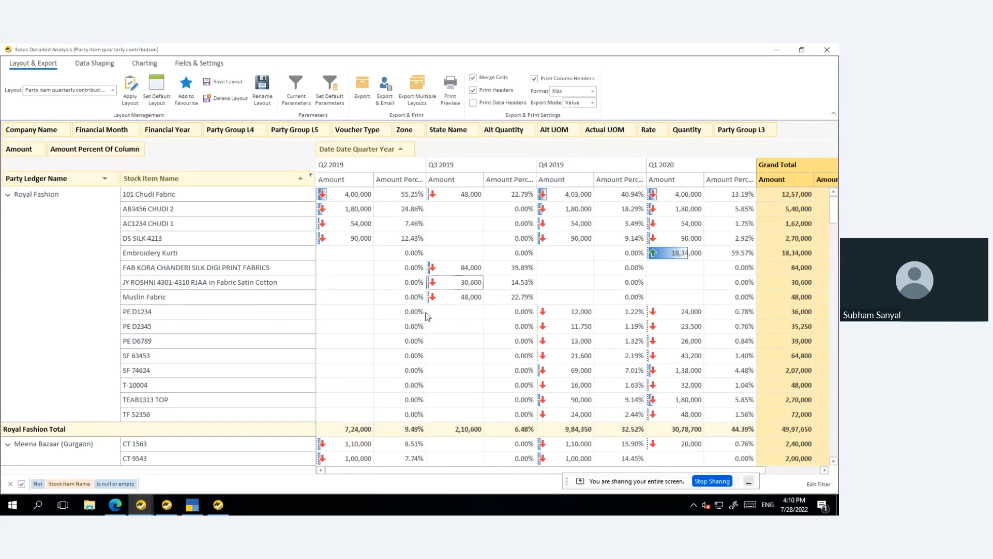
Step: Switch to the webinar PDF in Edge and examine the Inactive Customers report on page 9 at a larger size
left_click(115, 505)
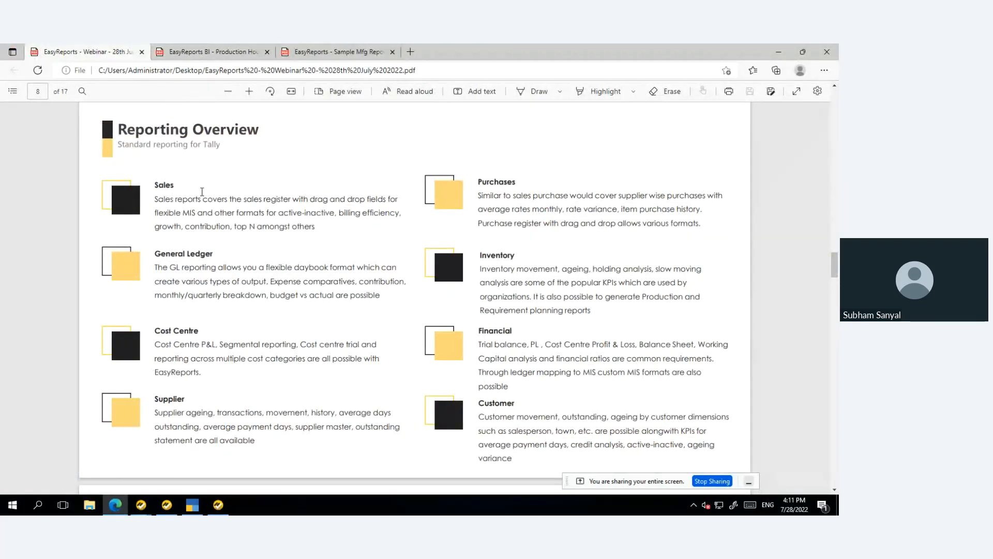
scroll(201, 191, "down", 6)
scroll(202, 192, "down", 3)
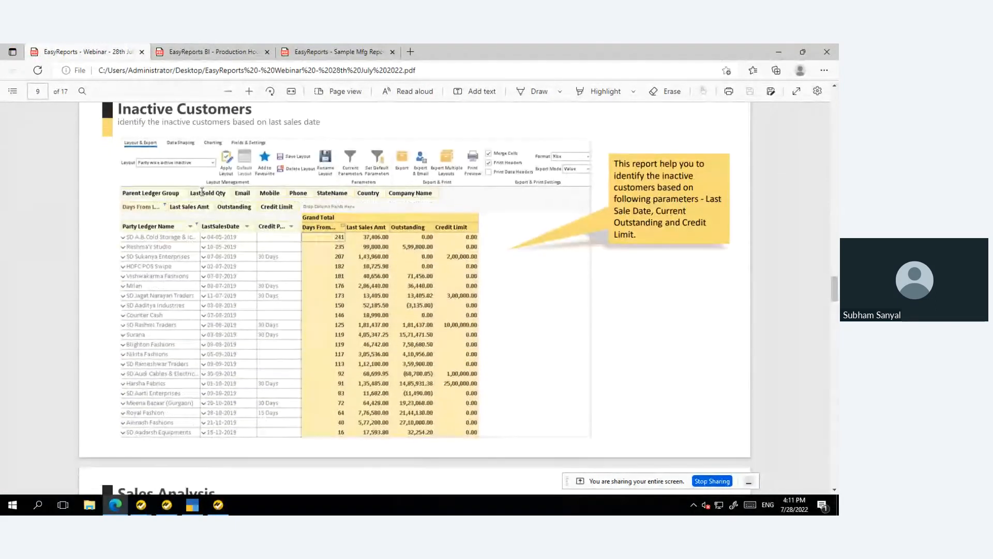
scroll(201, 192, "up", 4)
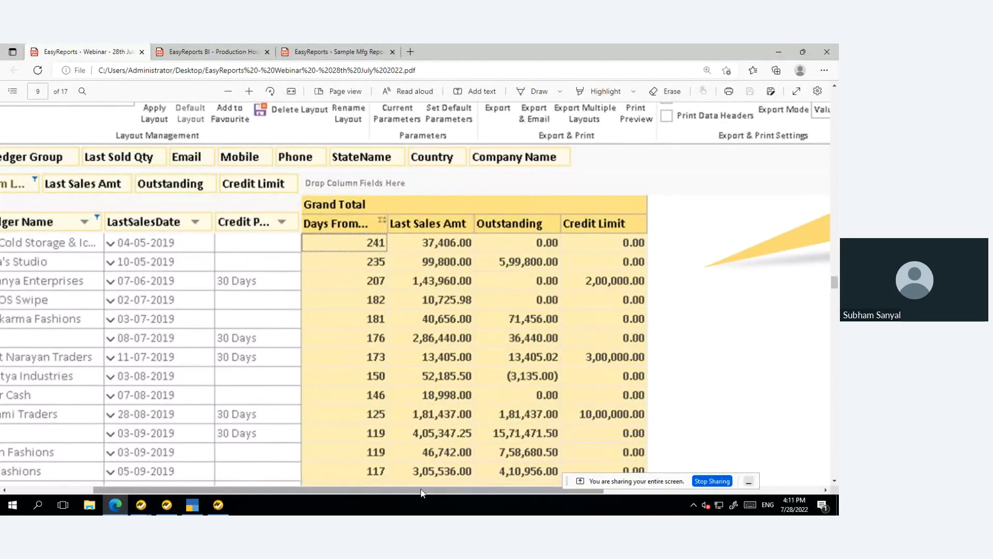
left_click_drag(424, 490, 351, 490)
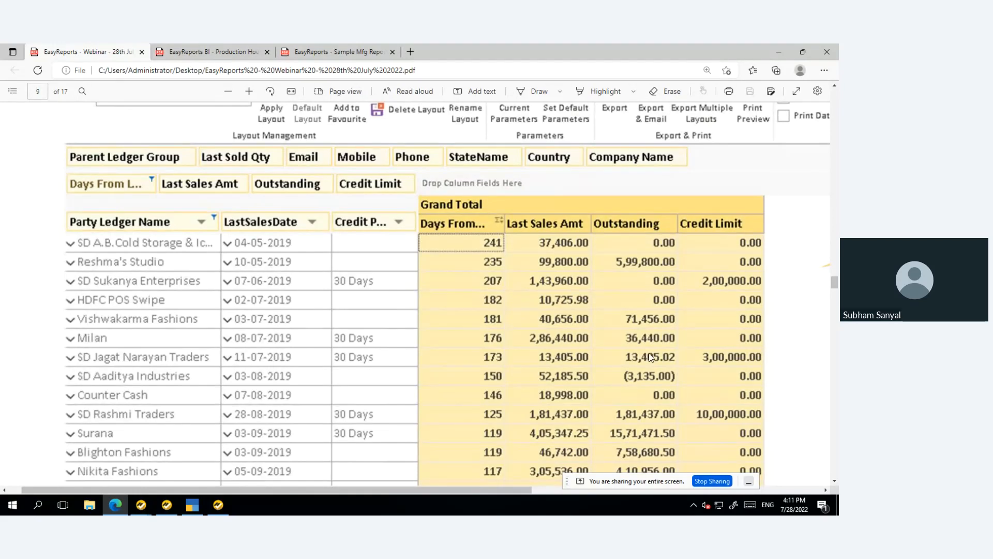
Step: Switch to TallyPrime and back out of the voucher register to the Gateway of Tally
left_click(192, 504)
key("Escape")
key("Escape")
key("Escape")
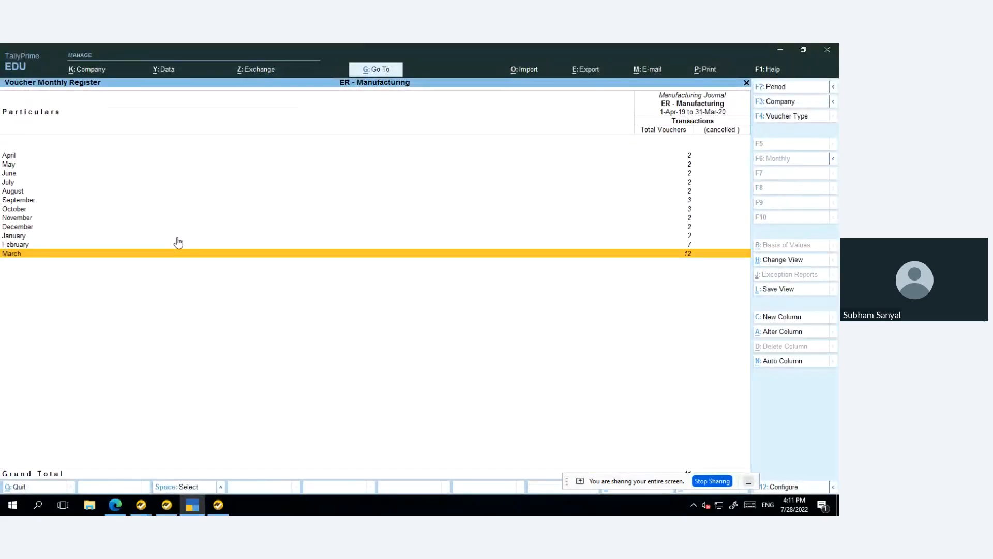
key("Up")
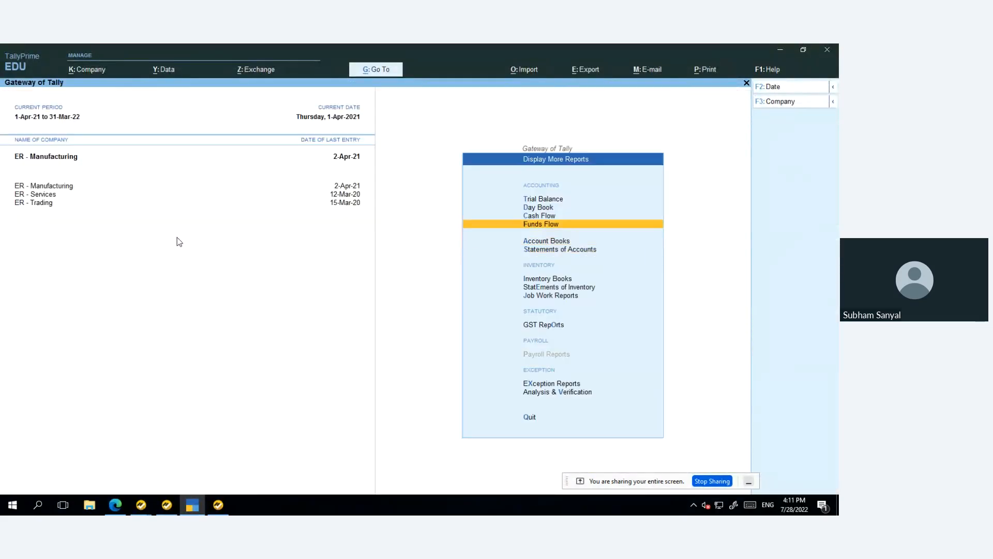
key("Escape")
Step: Open the Avinash Fashions ledger for alteration and examine its MIS details
key("Up")
key("Up")
key("Up")
key("Up")
key("Up")
key("Up")
key("Up")
key("Up")
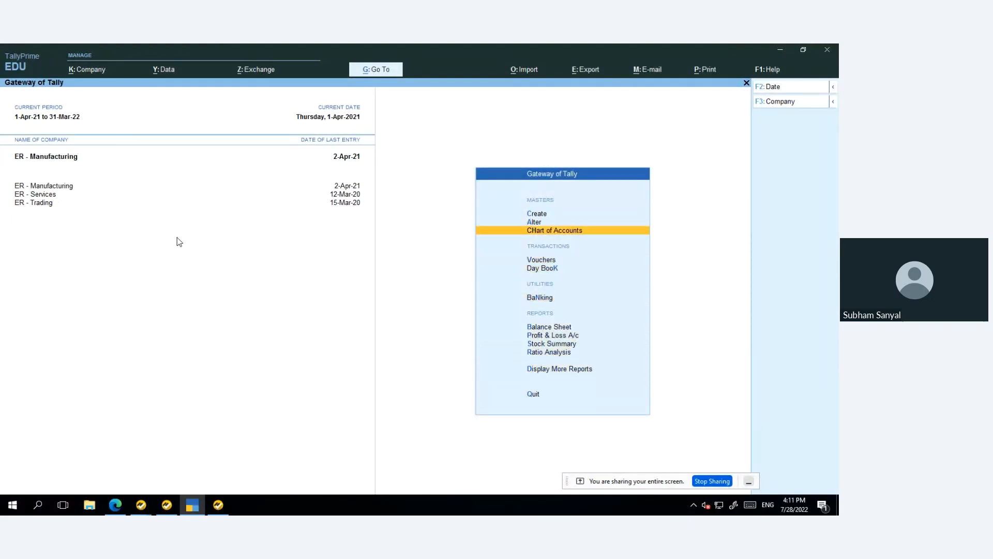
key("Return")
key("Down")
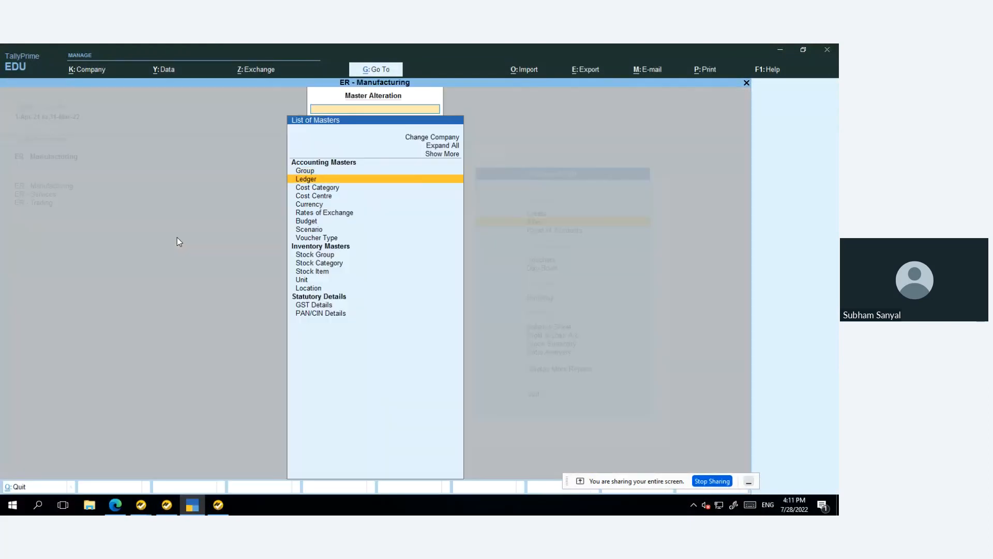
key("Return")
key("Return")
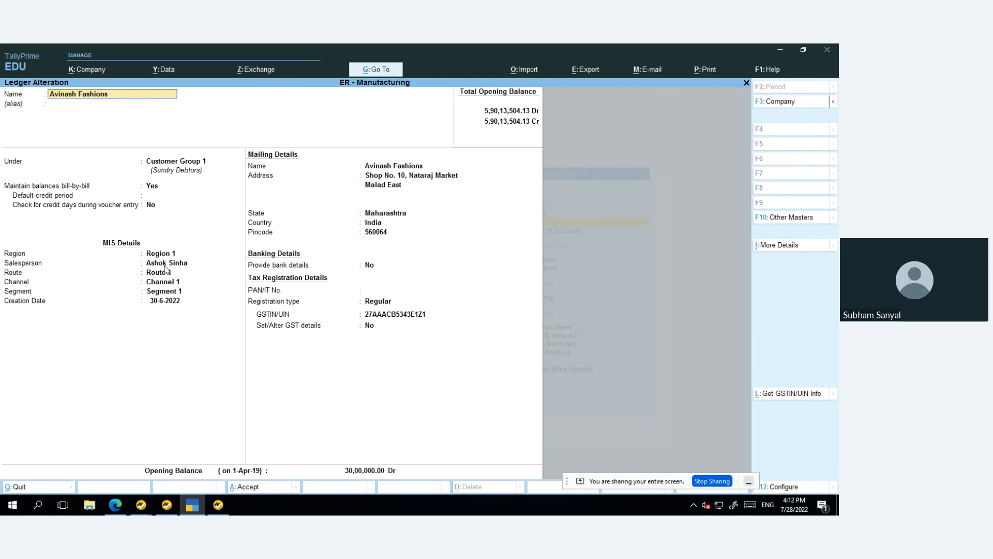
Step: Switch to EasyReports Tally Connector and examine the Ledger Mapping, Additional Data Upload and Misc. Uploaders reporting pages
left_click(220, 510)
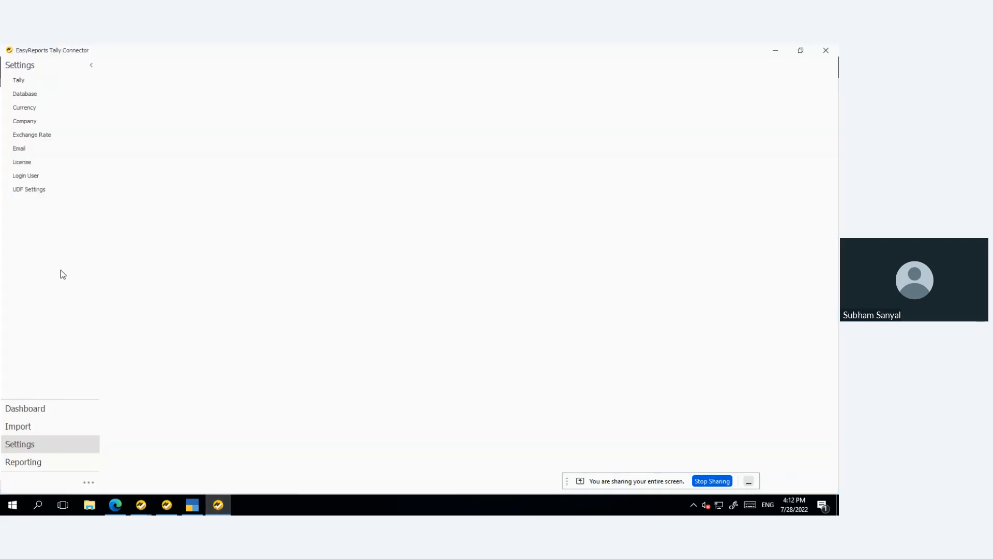
left_click(39, 469)
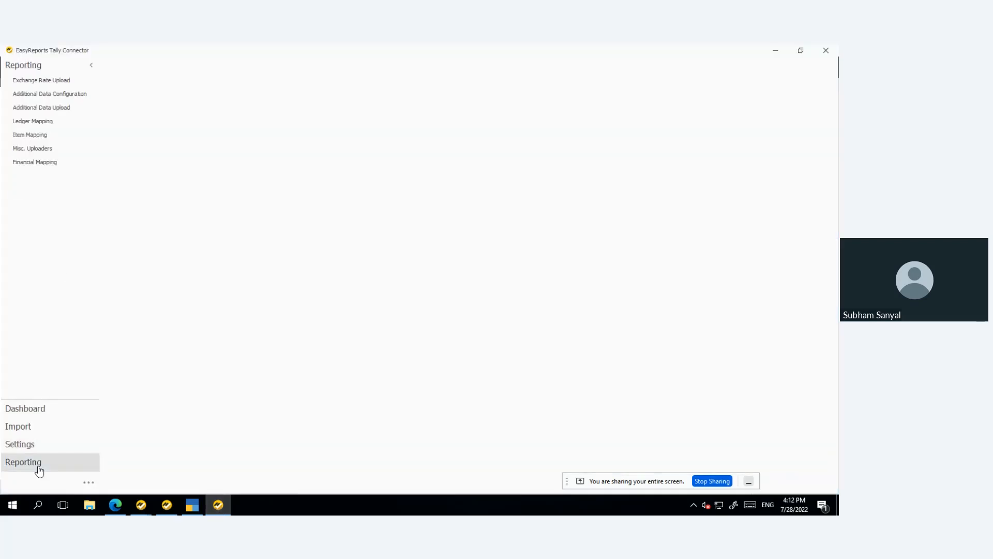
left_click(58, 129)
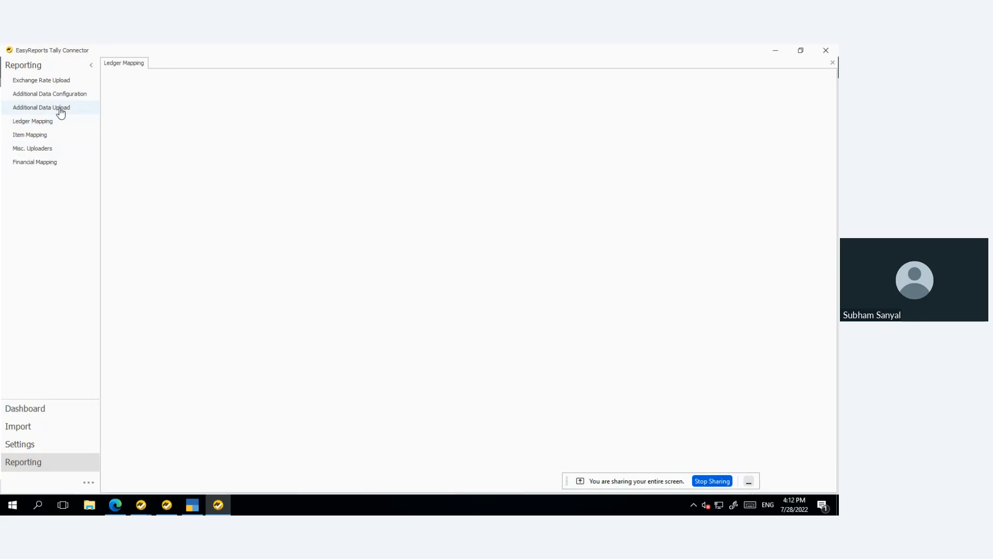
left_click(60, 110)
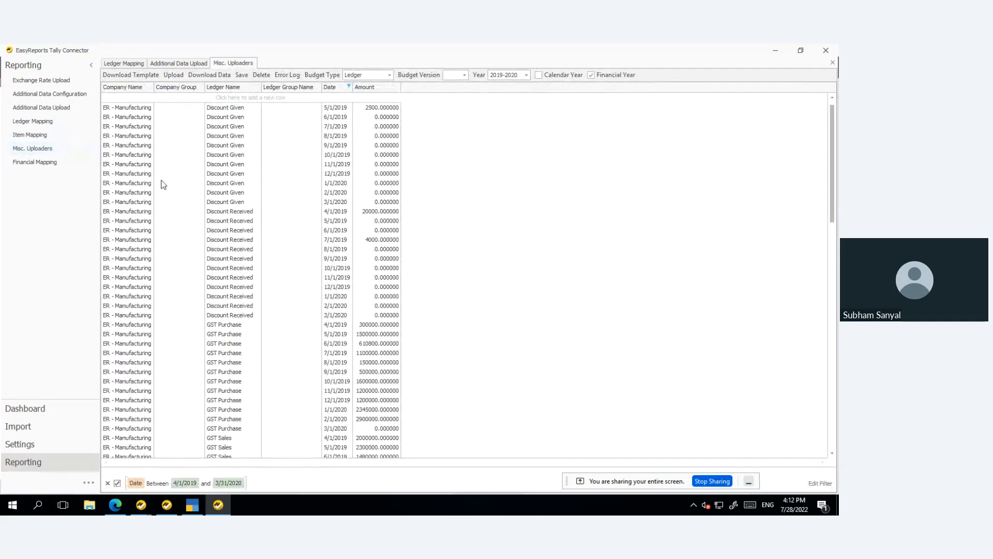
scroll(163, 185, "down", 2)
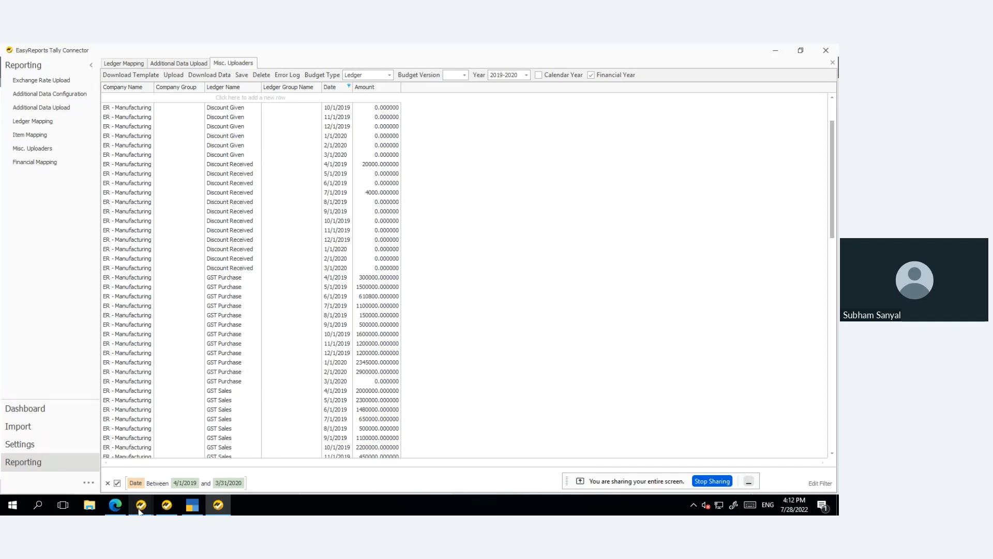
Step: Switch to EasyReports, clear the report search and expand the Webinar folder in the report list
mouse_move(139, 511)
left_click(129, 455)
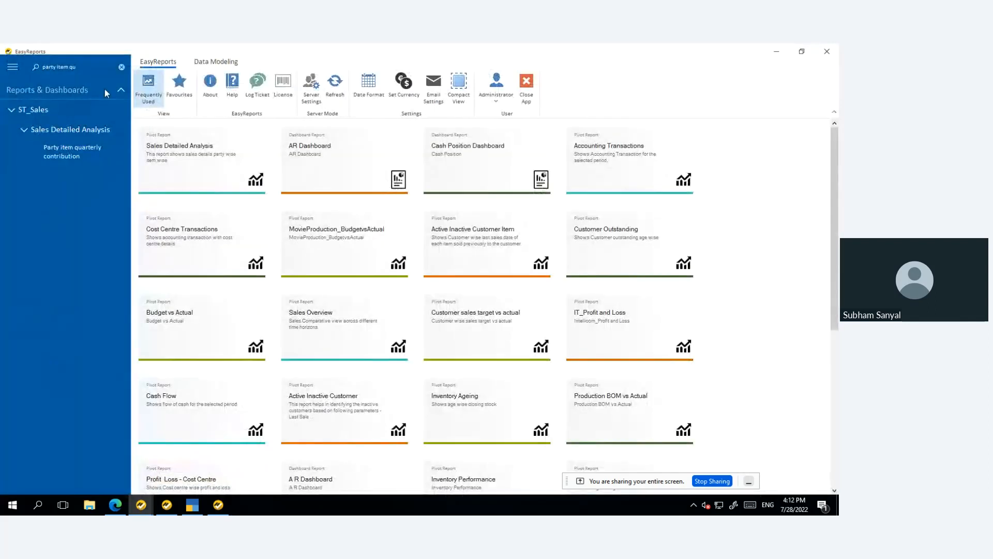
left_click(121, 66)
left_click(7, 230)
scroll(29, 307, "down", 4)
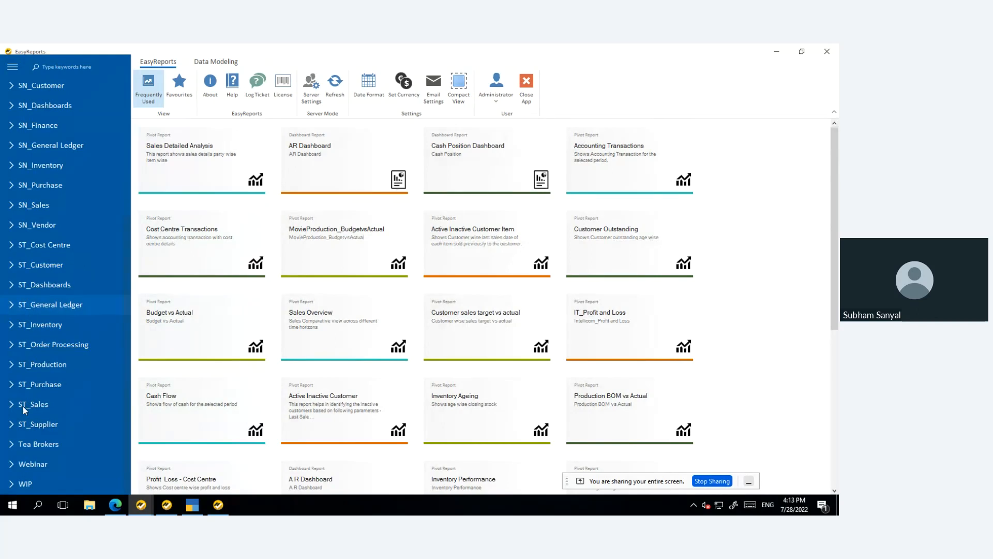
left_click(13, 465)
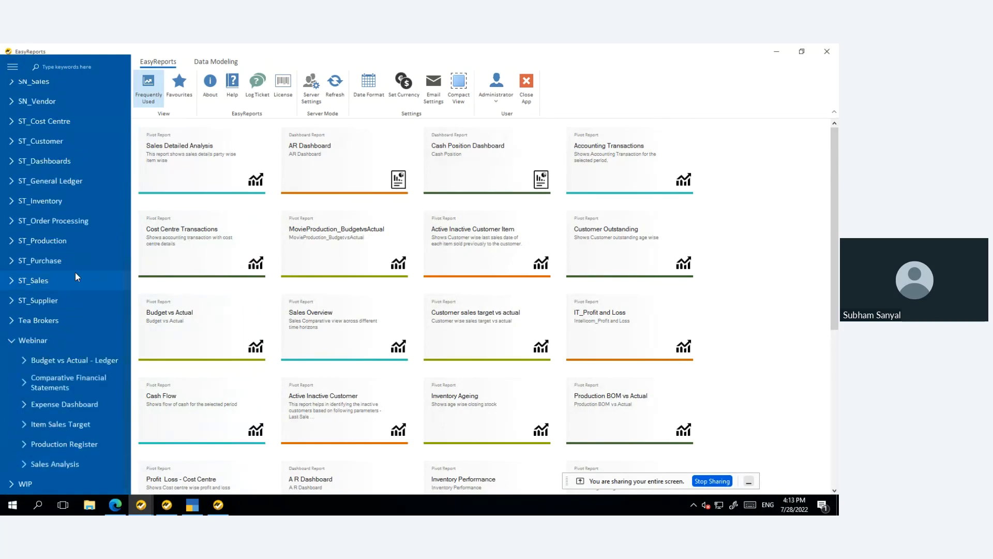
Step: Run the Amount based layout of Item Sales Target with its preset parameters and widen the Stock Item Name column
left_click(20, 421)
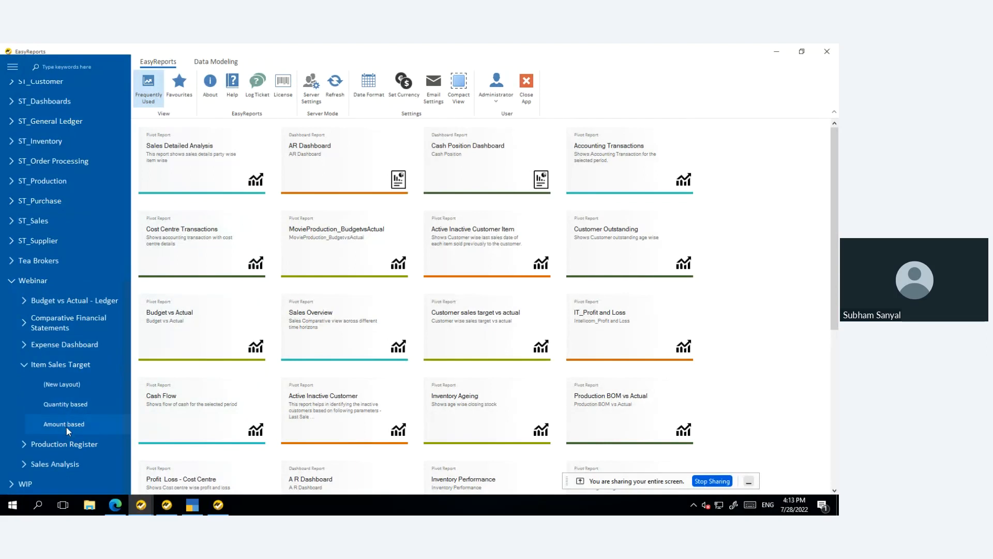
left_click(237, 396)
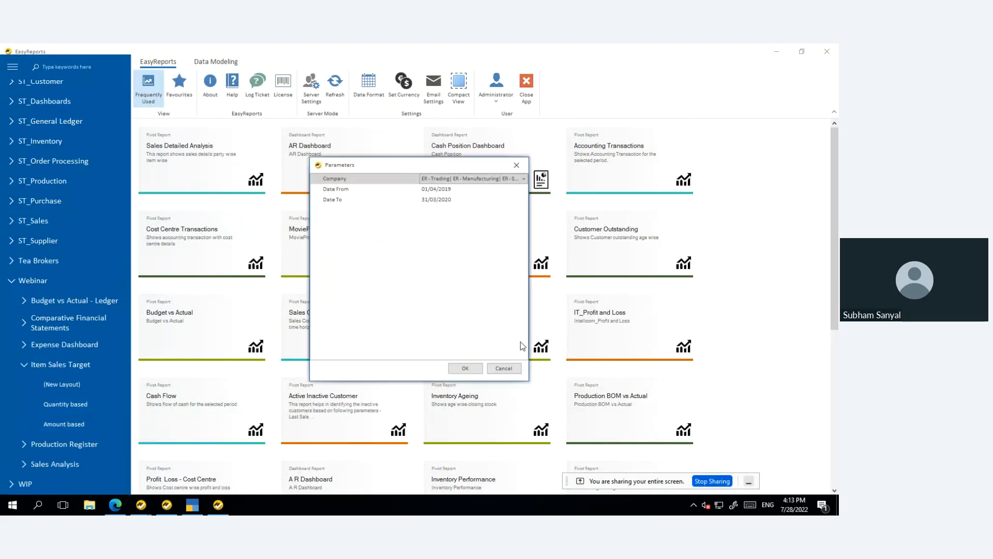
left_click(465, 368)
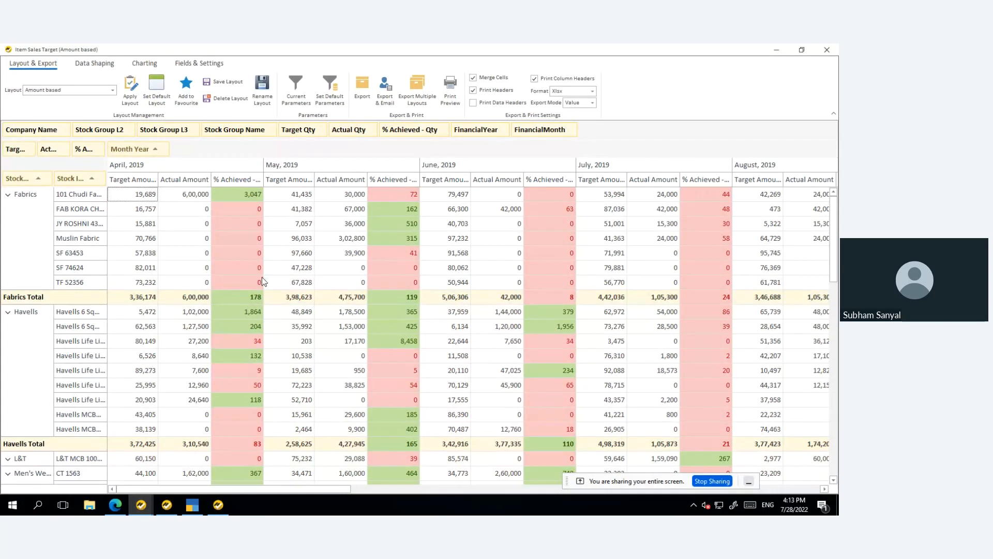
left_click_drag(107, 178, 170, 179)
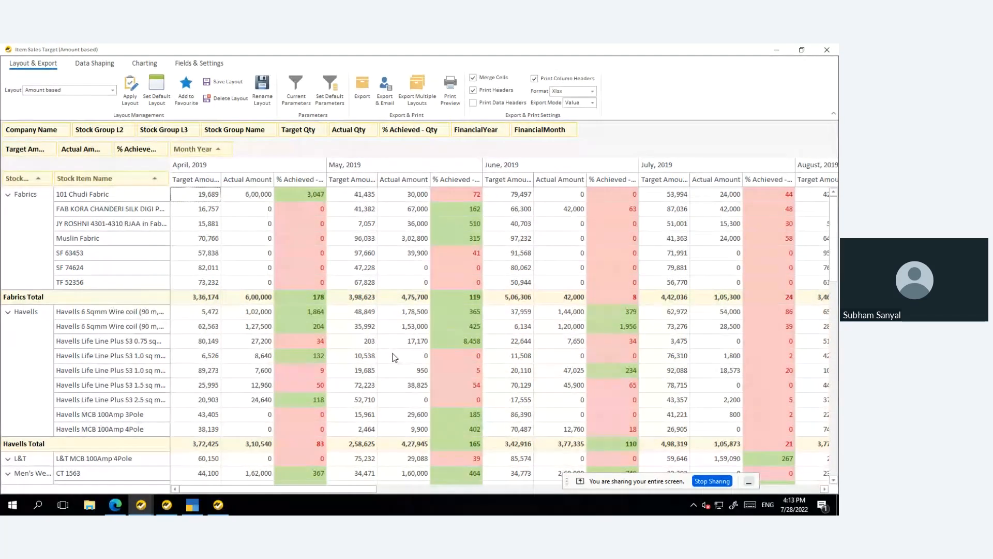
Step: Return to the EasyReports report list and run the monthly salesperson item layout of the Sales Analysis report
left_click(140, 507)
left_click(19, 470)
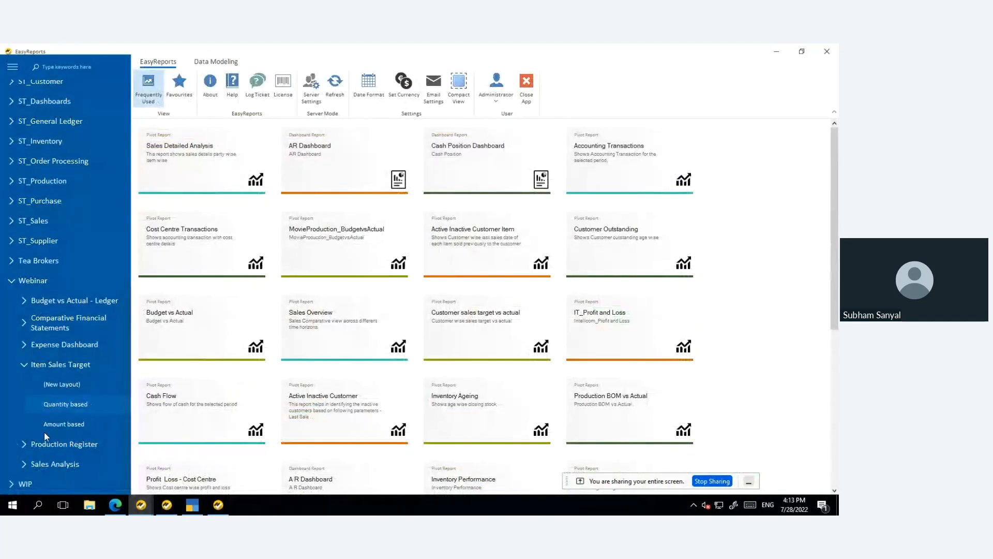
left_click(24, 467)
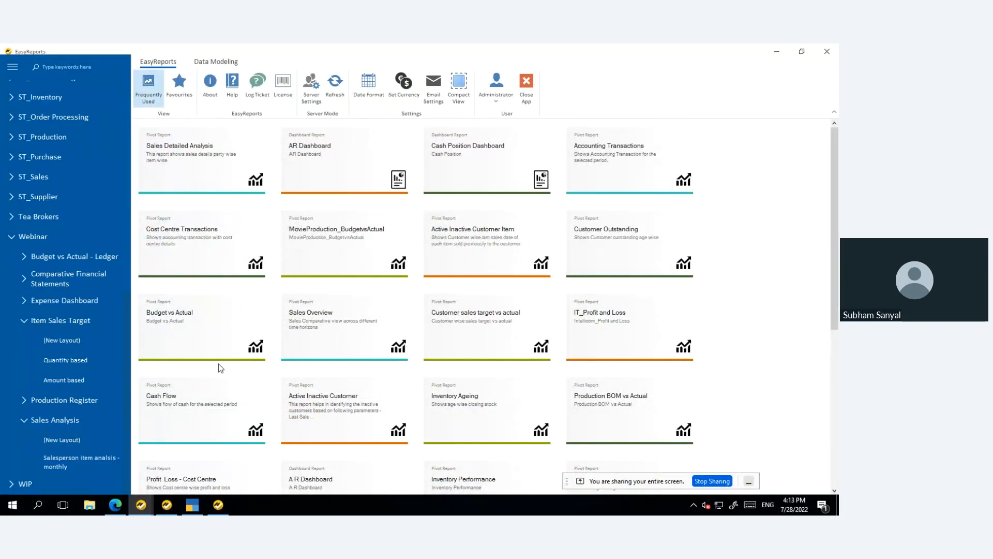
left_click(465, 369)
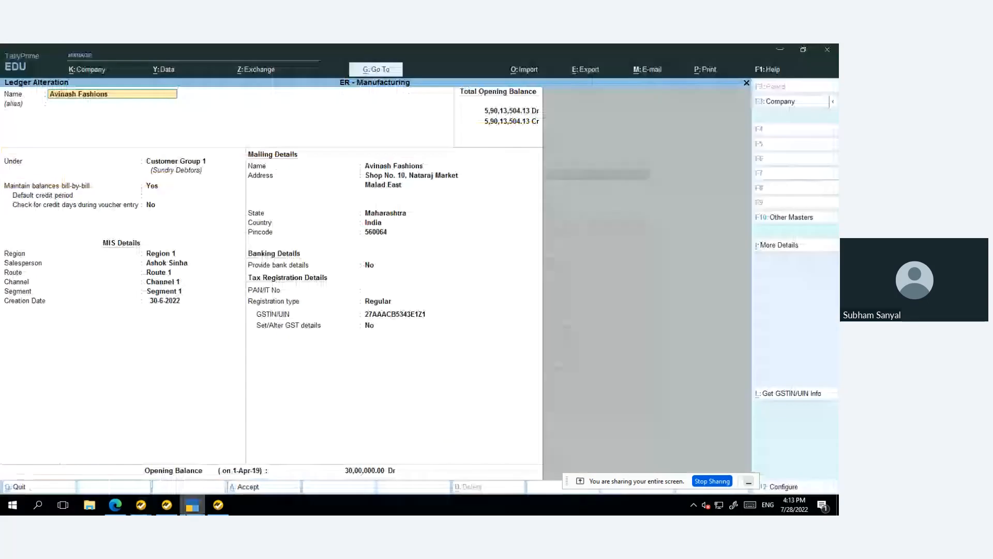
Step: Look at the Avinash Fashions ledger's MIS details in TallyPrime again and return to the Sales Analysis report
left_click(192, 504)
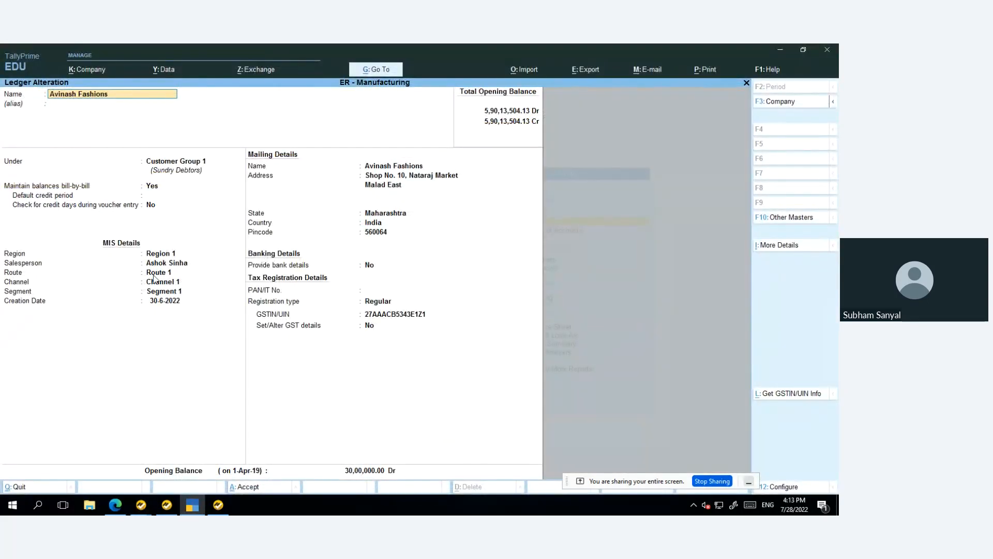
left_click(140, 505)
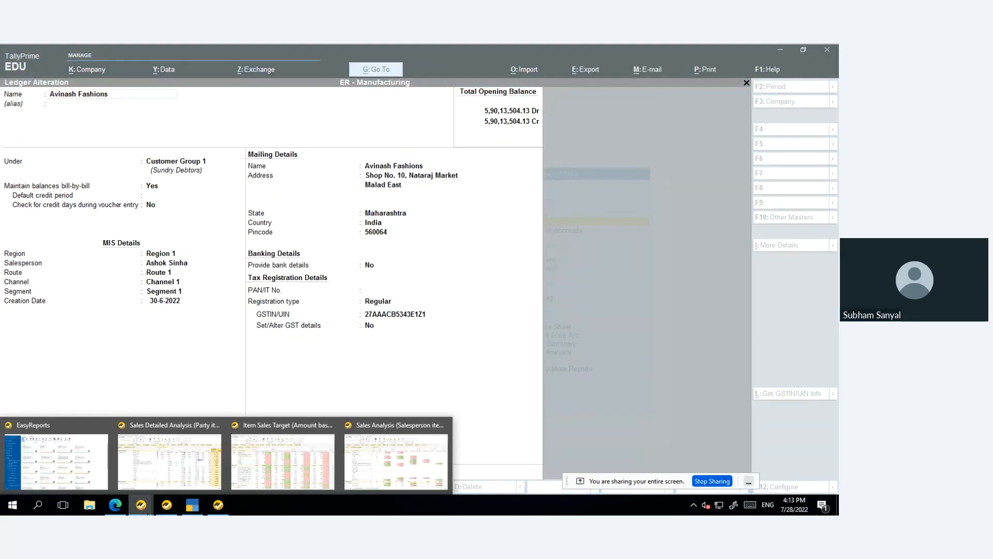
left_click(361, 474)
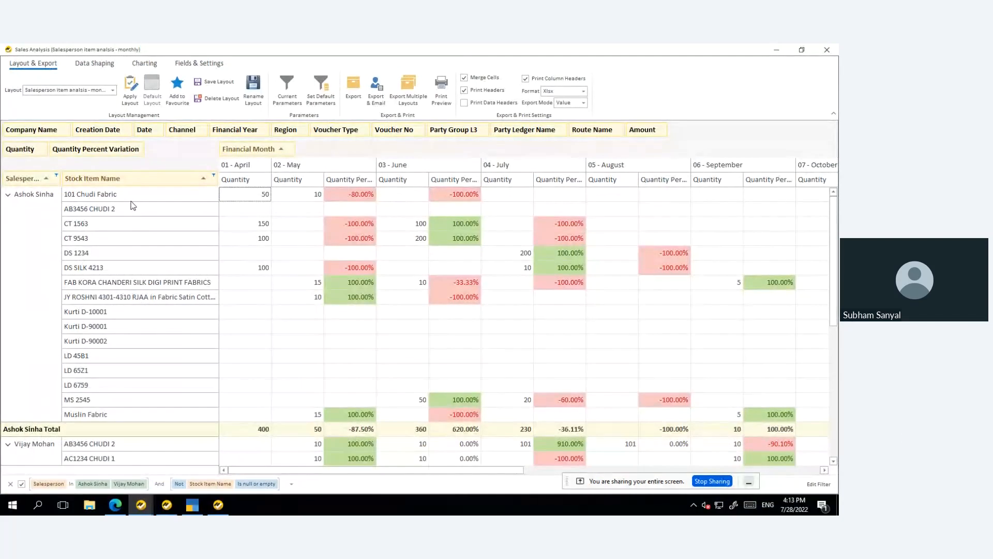
Step: Add Party Ledger Name to the Sales Analysis rows between Salesperson and Stock Item Name
left_click_drag(143, 179, 719, 128)
left_click_drag(542, 134, 52, 180)
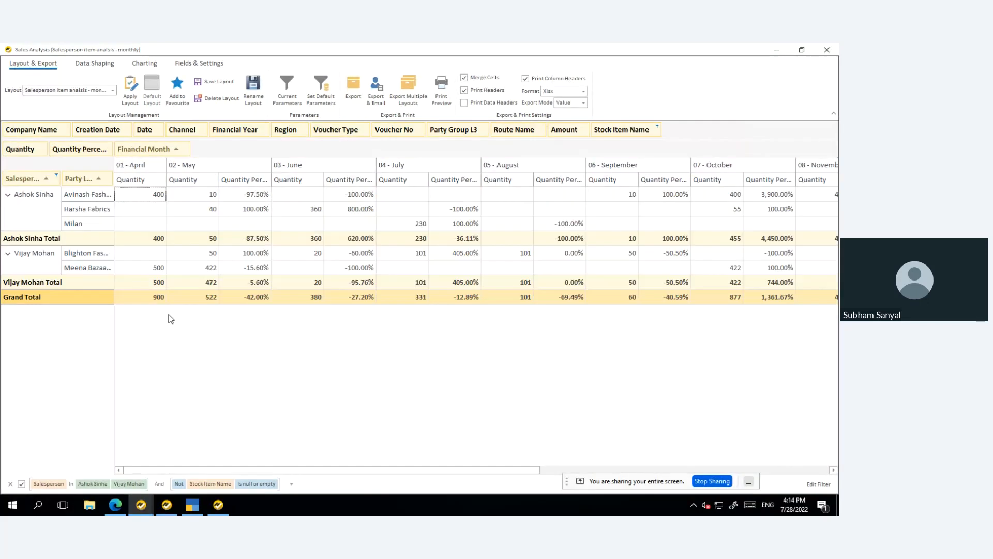
left_click_drag(621, 130, 111, 178)
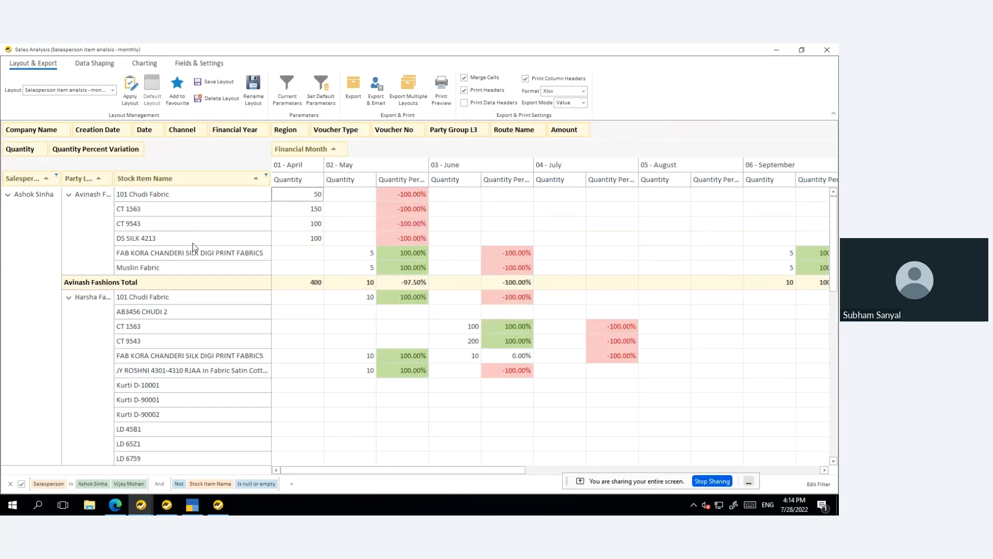
Step: Try Region as a row field after Salesperson, and as the column field in place of Financial Month
left_click_drag(285, 129, 67, 178)
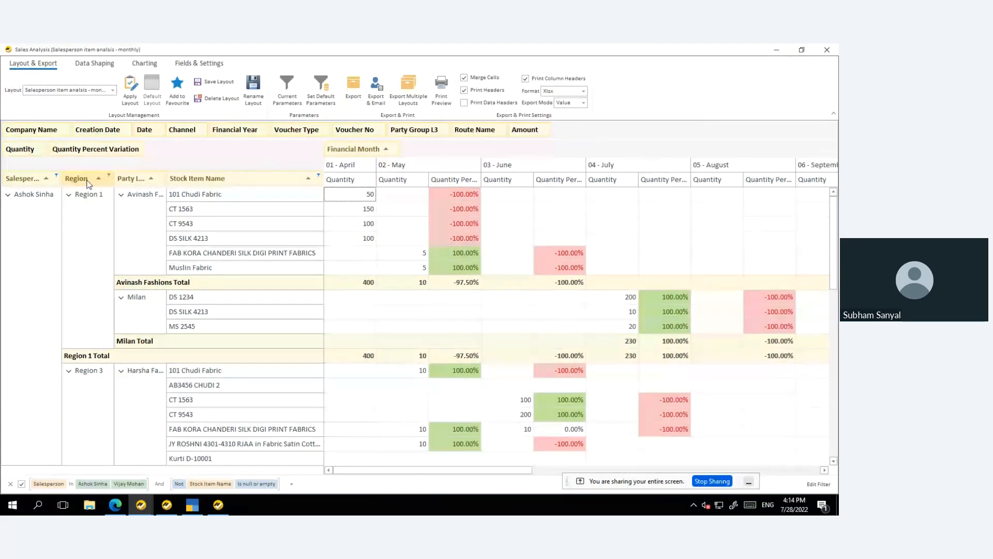
left_click(86, 180)
left_click(88, 181)
left_click_drag(87, 181, 567, 127)
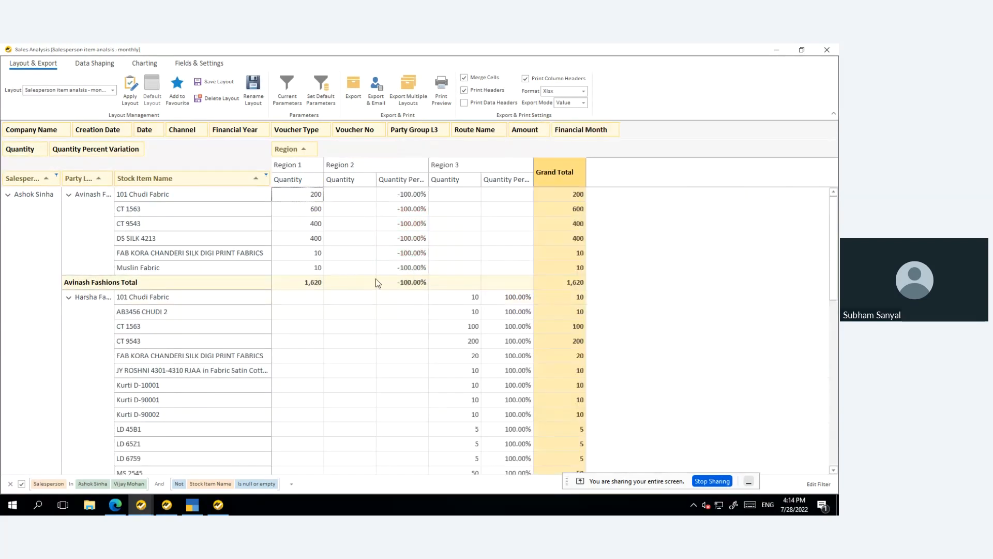
Step: Return Region to the unused fields and restore Financial Month as the column field
left_click_drag(300, 150, 667, 132)
left_click_drag(578, 125, 362, 153)
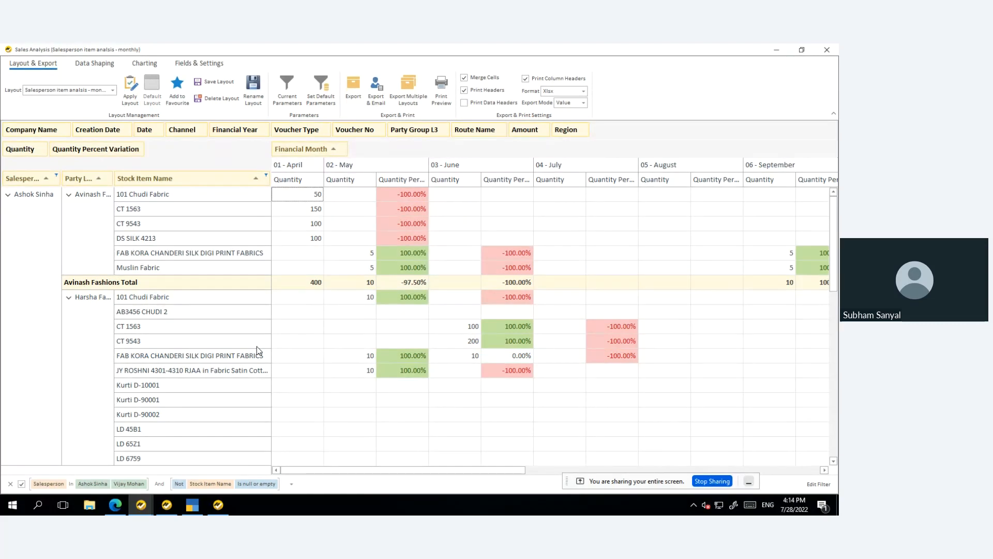
Step: Close the Sales Analysis, Item Sales Target and Sales Detailed Analysis report windows and return to the EasyReports main window
mouse_move(193, 509)
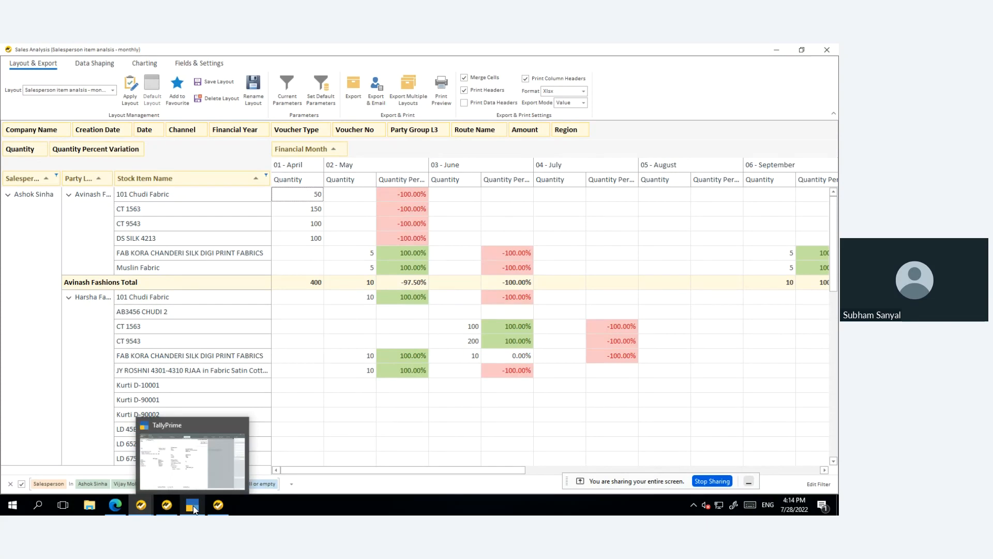
left_click(229, 359)
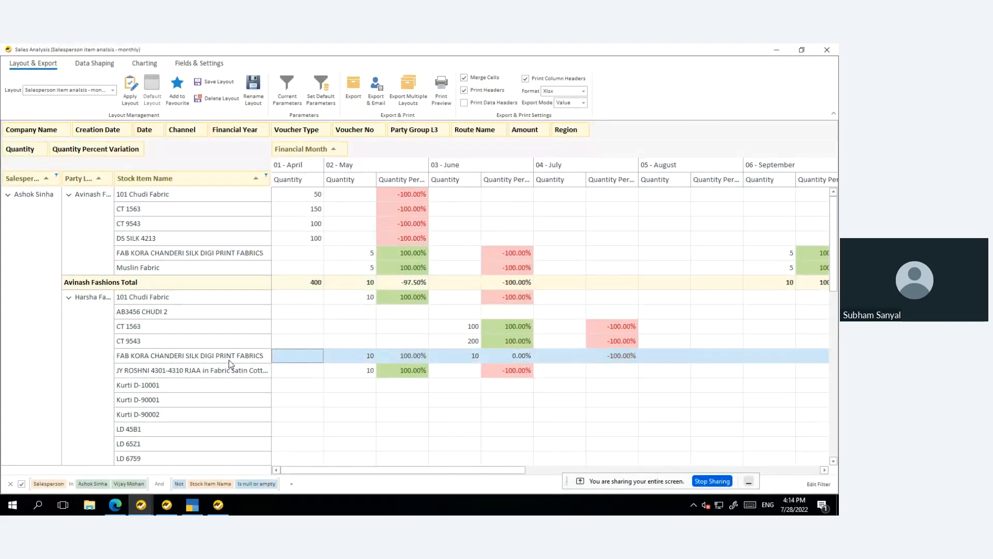
left_click(827, 49)
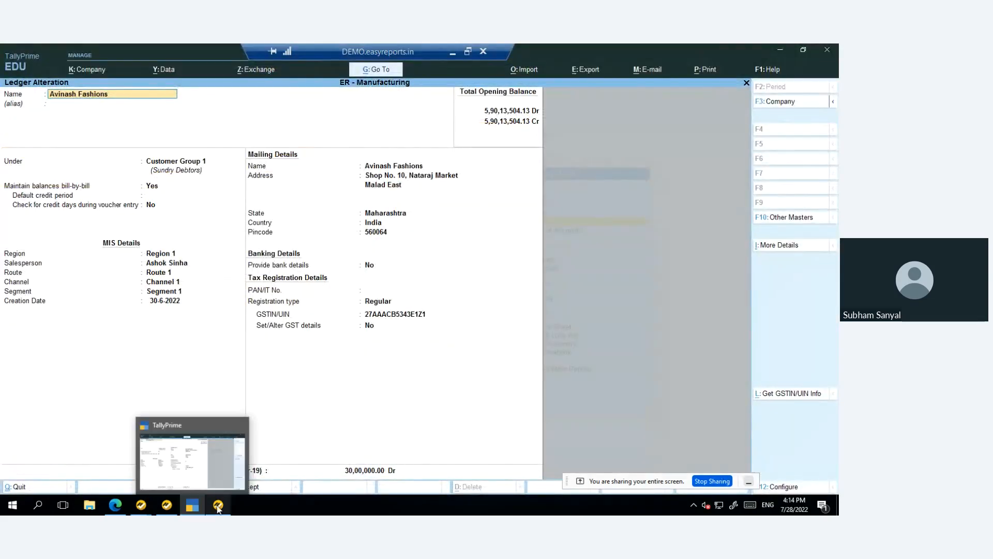
left_click(141, 504)
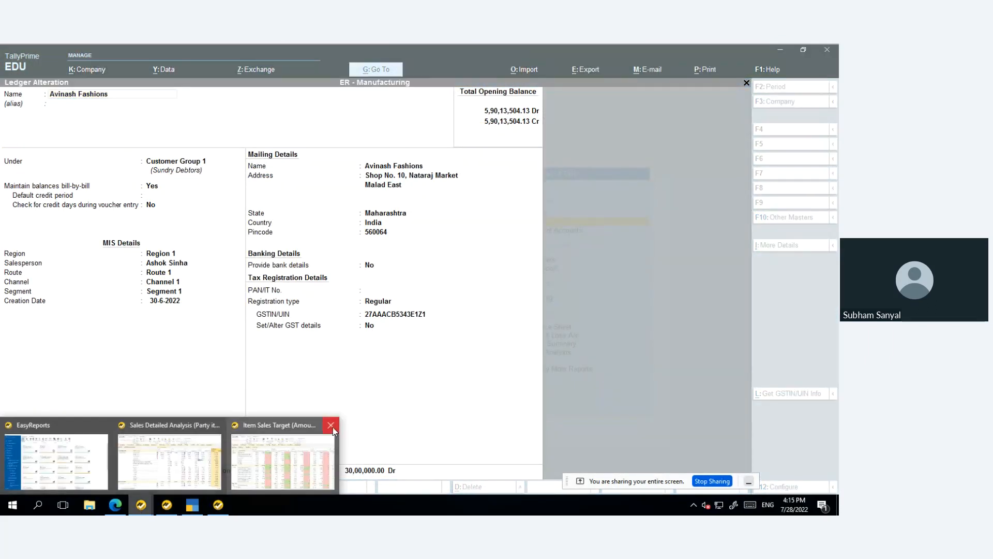
left_click(333, 426)
left_click(245, 425)
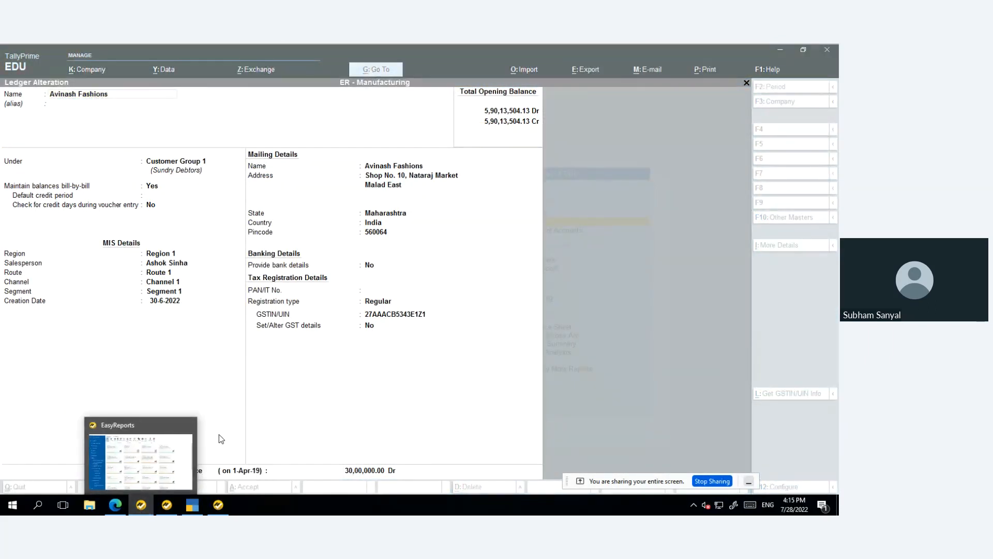
left_click(144, 456)
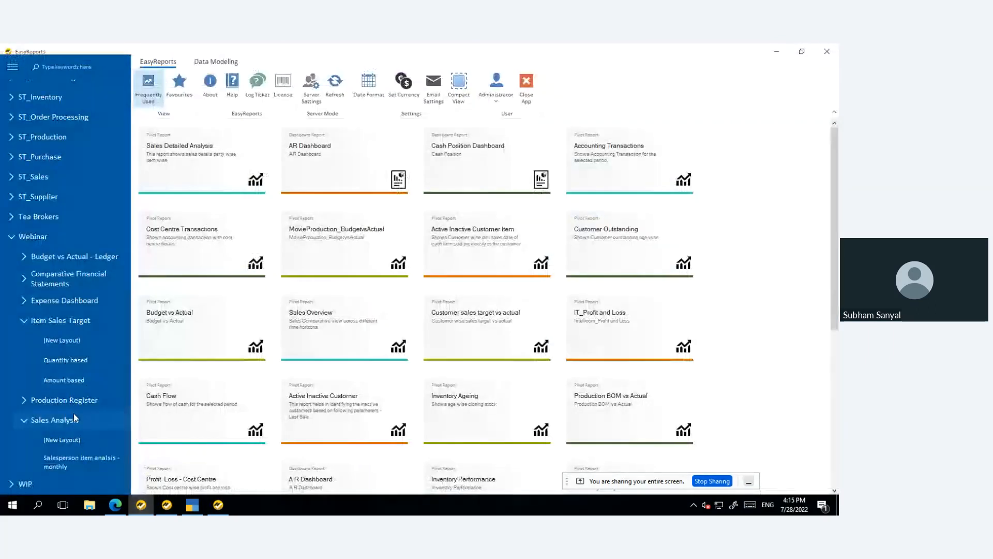
Step: Run the Default layout of the Production Register with its preset parameters and widen the Date and Machine Name columns
left_click(23, 400)
scroll(20, 401, "down", 1)
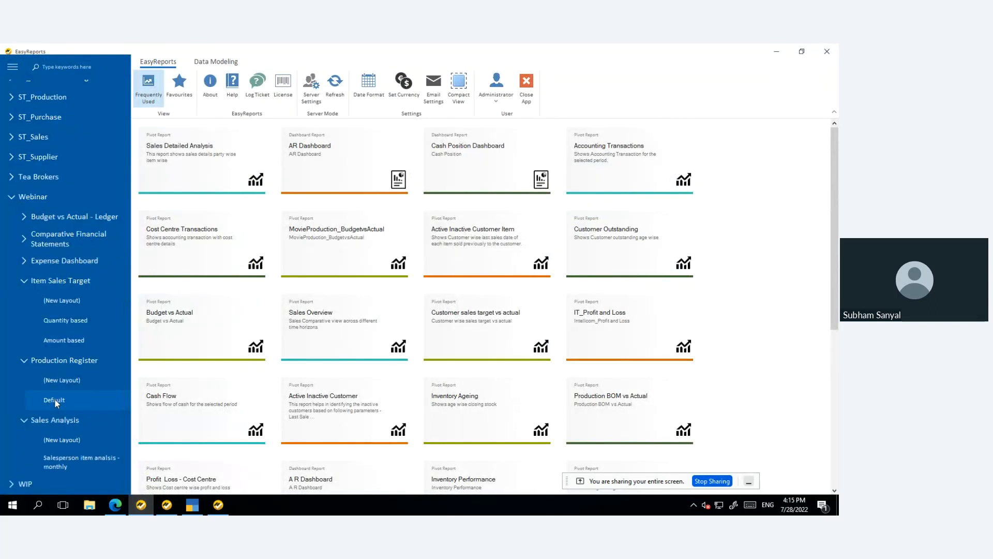
left_click(55, 400)
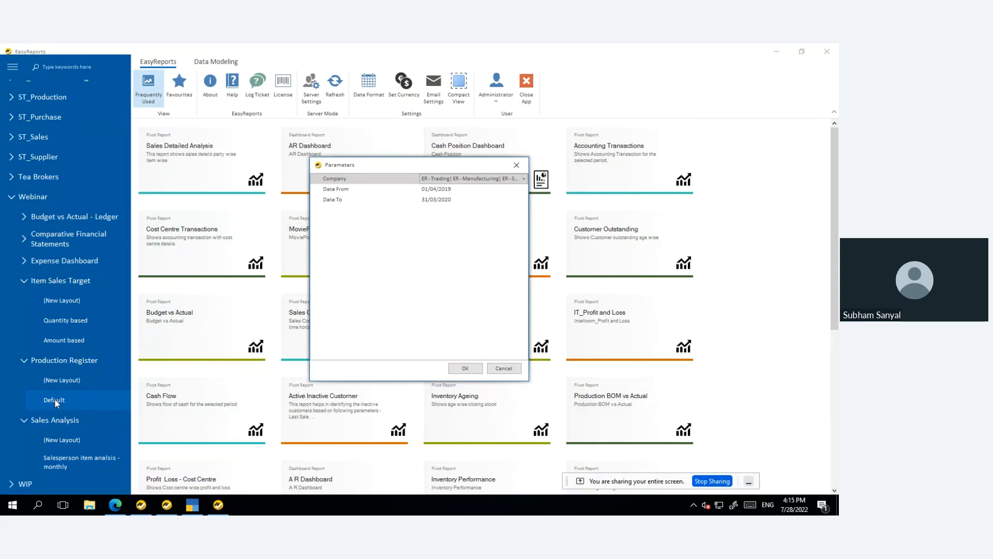
left_click(464, 368)
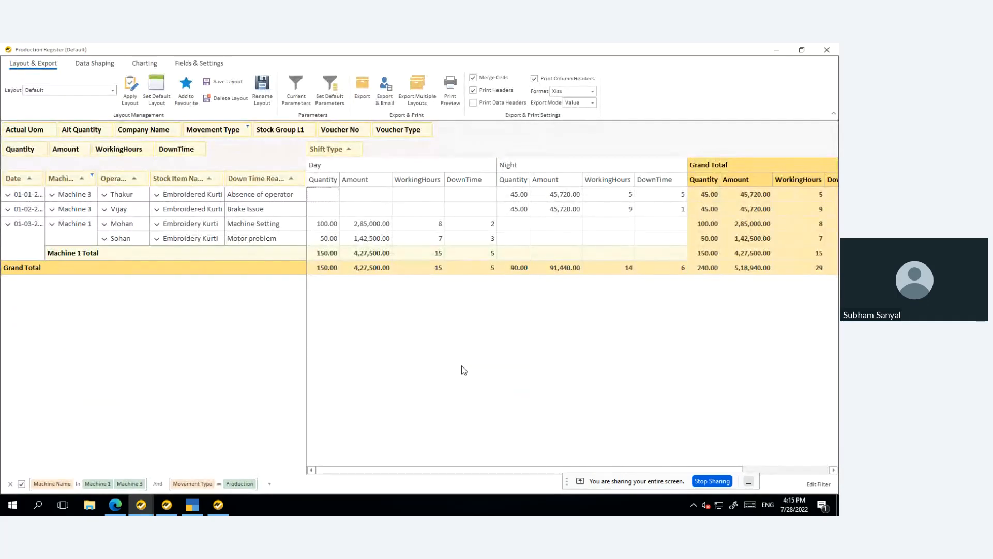
left_click_drag(98, 217, 119, 216)
left_click_drag(46, 206, 74, 206)
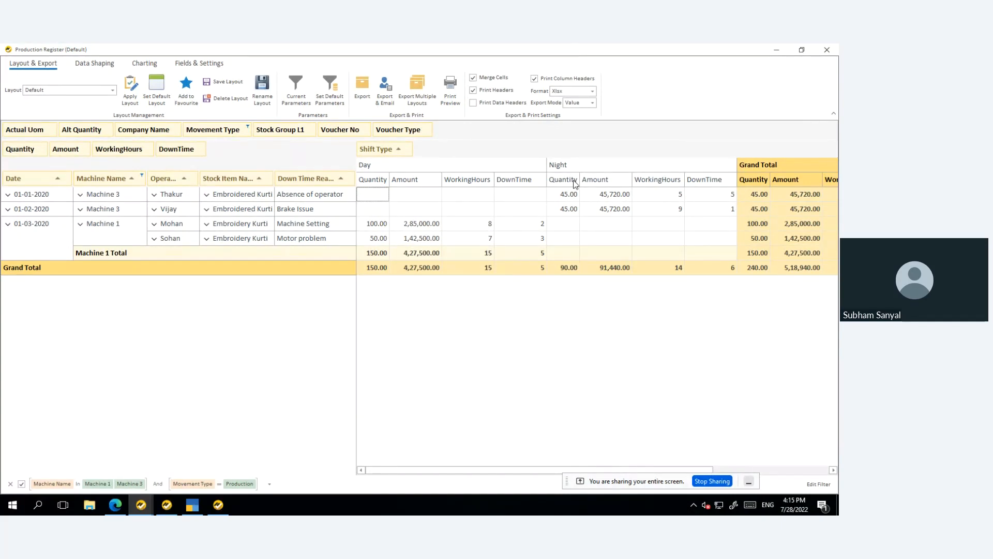
Step: Switch to TallyPrime and leave the ledger alteration without saving, backing out to the Gateway of Tally without quitting
left_click(192, 504)
key("Escape")
key("y")
key("Escape")
key("Escape")
key("Escape")
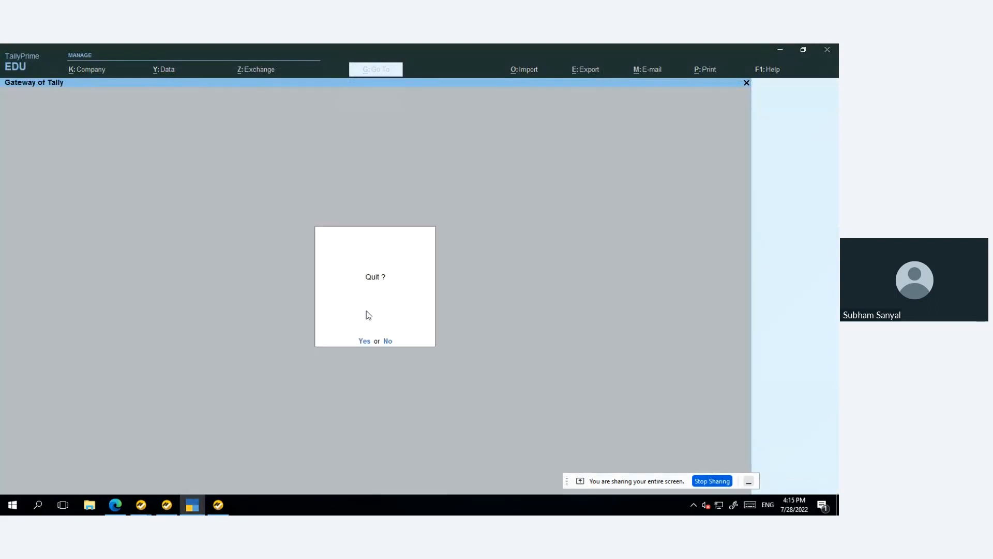
key("n")
Step: Open the Statistics statement and set its period from April 2019 to March 2020
key("s")
key("s")
key("Down")
key("alt+F2")
type("apr")
type(" 19")
key("Return")
type("mar2")
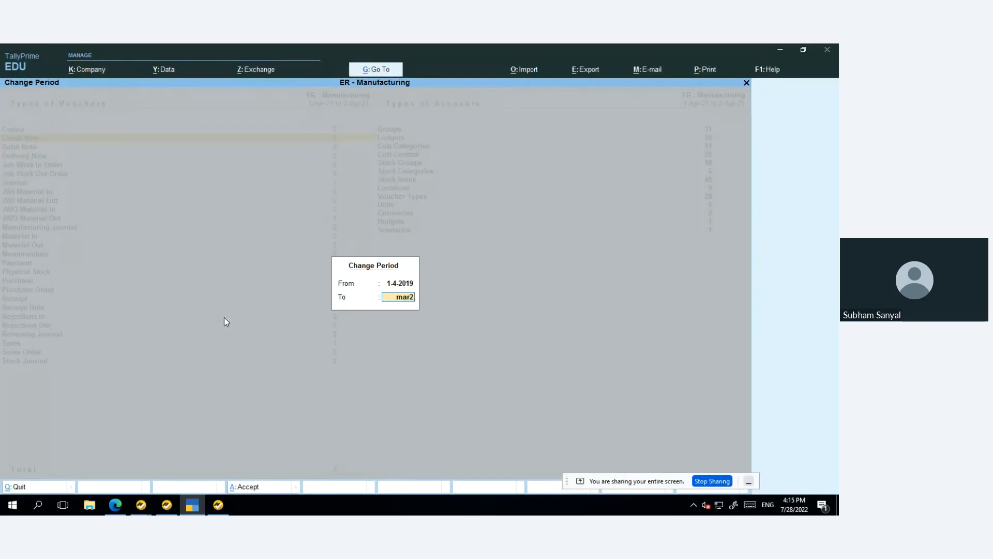
type("0")
key("Return")
Step: Open the monthly register of the Manufacturing Journal vouchers from the Statistics statement
key("Down")
key("Down")
key("Down")
key("Down")
key("Down")
key("Down")
key("Down")
key("Down")
key("Down")
key("Down")
key("Down")
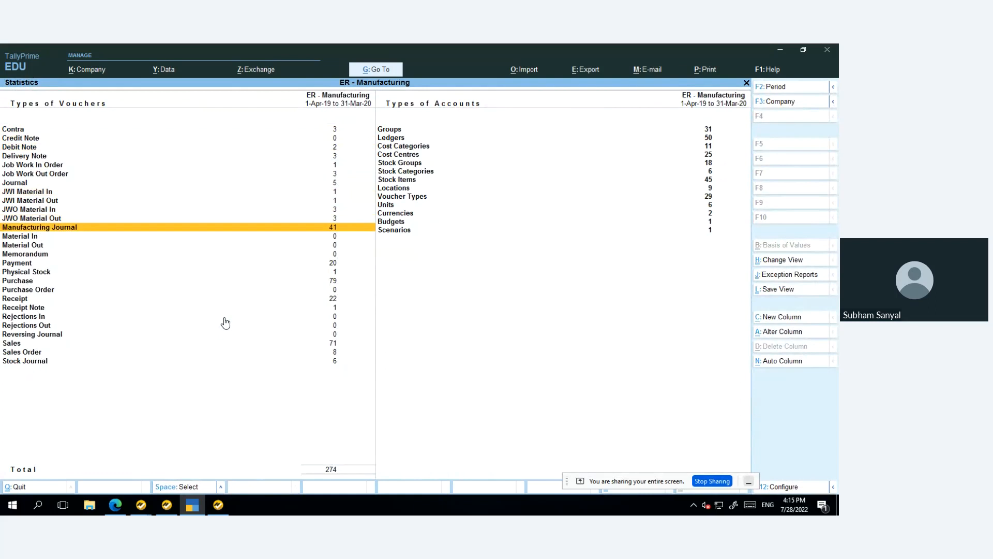
key("Return")
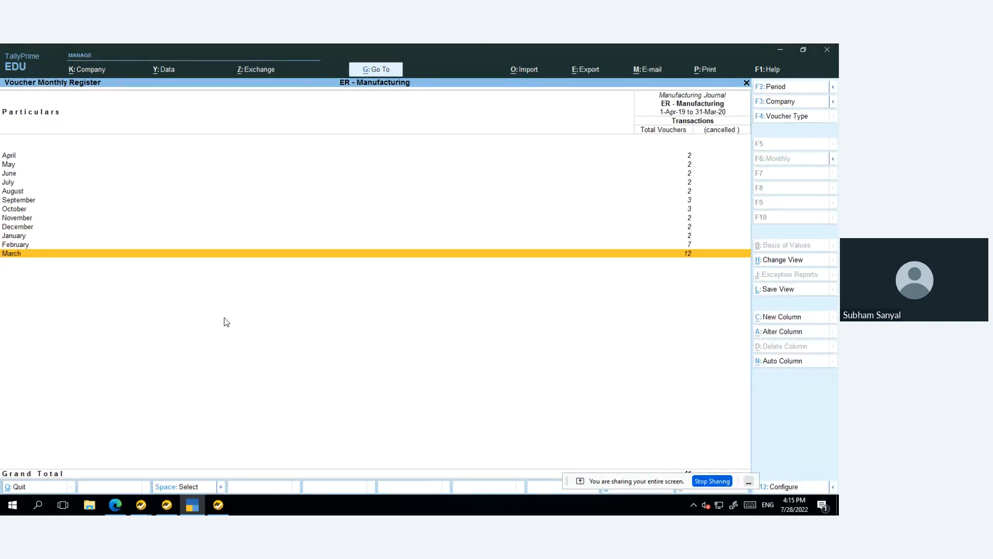
Step: Open the 1-Mar-20 Manufacturing Journal voucher for Embroidery Kurti from March and examine its additional production data
key("Return")
key("Return")
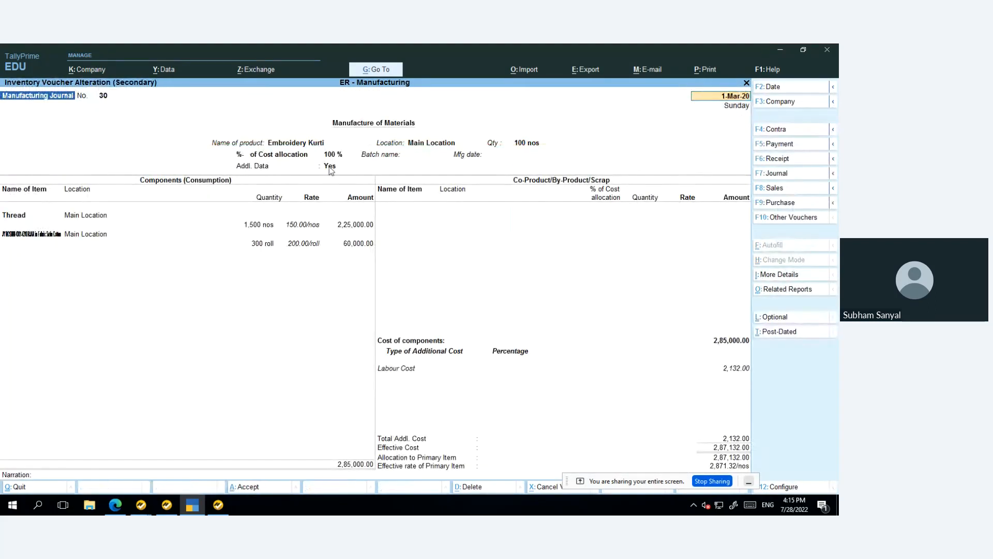
left_click(336, 167)
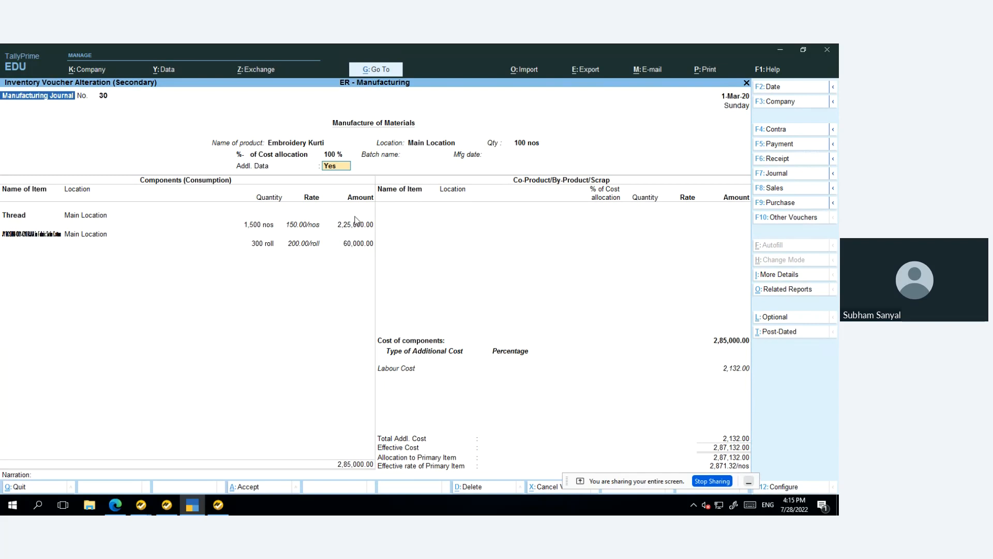
key("Return")
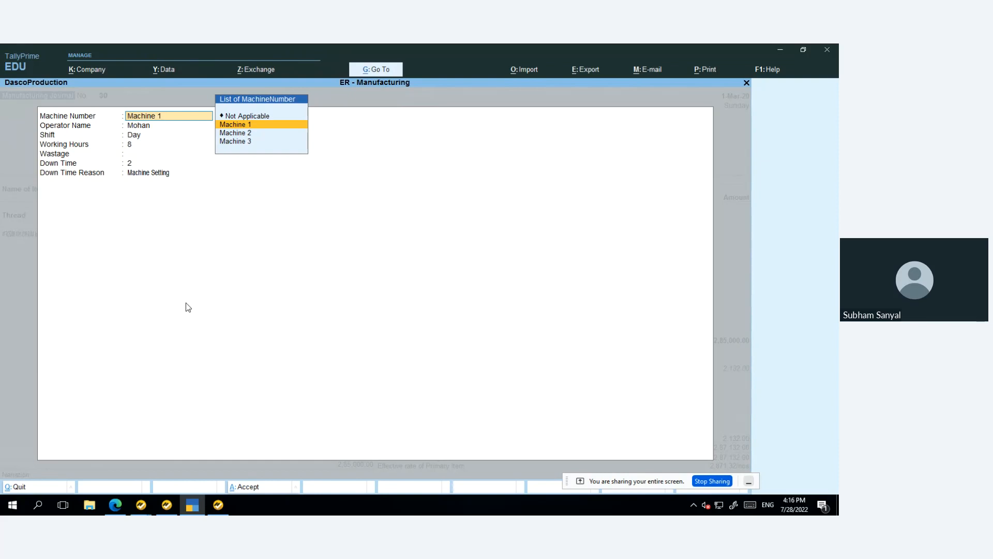
Step: Switch to the EasyReports Production Register and take Machine Name, Operator and Down Time Reason out of the row fields
left_click(141, 505)
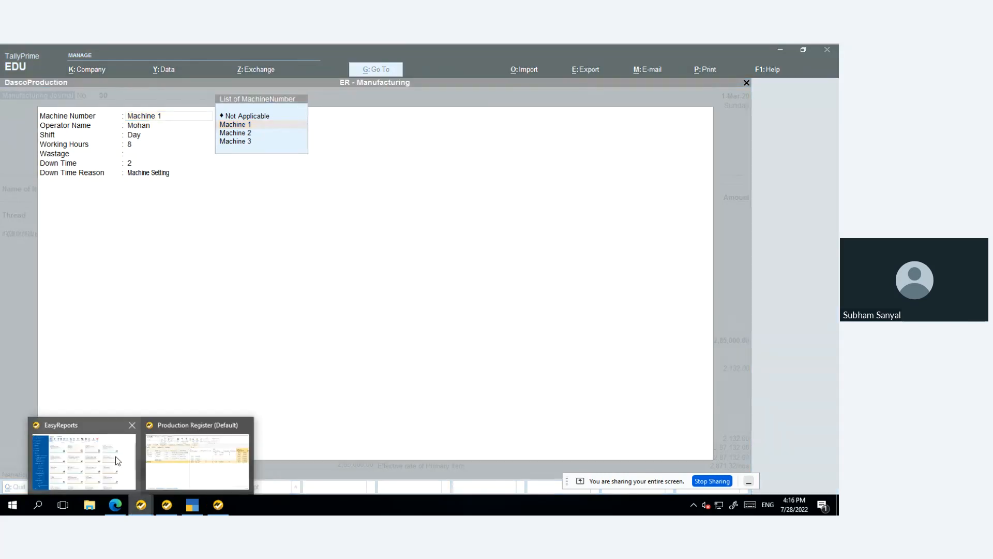
left_click(181, 454)
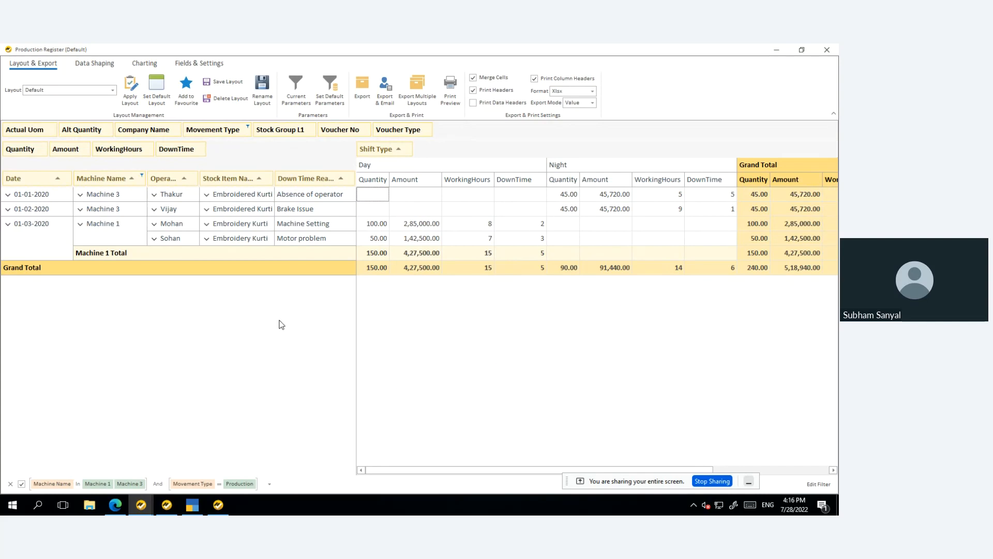
left_click_drag(104, 178, 466, 131)
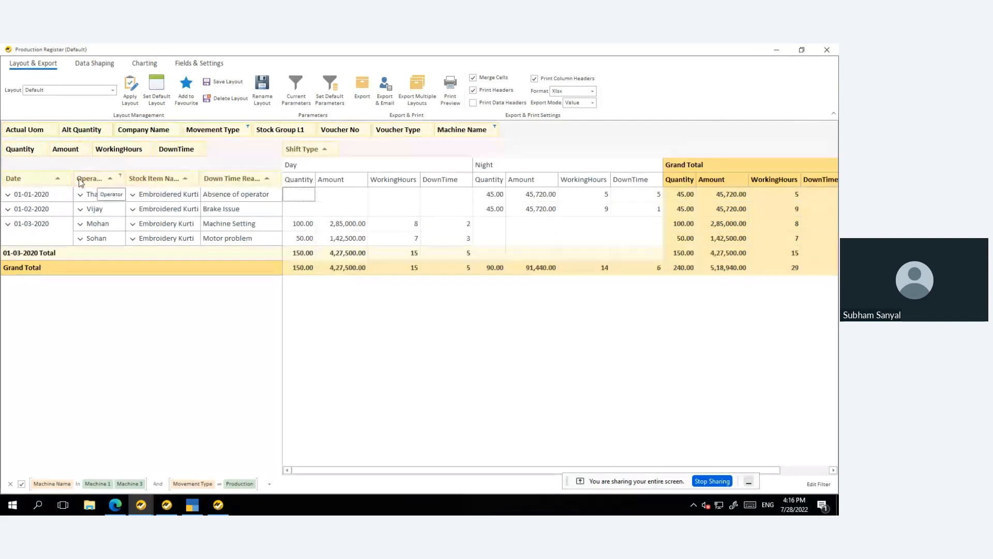
left_click_drag(98, 180, 494, 129)
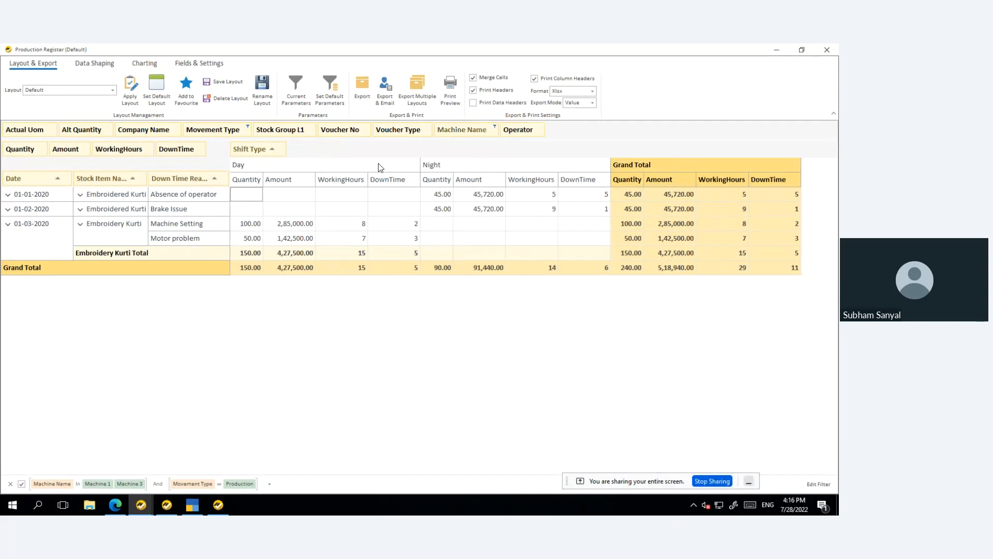
left_click_drag(175, 181, 575, 132)
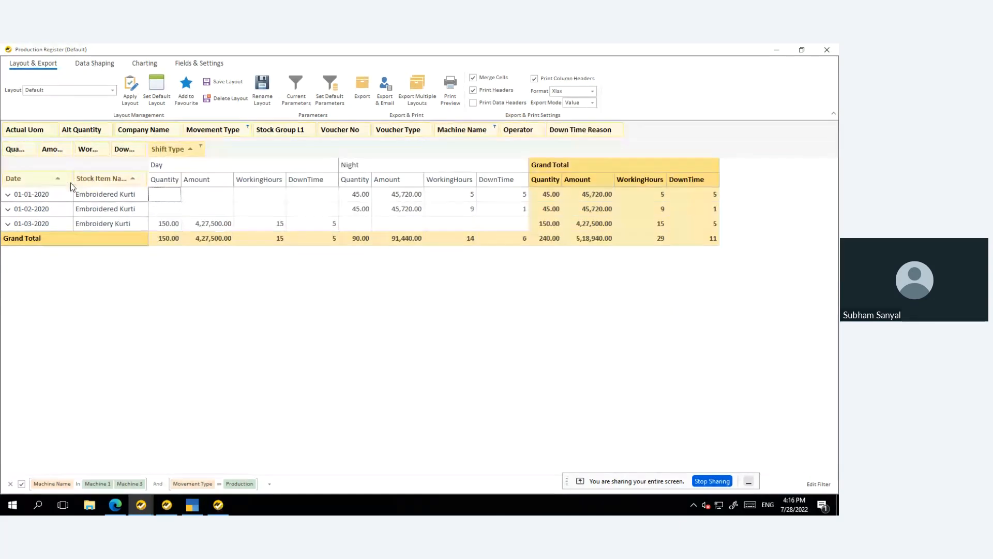
Step: Rearrange the pivot with Shift Type before Stock Item Name in the rows, Date in the columns, and only Quantity and Amount as data
left_click_drag(167, 149, 70, 182)
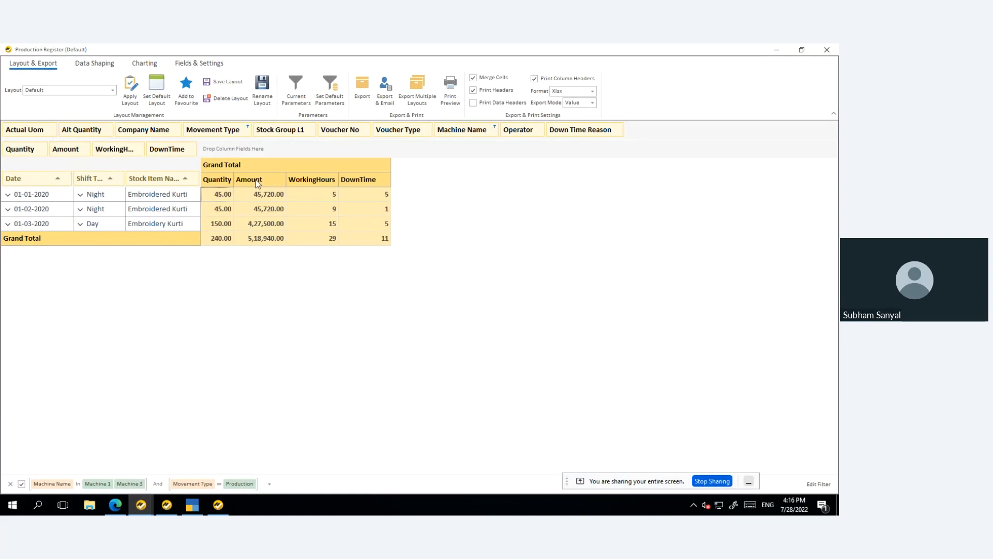
left_click_drag(116, 149, 627, 136)
left_click_drag(112, 149, 721, 135)
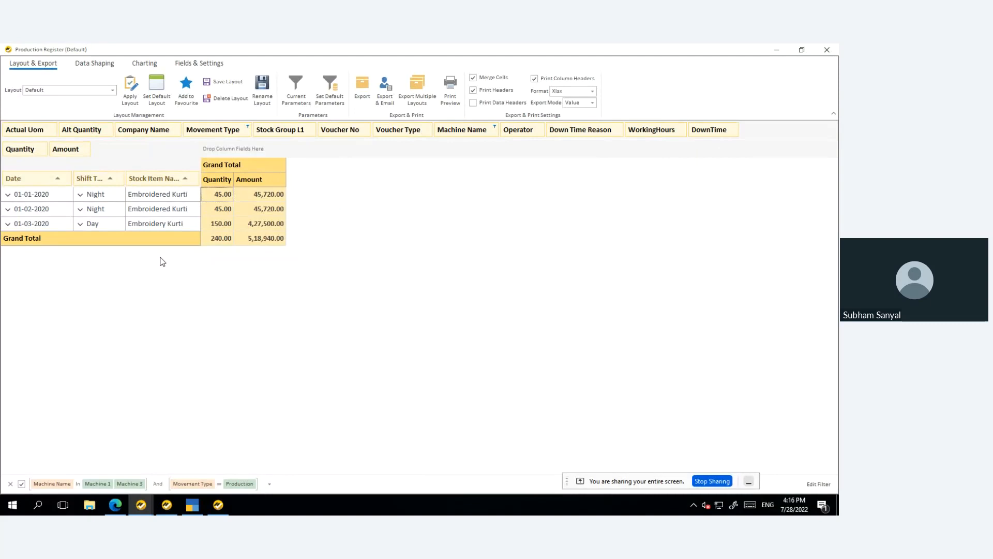
left_click_drag(41, 179, 285, 155)
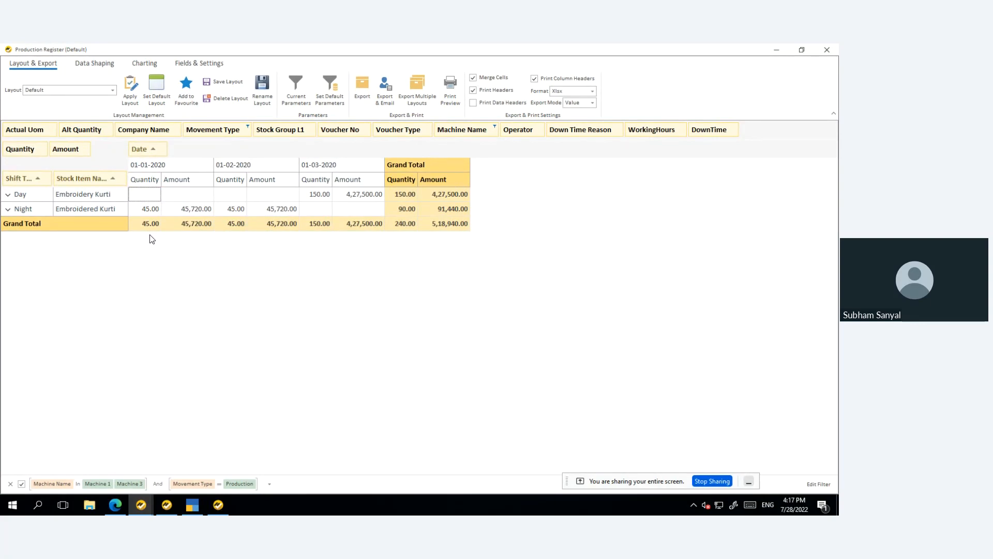
Step: Include Consumption in the Movement Type filter and place Movement Type after Date in the column fields
left_click(249, 128)
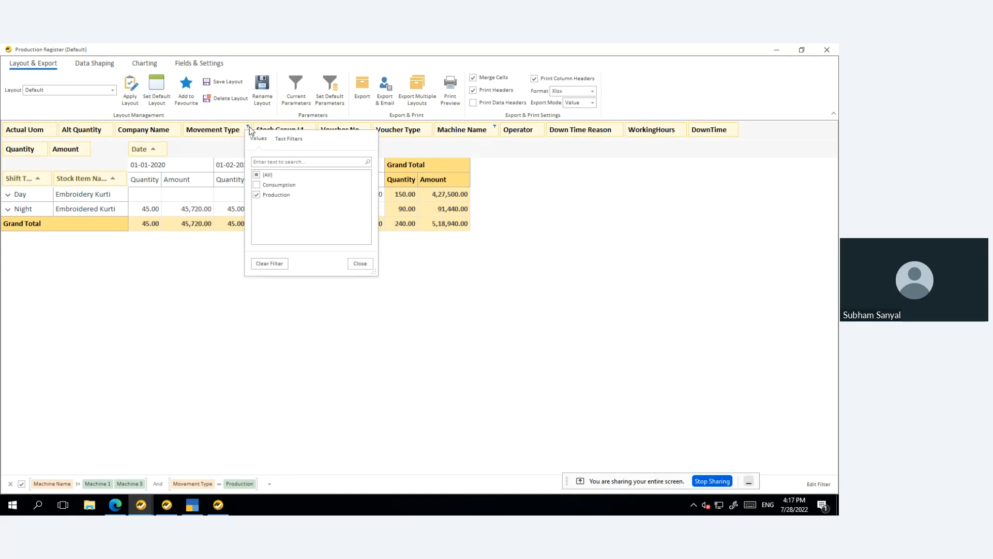
left_click(257, 184)
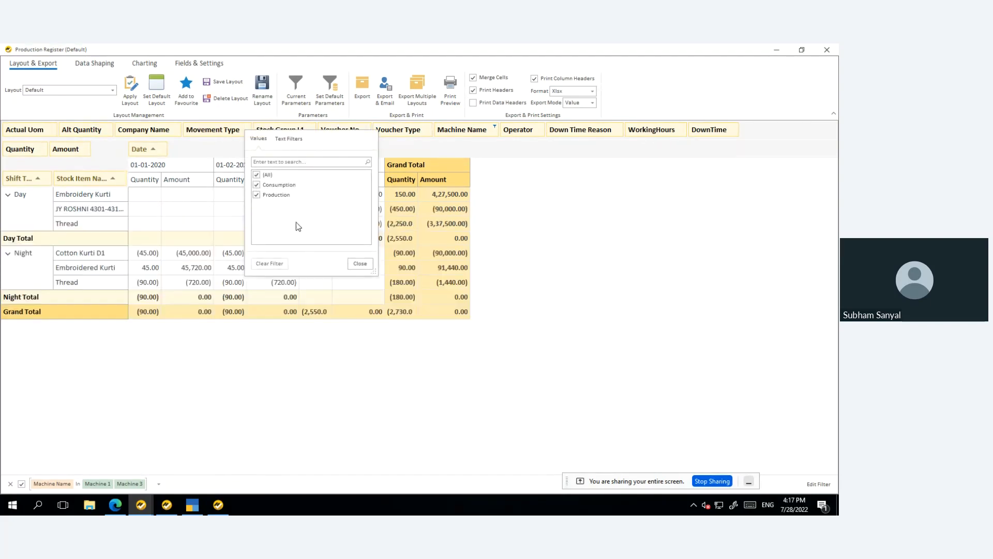
left_click(360, 264)
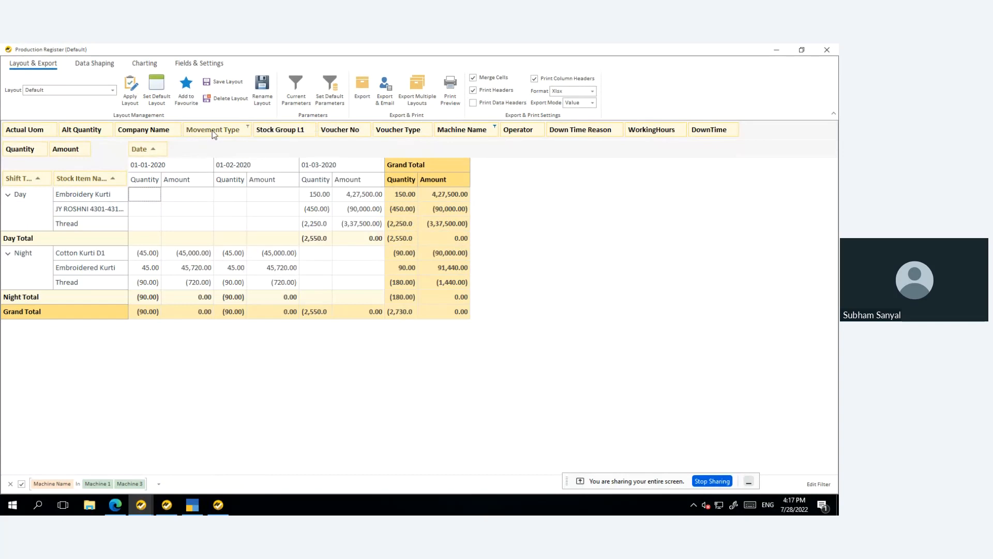
left_click_drag(144, 182, 56, 180)
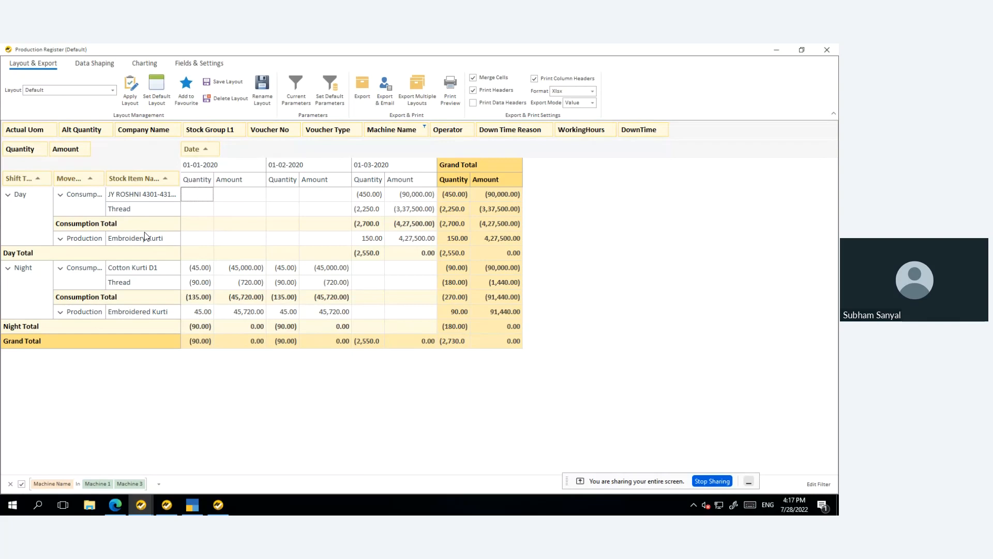
left_click_drag(68, 177, 253, 151)
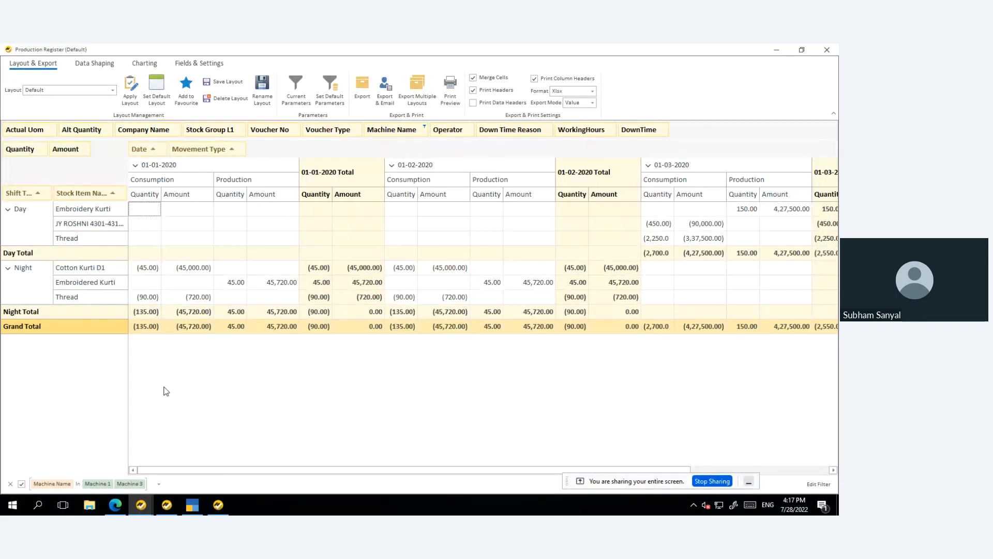
Step: Switch to the EasyReports Sample Mfg Reports PDF in Edge and examine the Production Dashboard and Production Planning Dashboard
left_click(119, 497)
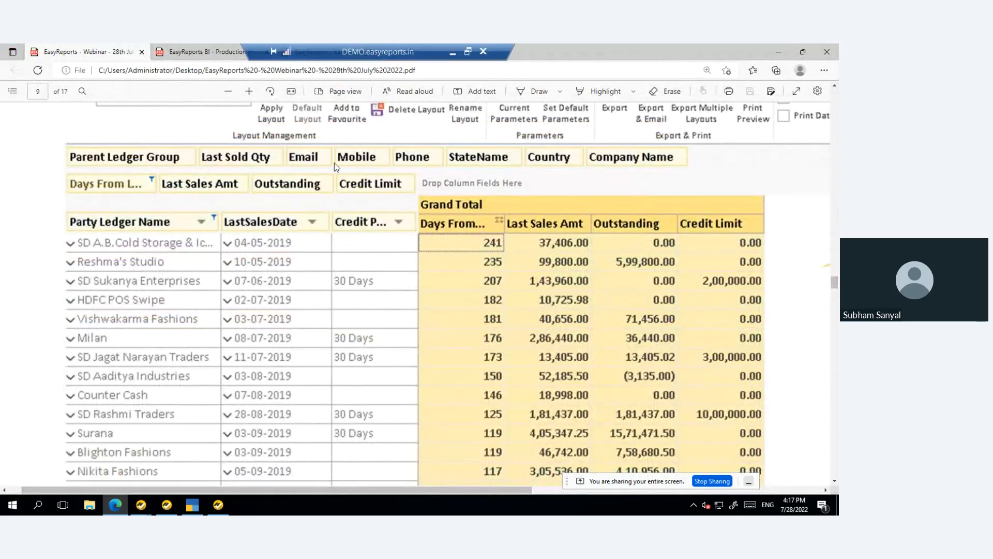
key("ctrl+Tab")
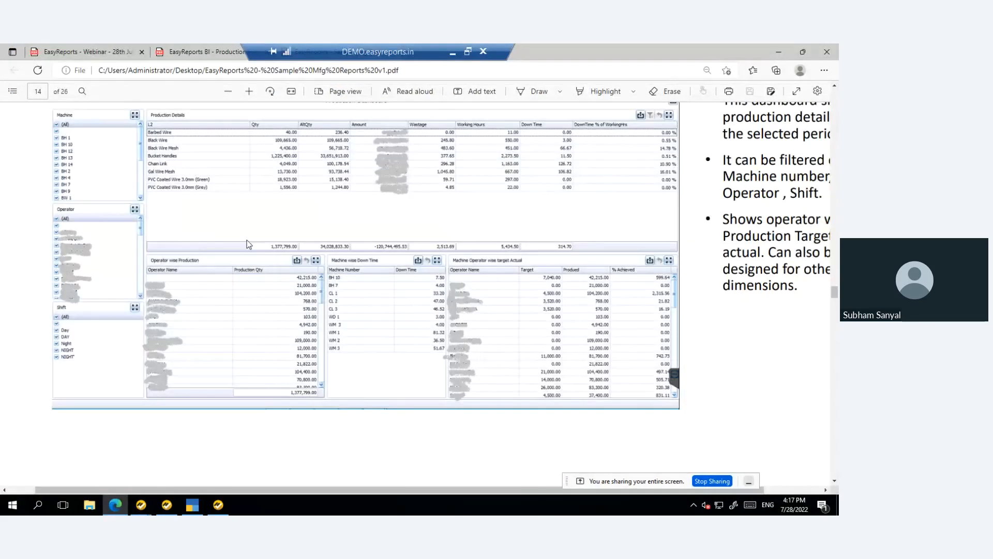
scroll(247, 244, "up", 2, "ctrl")
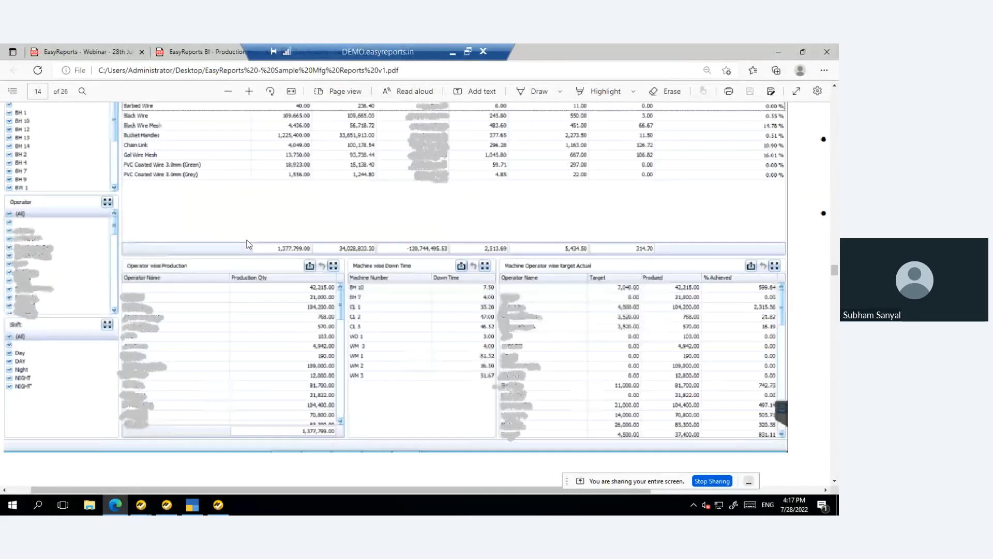
scroll(248, 244, "up", 6)
scroll(247, 244, "down", 10)
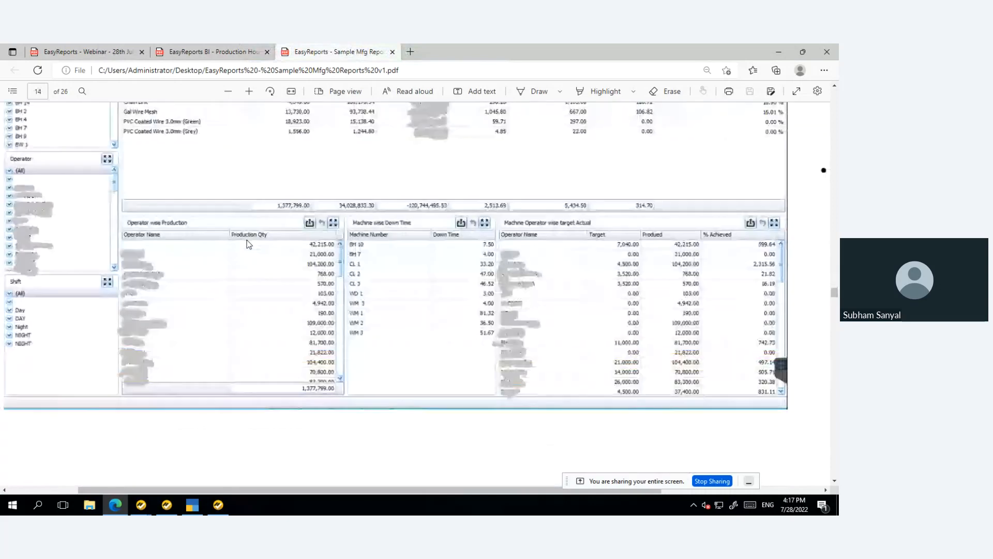
scroll(247, 244, "left", 1)
scroll(247, 244, "up", 2)
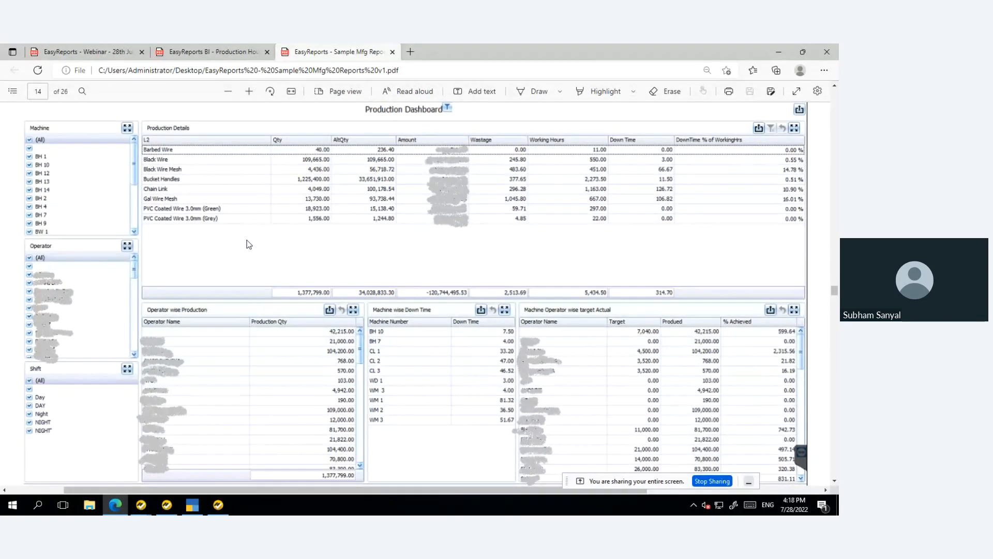
scroll(249, 244, "down", 10)
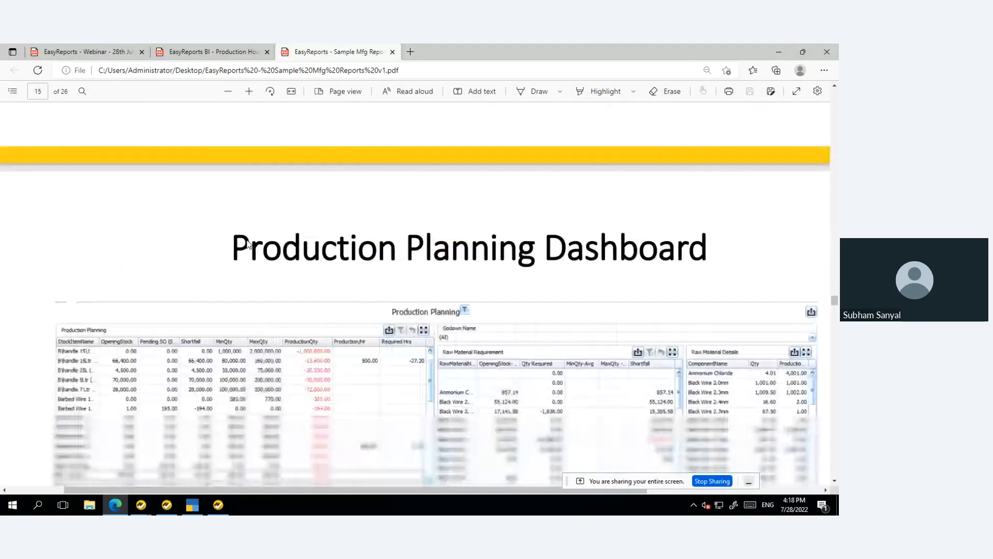
scroll(249, 244, "up", 1)
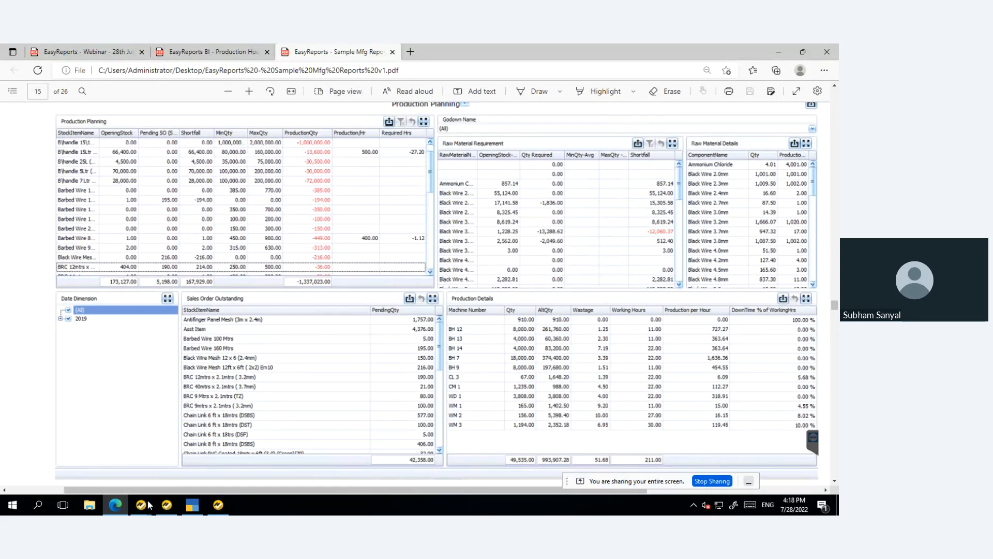
Step: Switch to the EasyReports report list, collapse the Webinar group, and expand Bill wise receipt days under ST_Customer
mouse_move(141, 506)
left_click(67, 455)
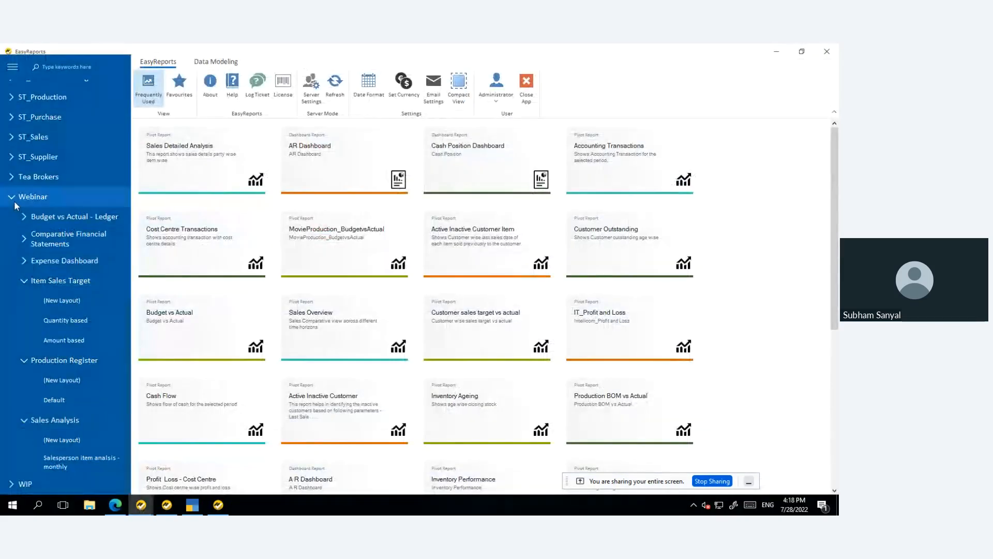
left_click(14, 201)
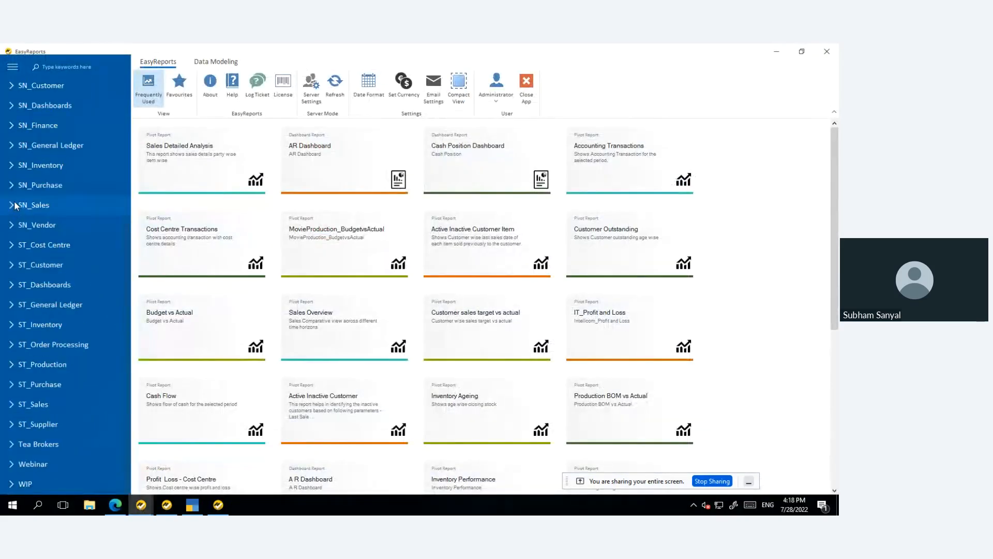
left_click(7, 267)
left_click(24, 288)
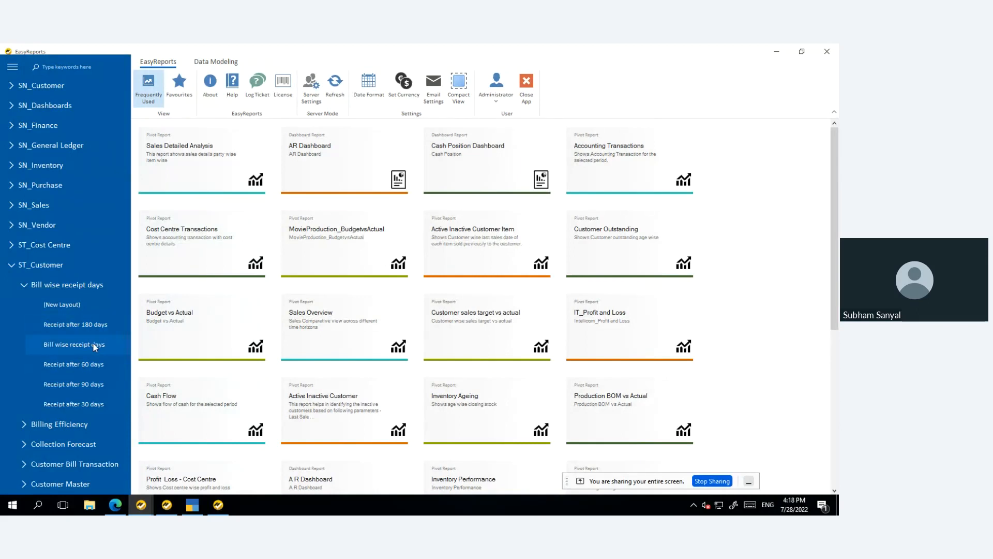
Step: Run the Bill wise receipt days layout for all companies
left_click(350, 333)
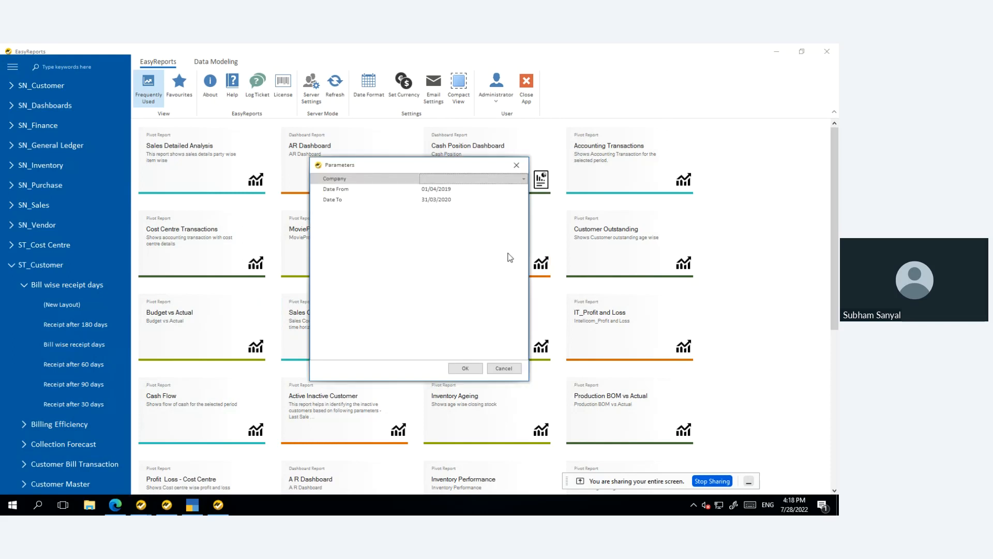
left_click(491, 178)
left_click(425, 189)
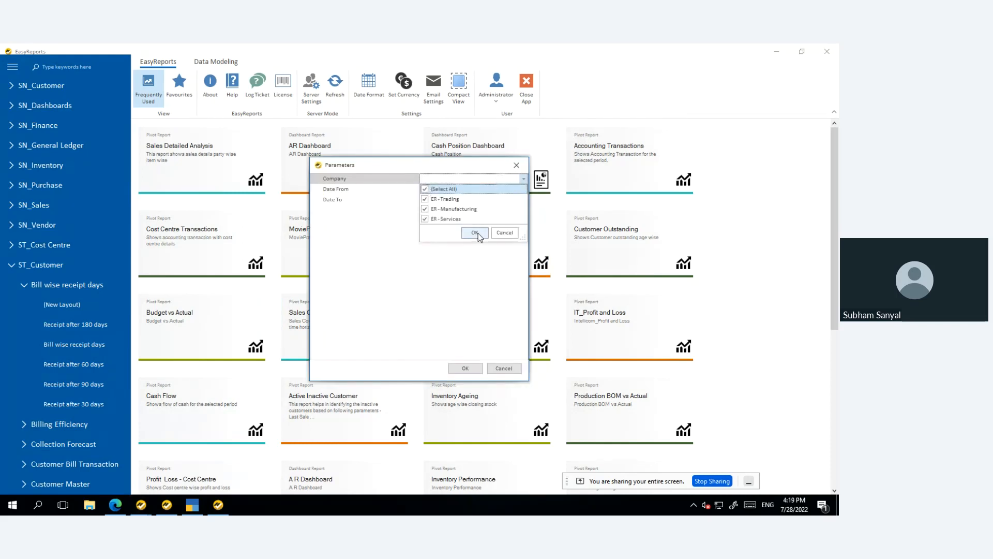
left_click(473, 232)
left_click(467, 368)
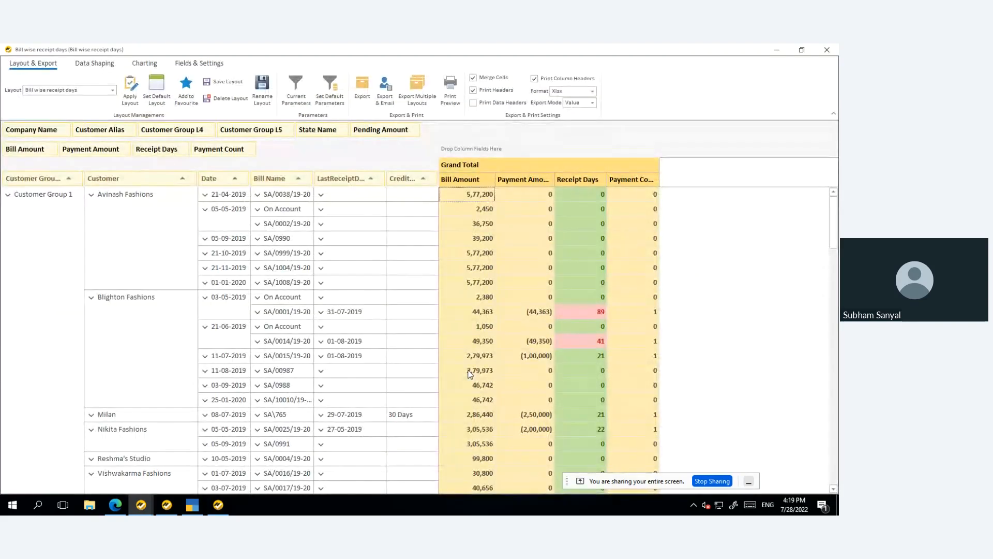
Step: Examine the bill amounts, payments and receipt days per customer down to the SD Panvel group
scroll(355, 287, "down", 1)
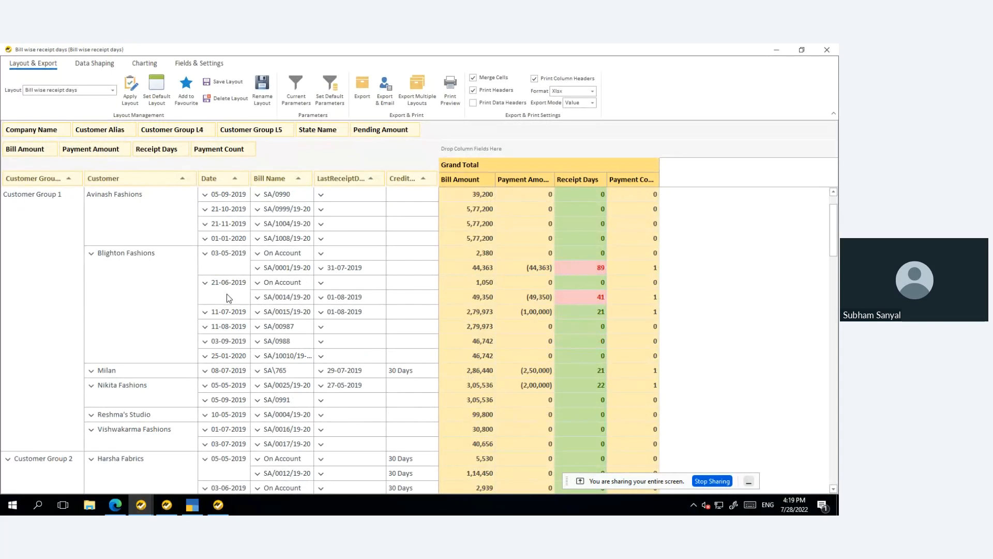
scroll(271, 282, "down", 1)
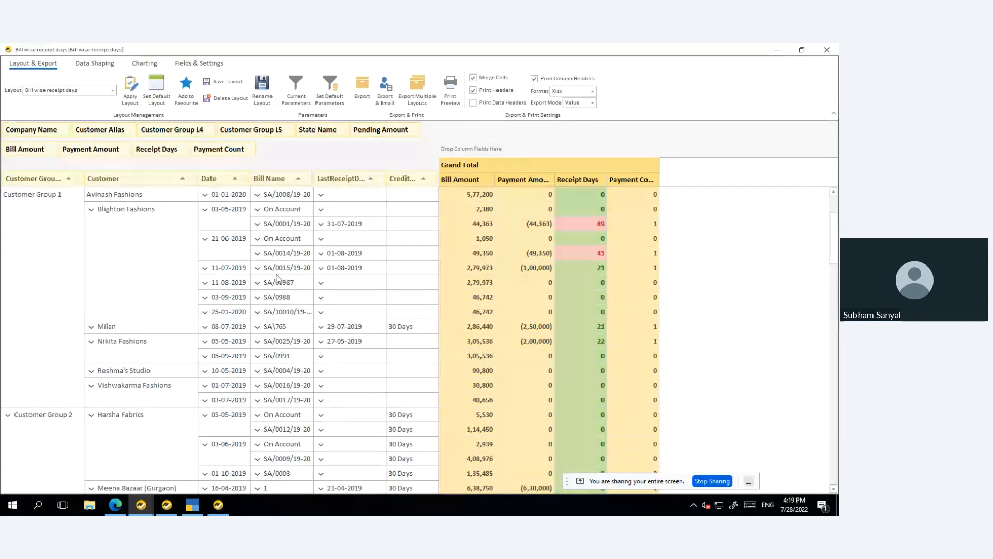
scroll(277, 278, "down", 1)
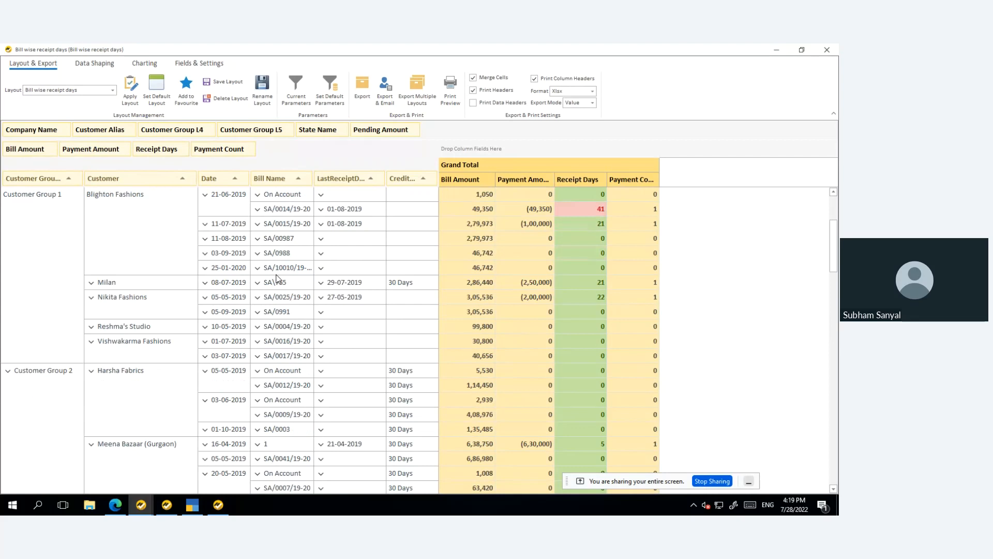
scroll(276, 279, "down", 3)
scroll(276, 278, "down", 6)
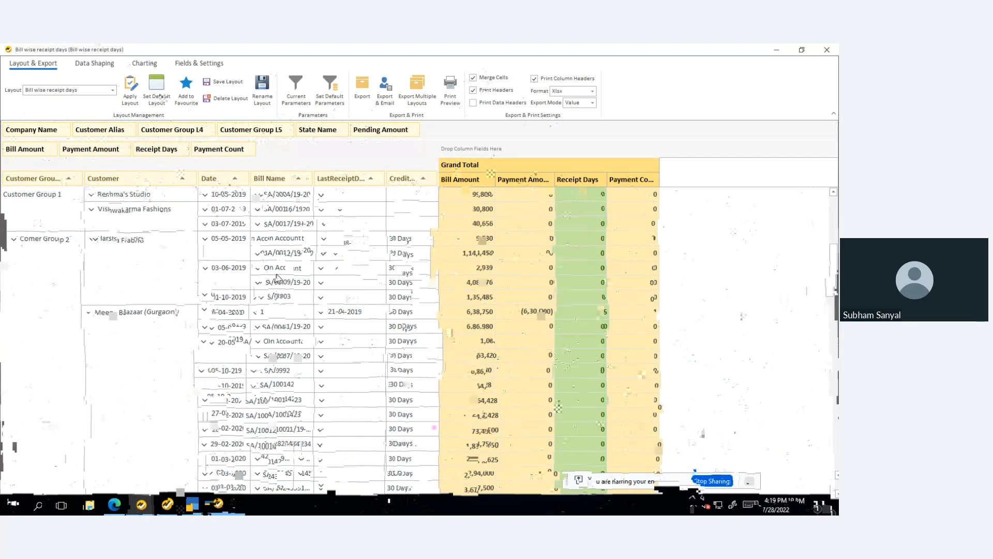
scroll(276, 278, "down", 10)
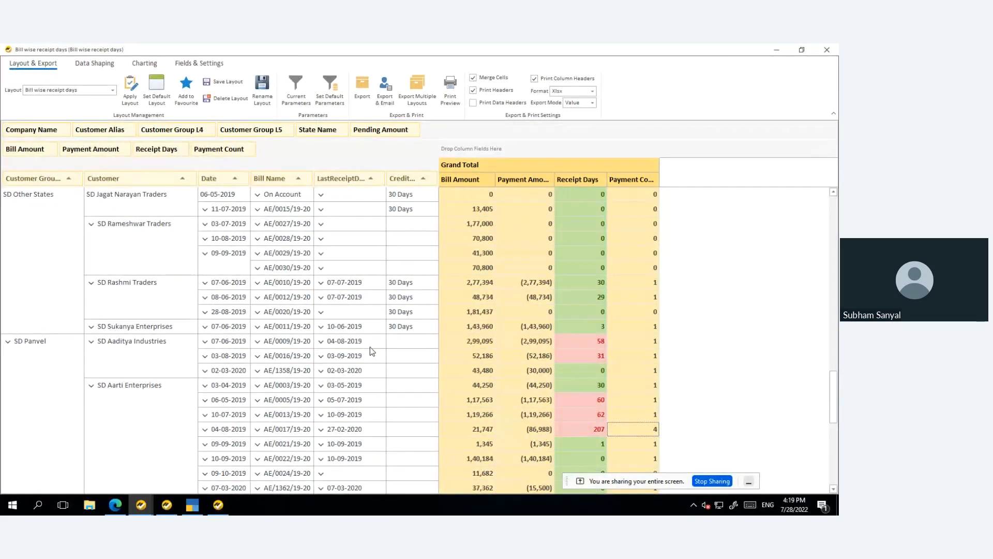
Step: Return to the EasyReports report list, collapse Bill wise receipt days, and expand Customer Outstanding Variance under ST_Customer
left_click(139, 509)
left_click(57, 460)
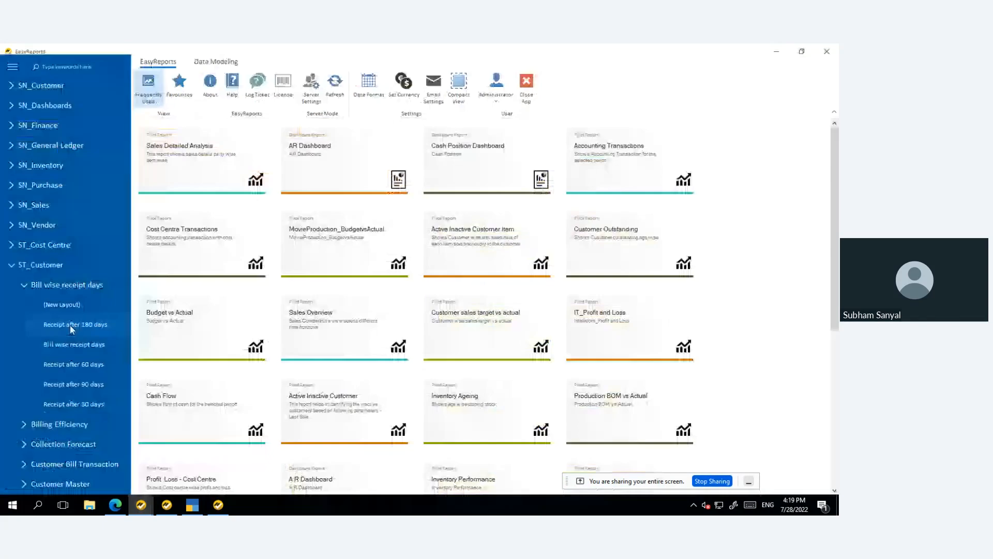
left_click(25, 285)
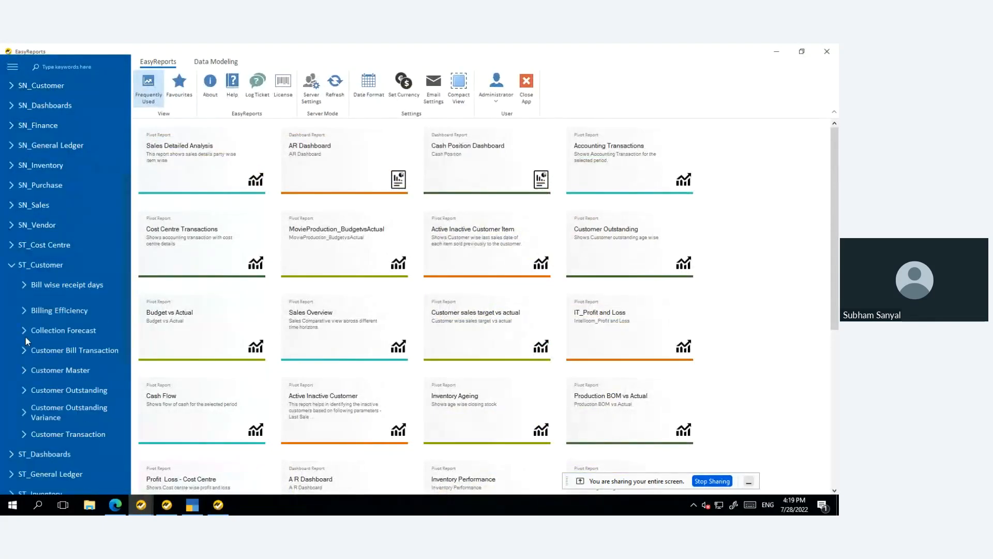
scroll(25, 341, "down", 3)
left_click(26, 293)
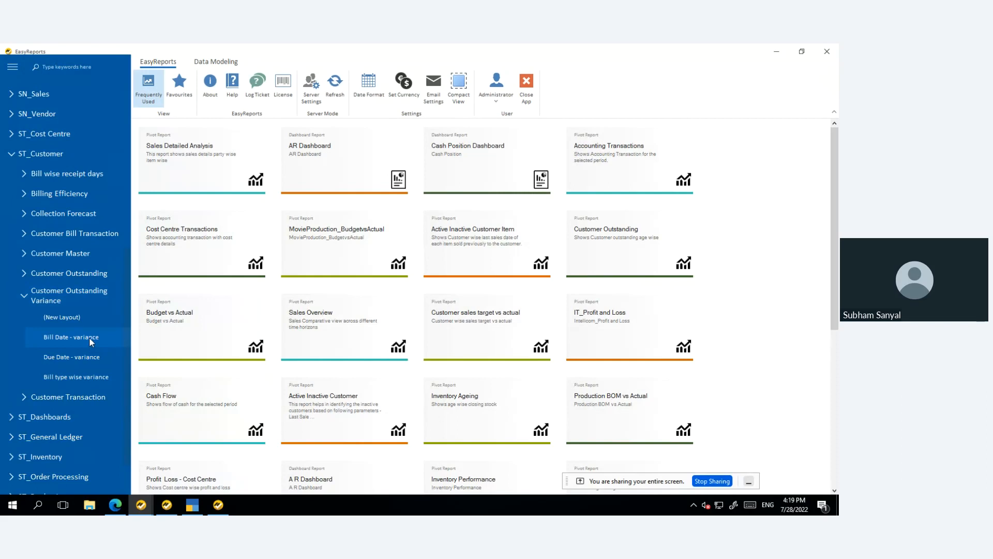
Step: Try to run the Bill Date - variance layout, and collapse Customer Outstanding Variance
left_click(449, 295)
left_click(480, 179)
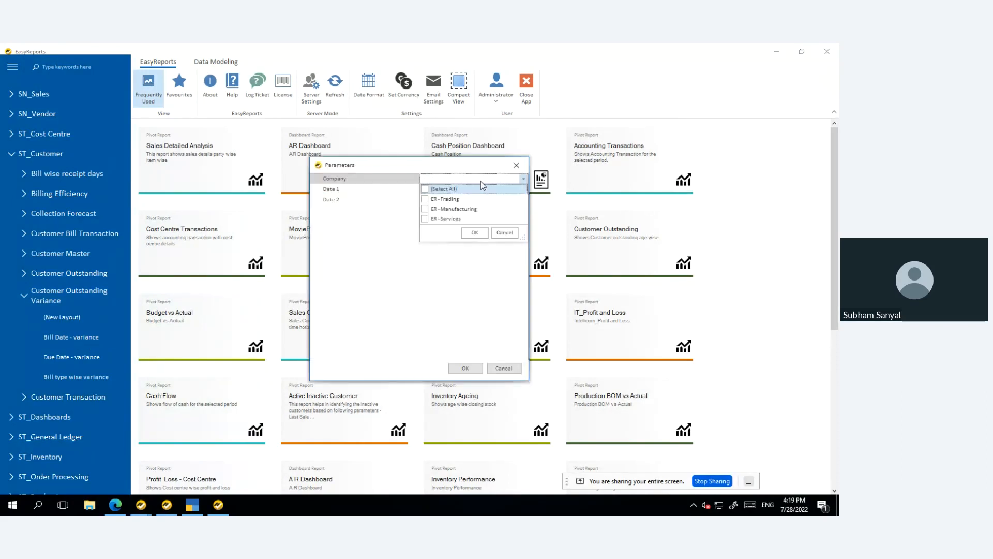
left_click(485, 236)
left_click(469, 365)
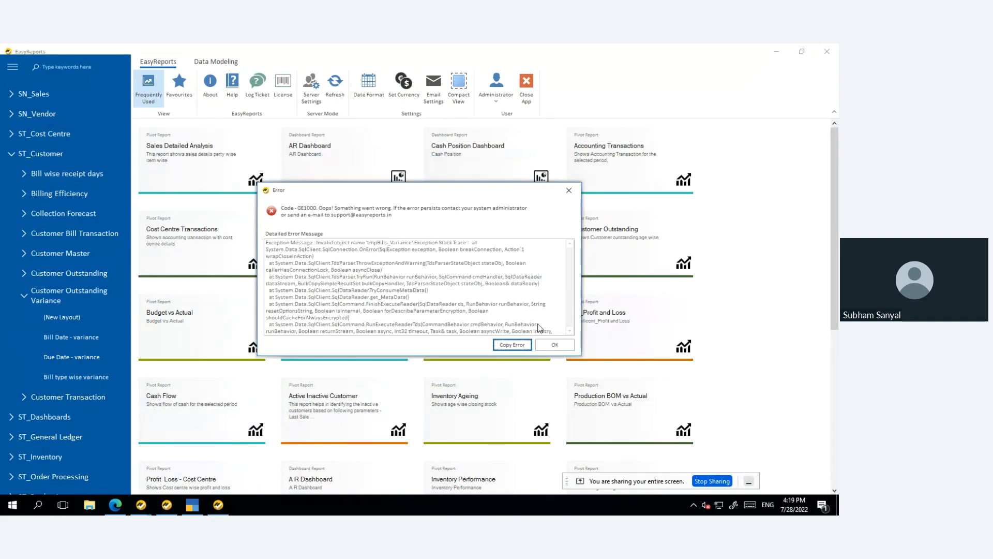
left_click(564, 346)
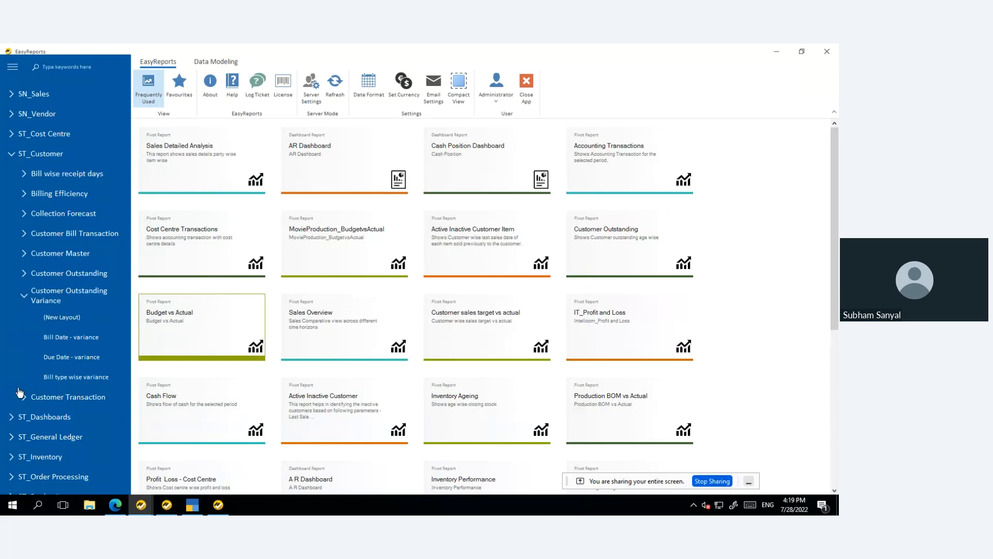
left_click(23, 294)
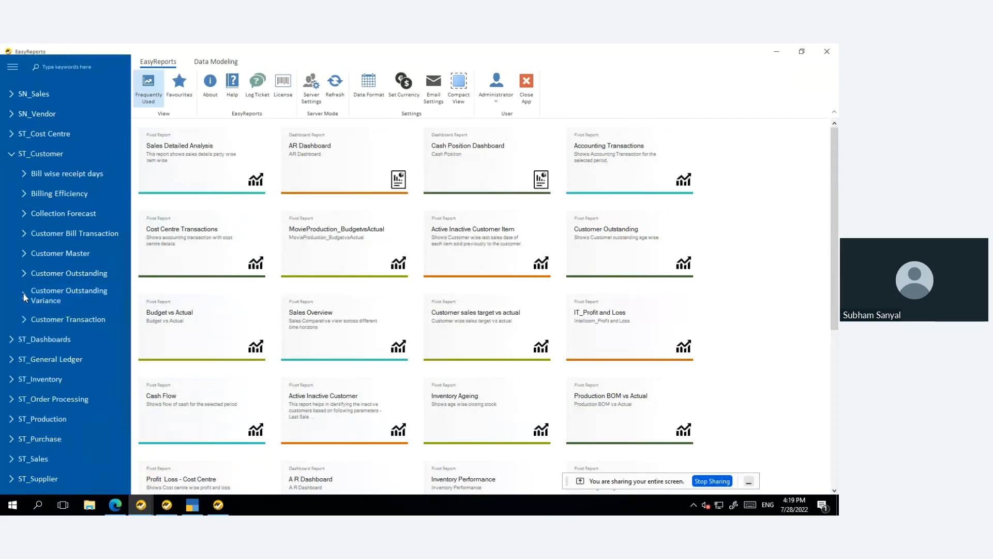
Step: Switch to the Sample Mfg Reports PDF in Edge and examine the Customer Ageing - Variance page
left_click(123, 508)
scroll(297, 191, "down", 5)
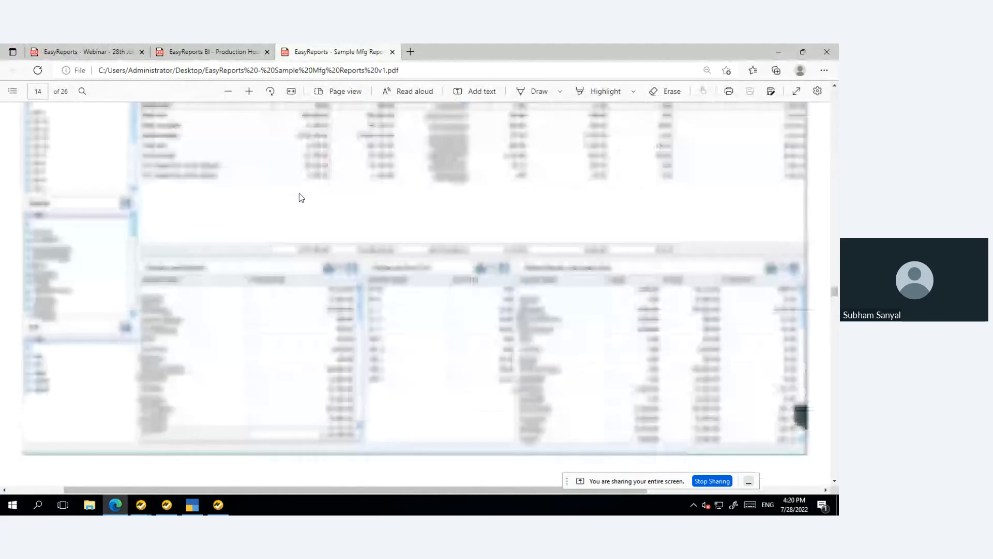
scroll(299, 194, "up", 10)
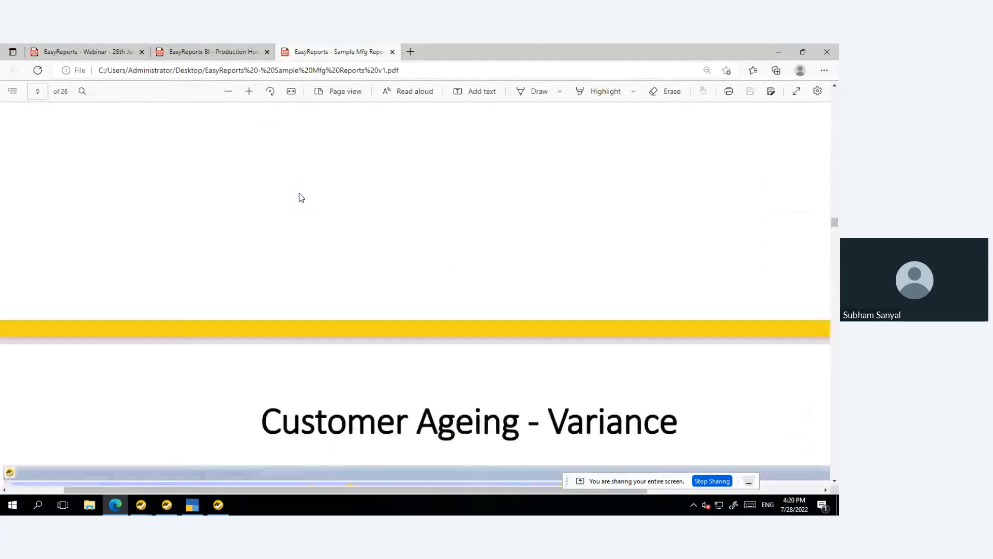
scroll(299, 197, "down", 5)
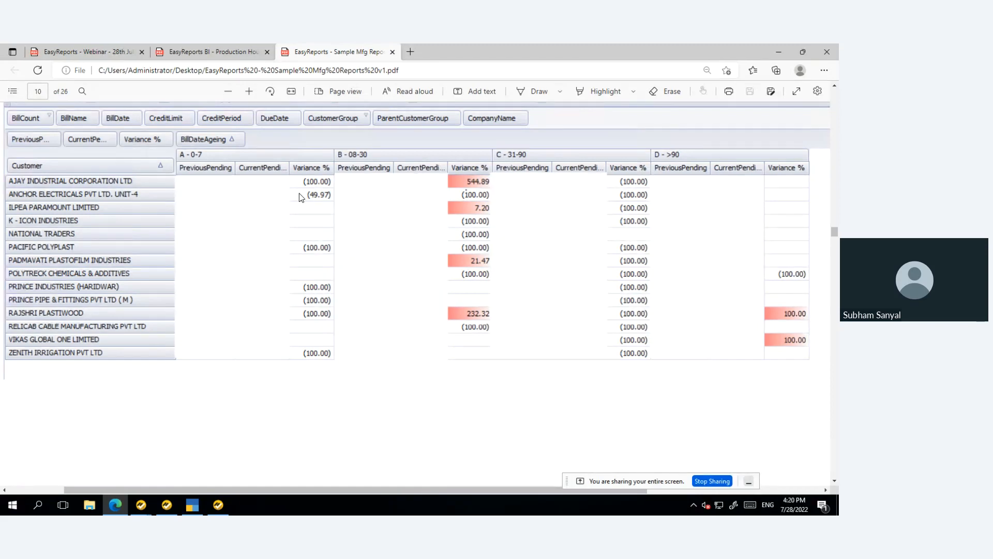
Step: Switch to the EasyReports Webinar PDF and examine the Sales Analysis page's item-wise monthly quantity comparison
left_click(43, 45)
scroll(139, 200, "down", 10)
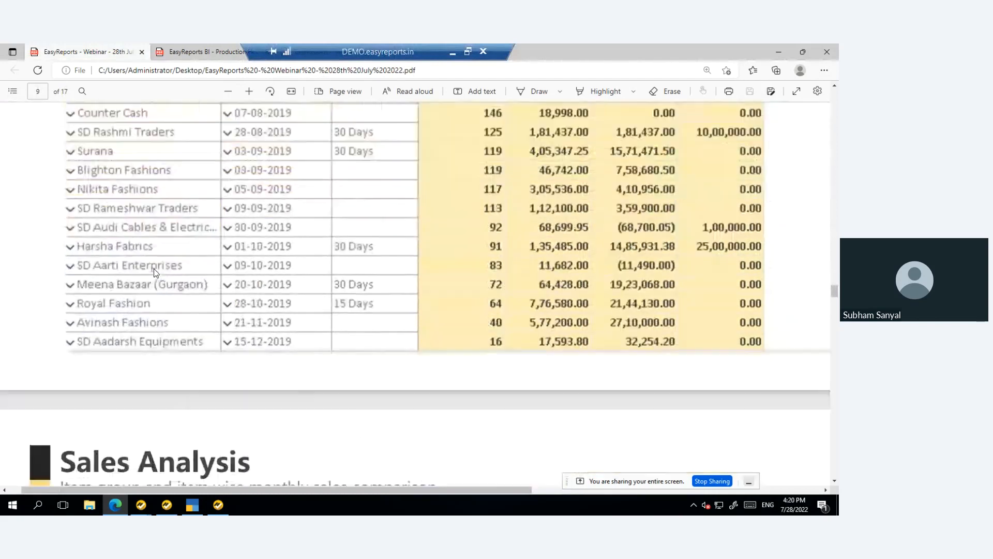
scroll(156, 273, "down", 10)
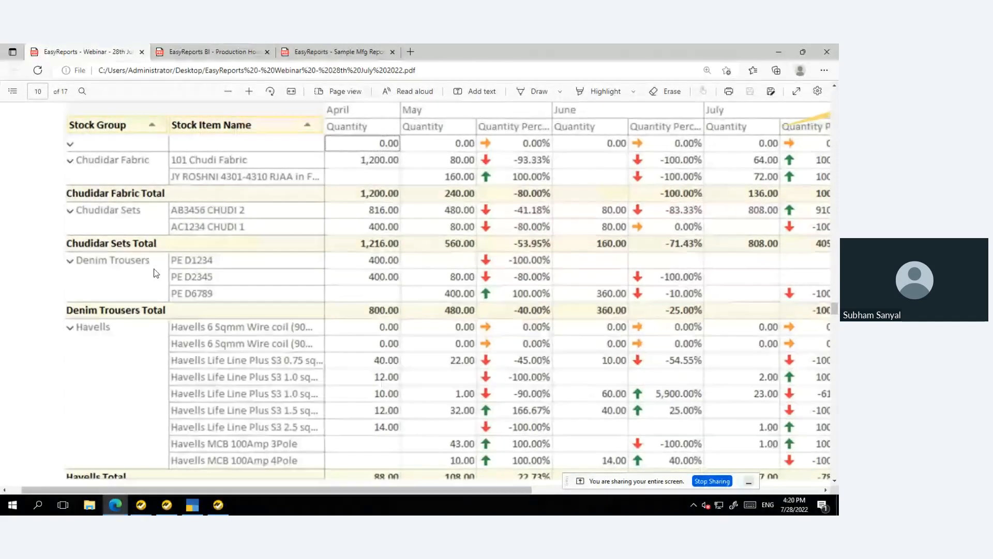
scroll(155, 272, "down", 2)
Step: Examine the Balance Sheet and Profit & Loss Statement on the BS & PL Reports page
scroll(155, 272, "down", 5)
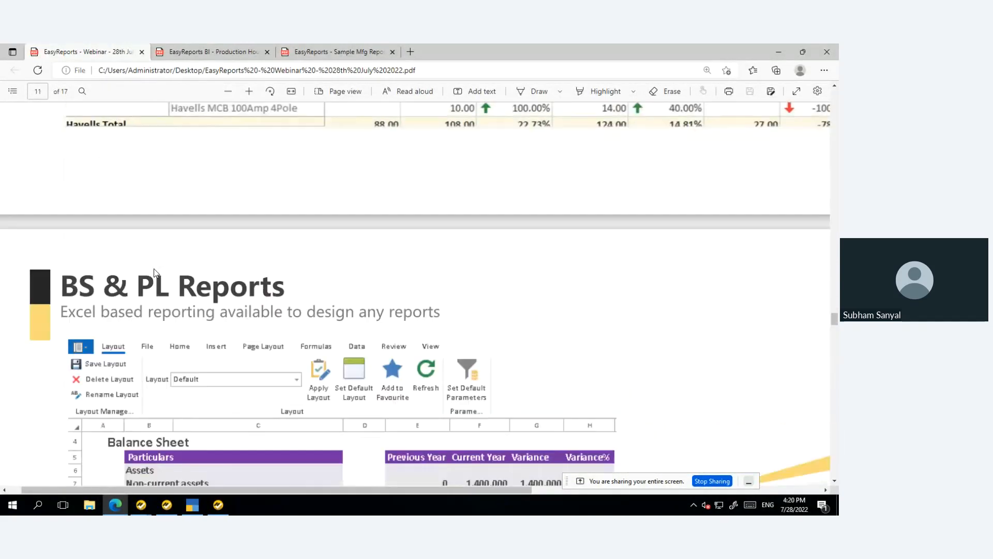
scroll(153, 272, "down", 5)
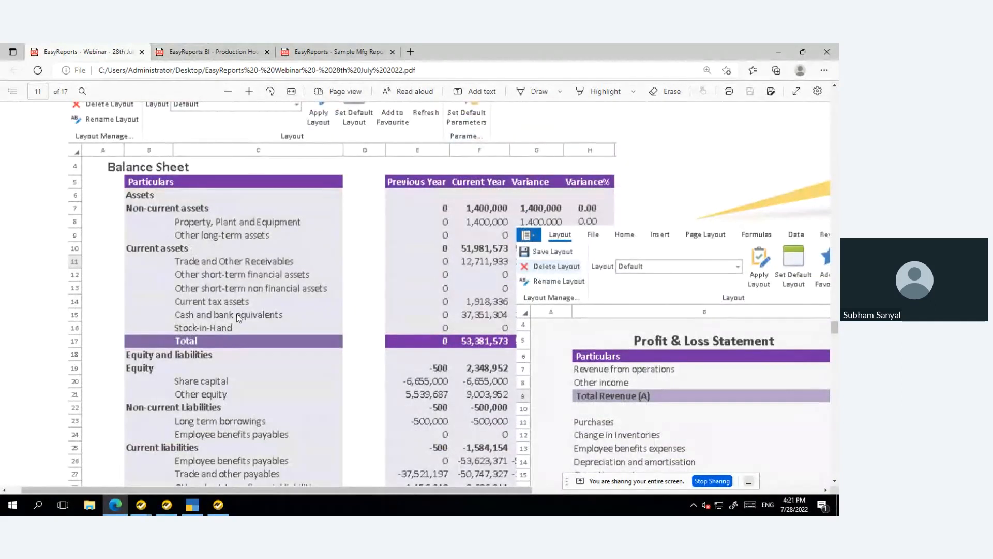
scroll(247, 301, "down", 2)
scroll(247, 301, "right", 7)
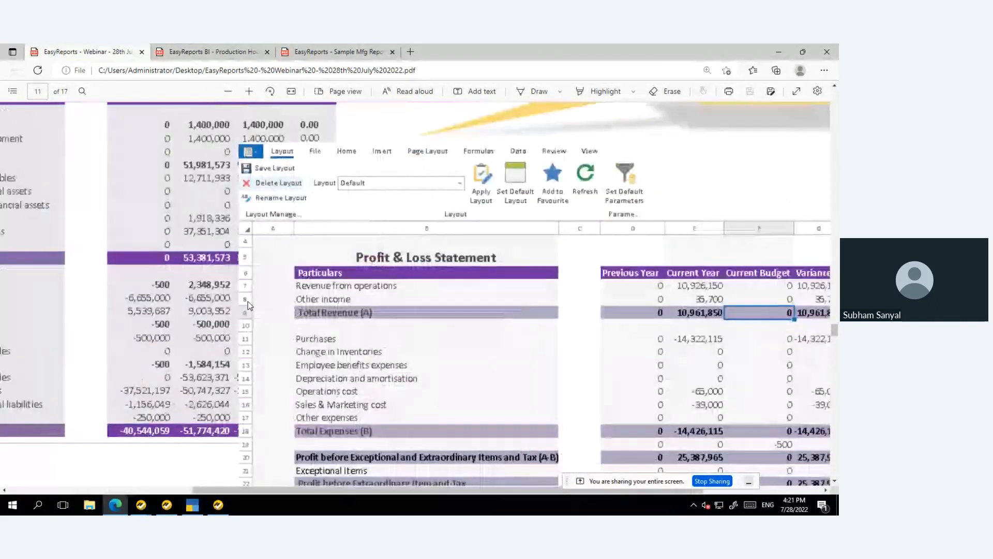
scroll(247, 301, "left", 6)
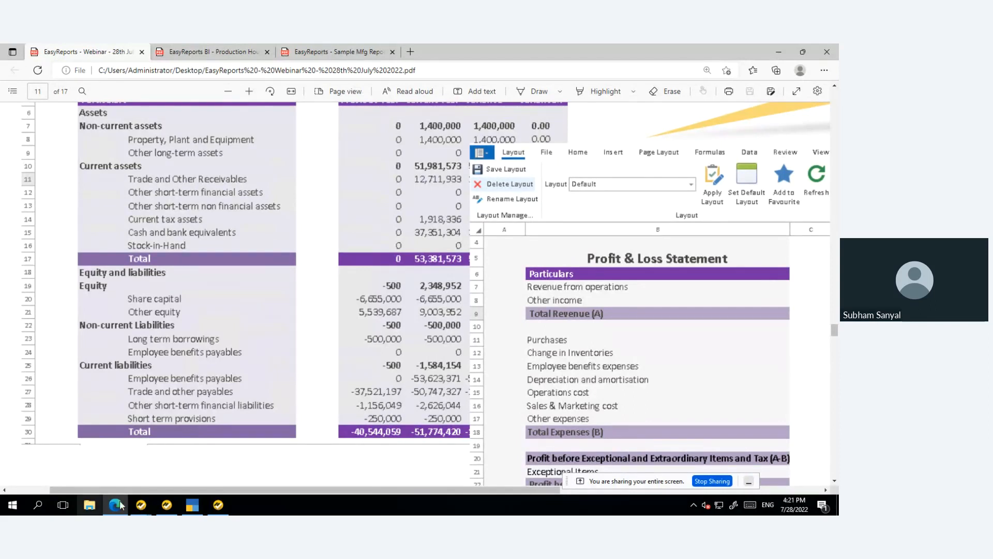
Step: Switch to EasyReports, expand Comparative Financial Statements in the Webinar group, and run its Default layout for 01/04/2019 to 31/03/2020
mouse_move(141, 505)
left_click(63, 461)
scroll(37, 403, "down", 3)
left_click(12, 465)
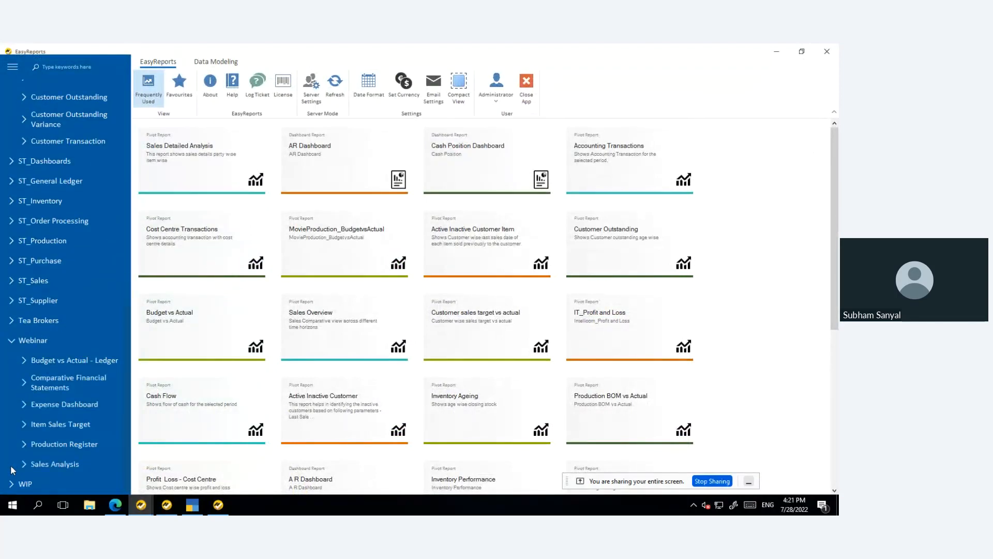
left_click(23, 383)
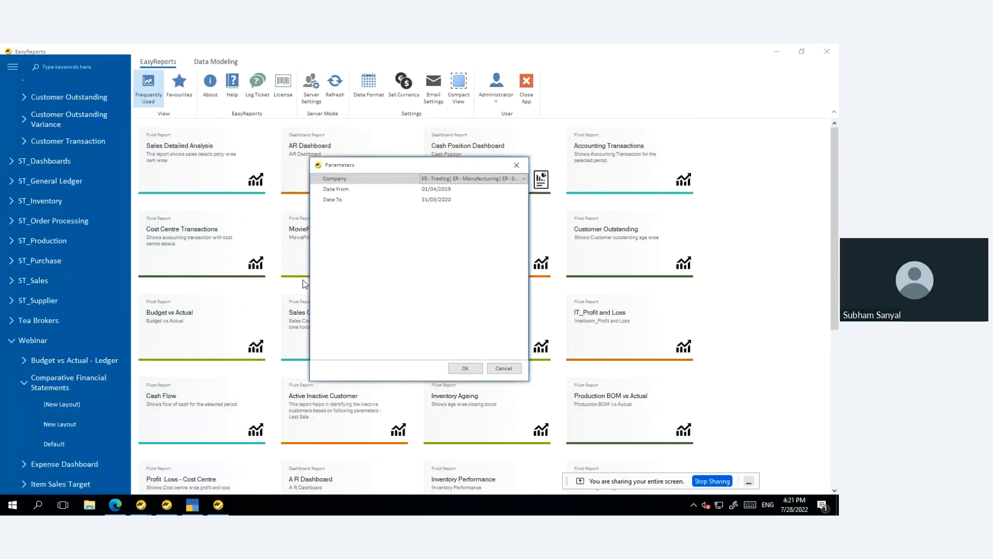
left_click(466, 369)
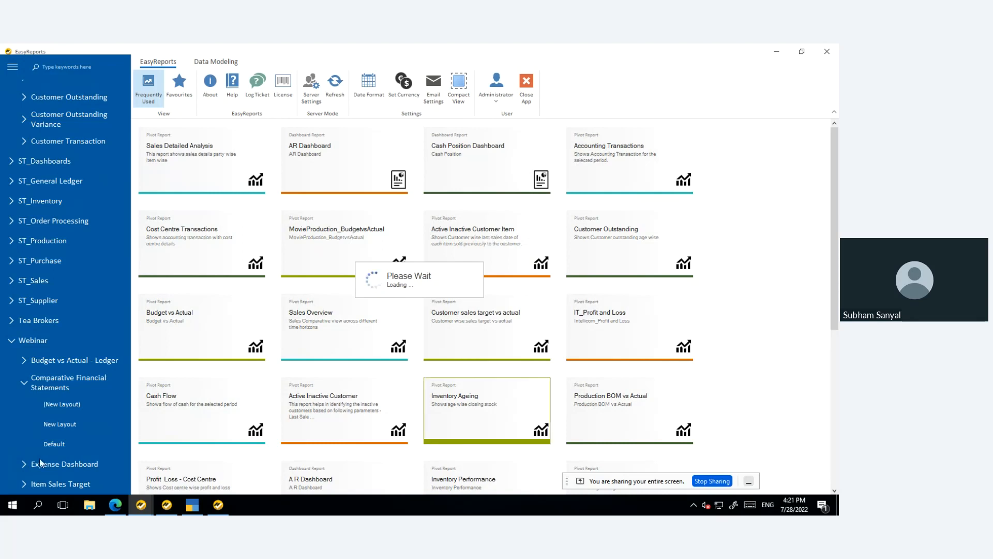
Step: Search Windows for excel, then clear and close the search
left_click(12, 505)
type("excel")
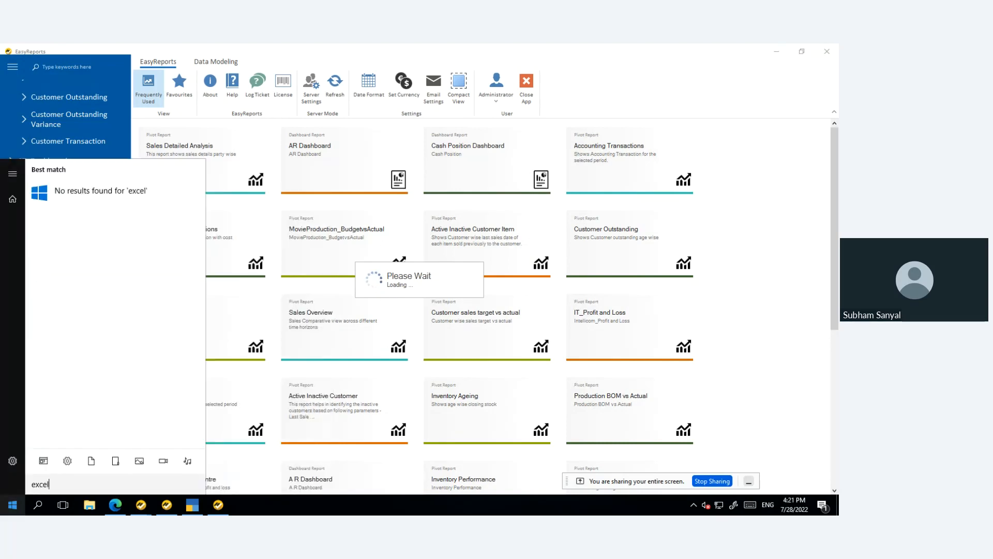
key("BackSpace")
key("BackSpace")
key("BackSpace")
key("BackSpace")
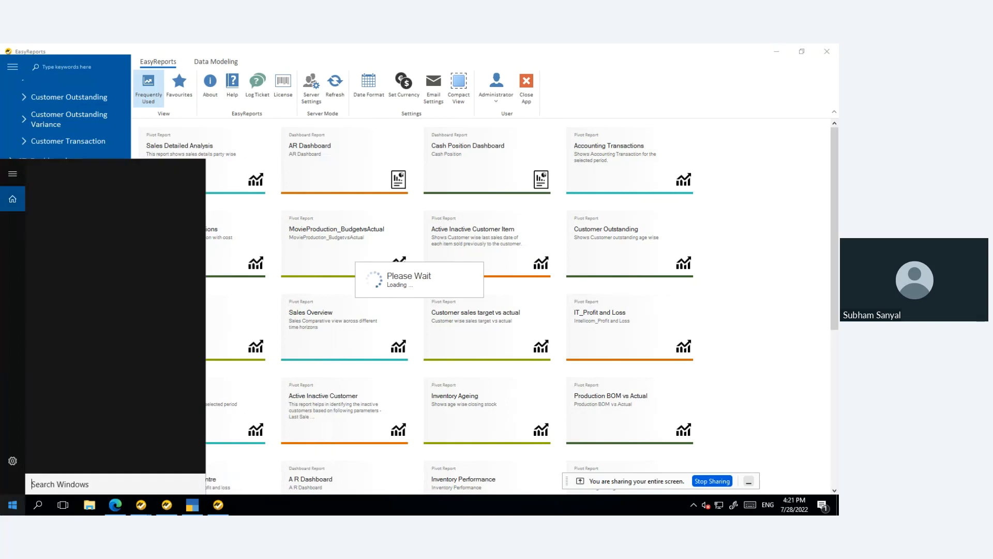
mouse_move(486, 43)
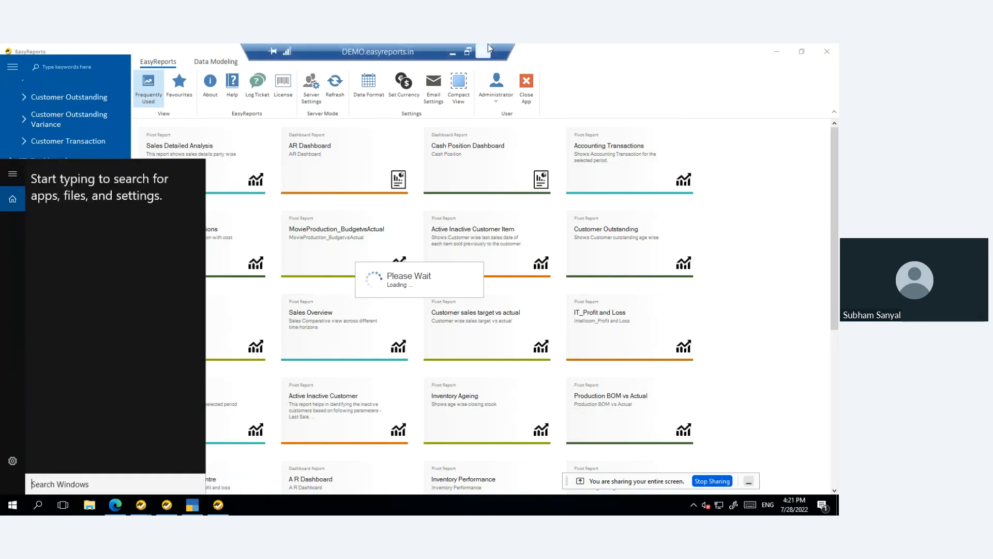
left_click(585, 49)
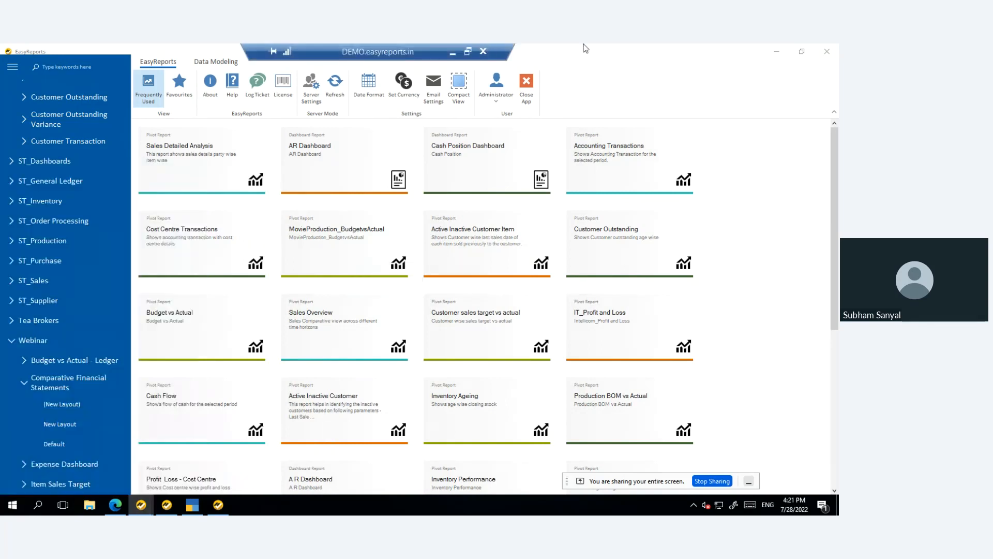
Step: Close the open Production Register and Bill wise receipt days report windows and return to the report list
left_click(147, 504)
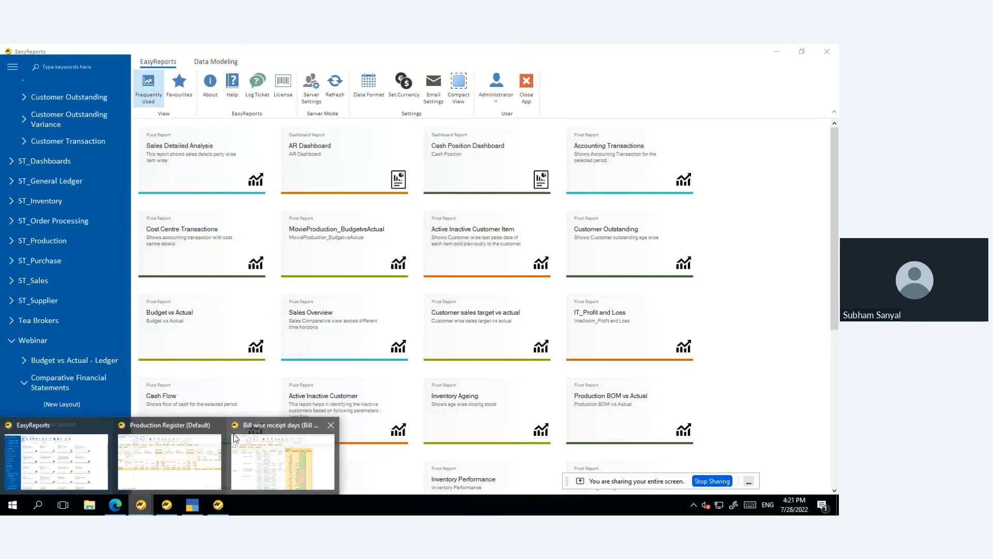
left_click(217, 425)
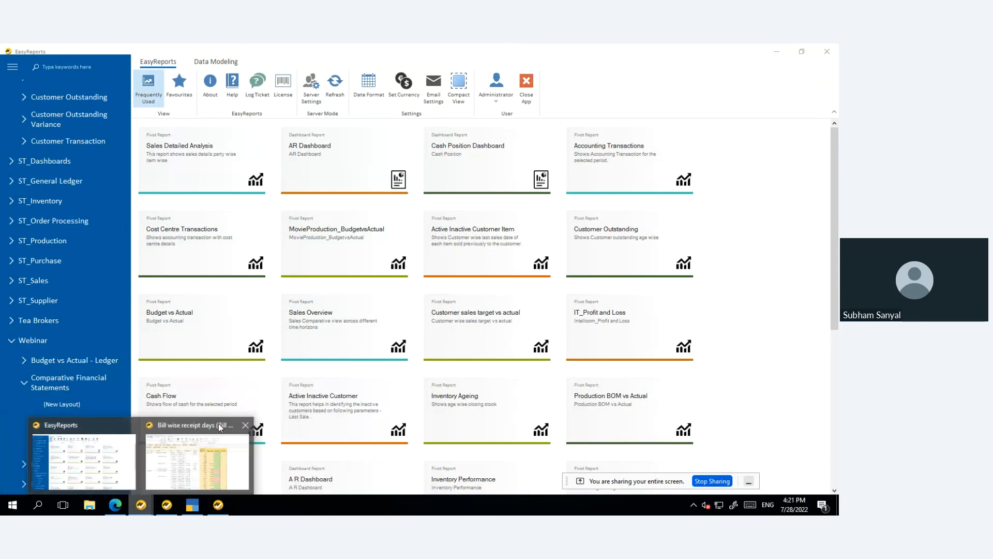
left_click(245, 425)
left_click(135, 451)
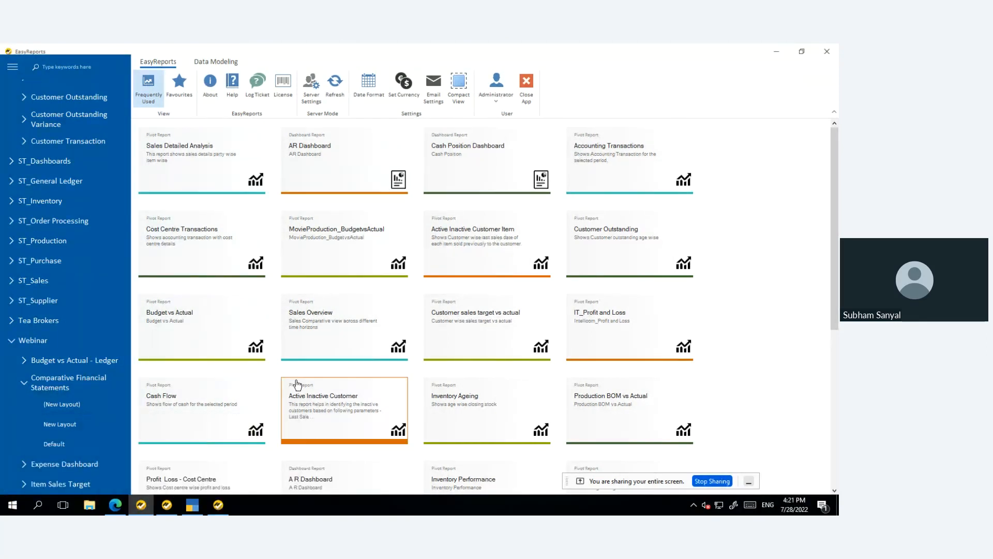
key("alt+Tab")
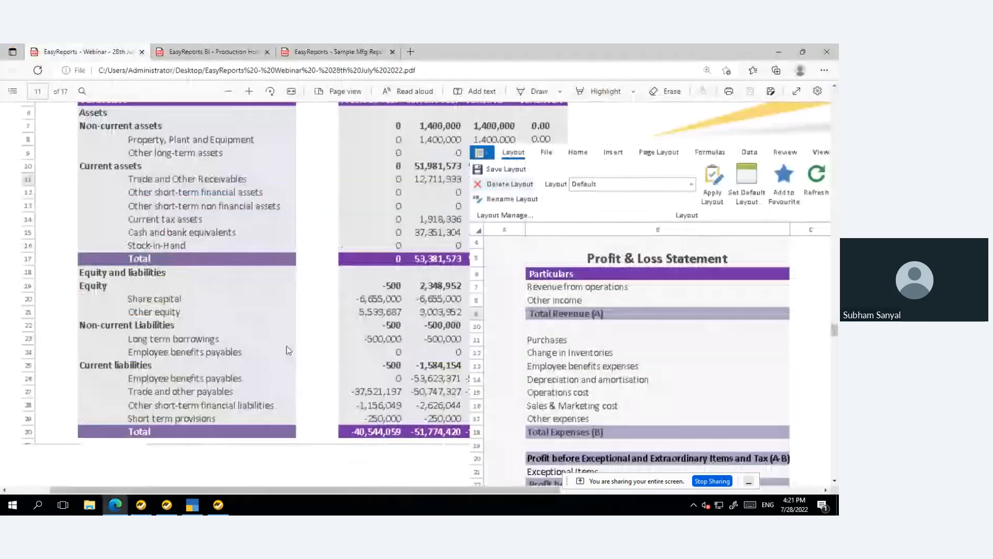
left_click(117, 508)
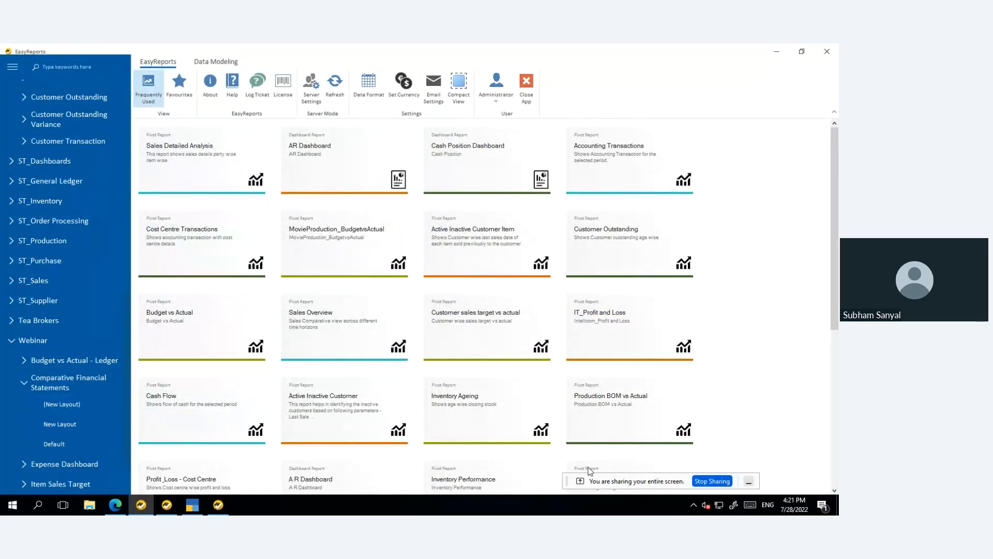
mouse_move(218, 510)
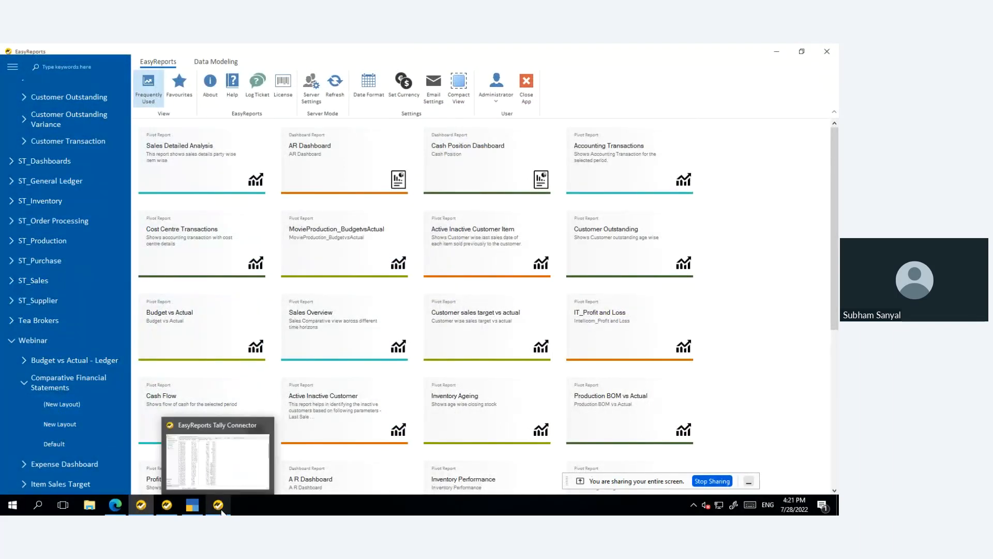
mouse_move(137, 512)
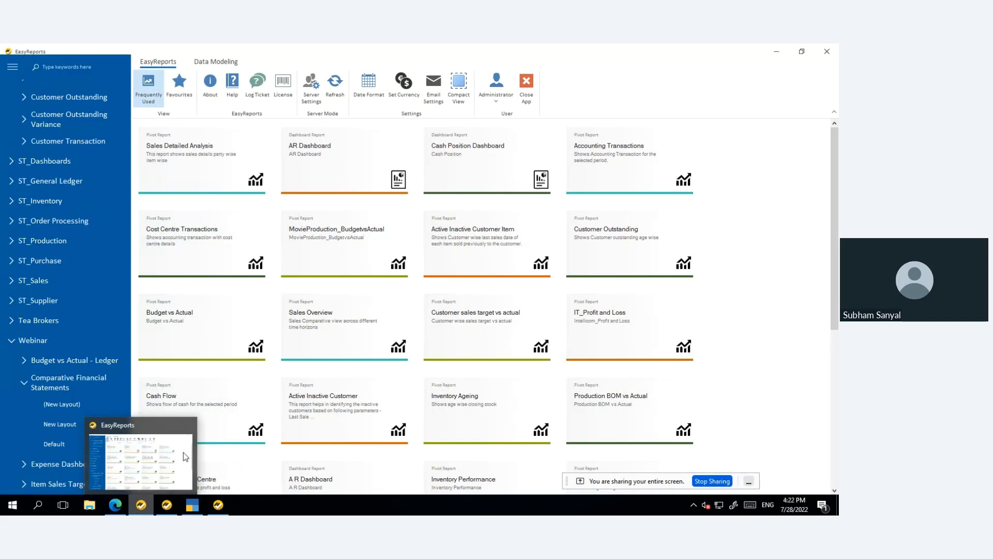
key("alt+Tab")
key("alt+Tab")
key("alt+Tab")
key("alt+Tab")
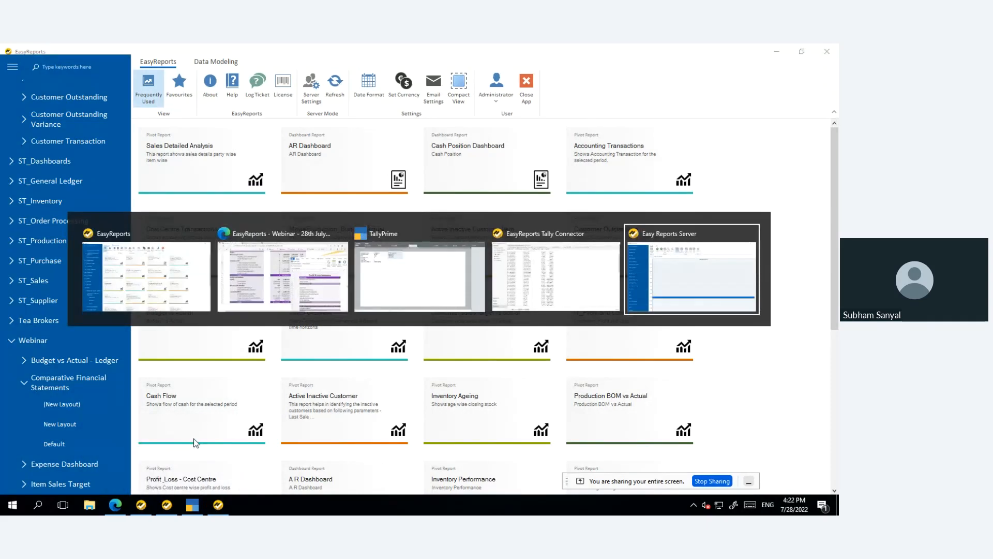
key("alt+Tab")
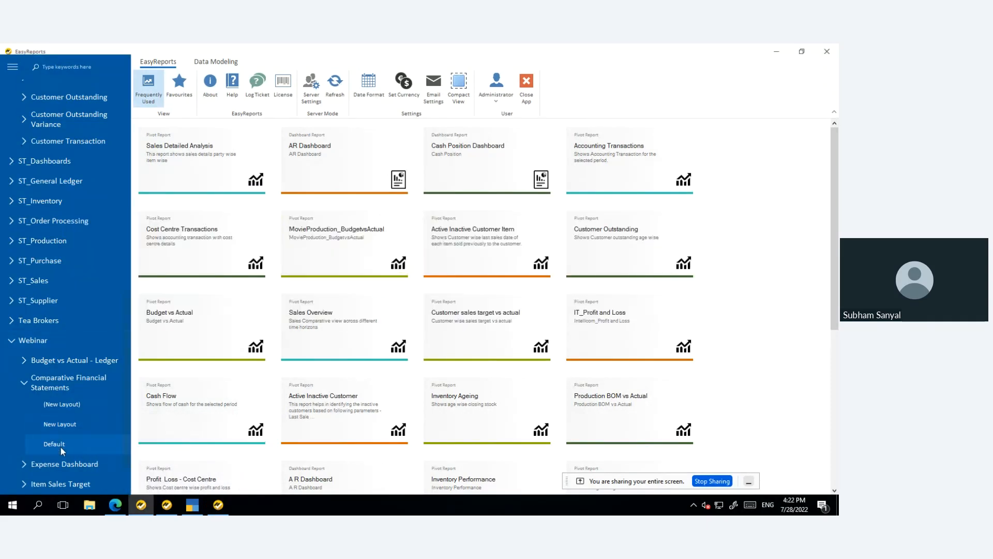
Step: Run the Default layout of Comparative Financial Statements again with the preset companies and the period 01/04/2019 to 31/03/2020
left_click(384, 319)
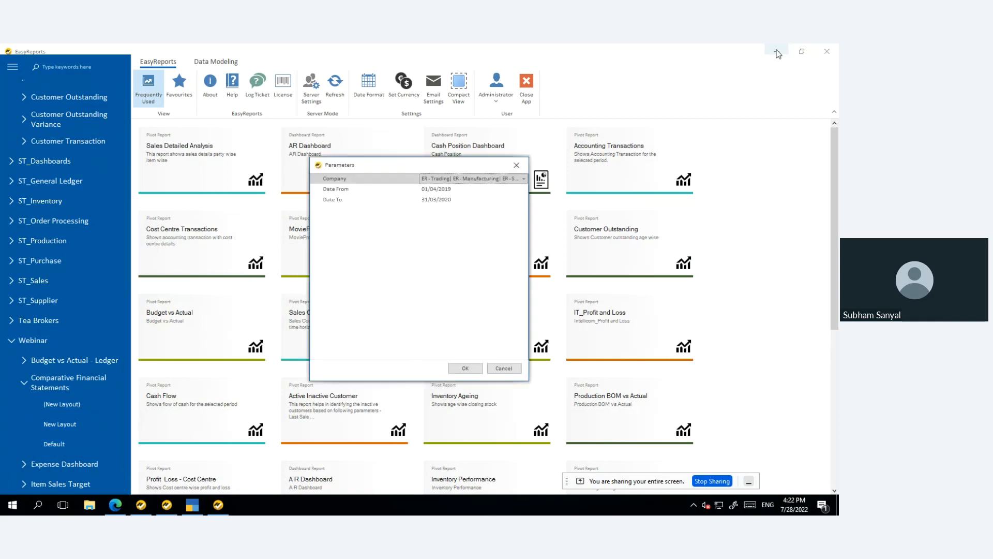
left_click(458, 368)
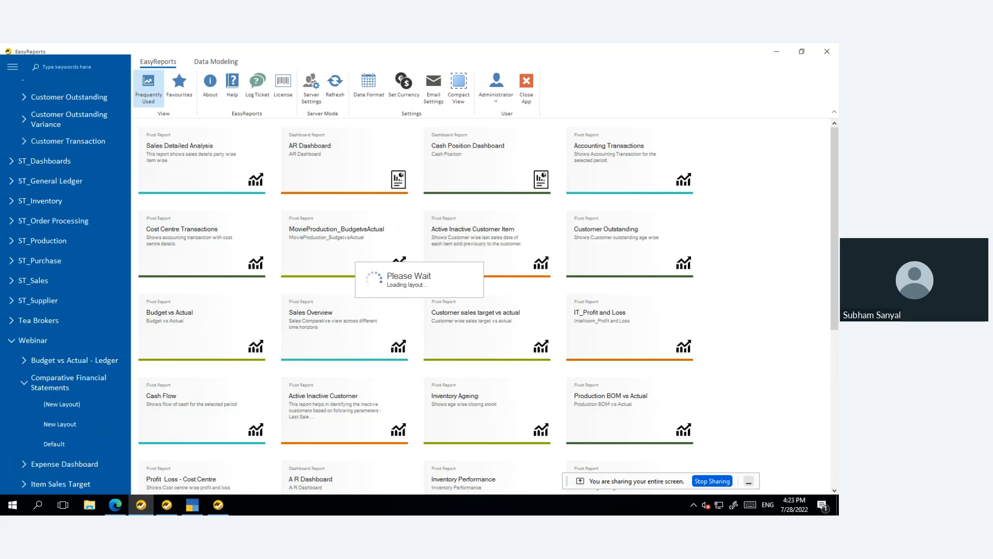
Step: Open Task Manager's list of signed-in users and sign out the first disconnected account
right_click(461, 504)
left_click(495, 463)
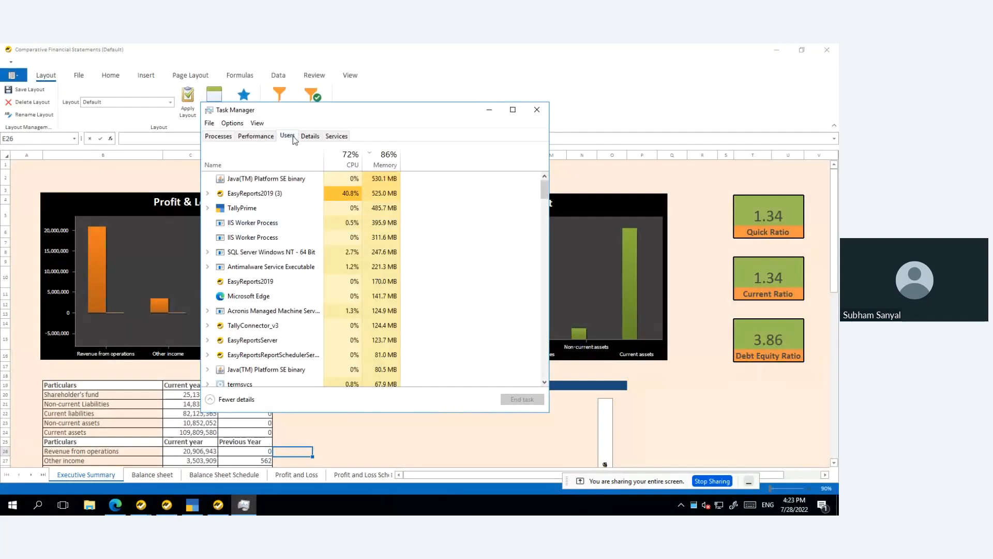
left_click(289, 136)
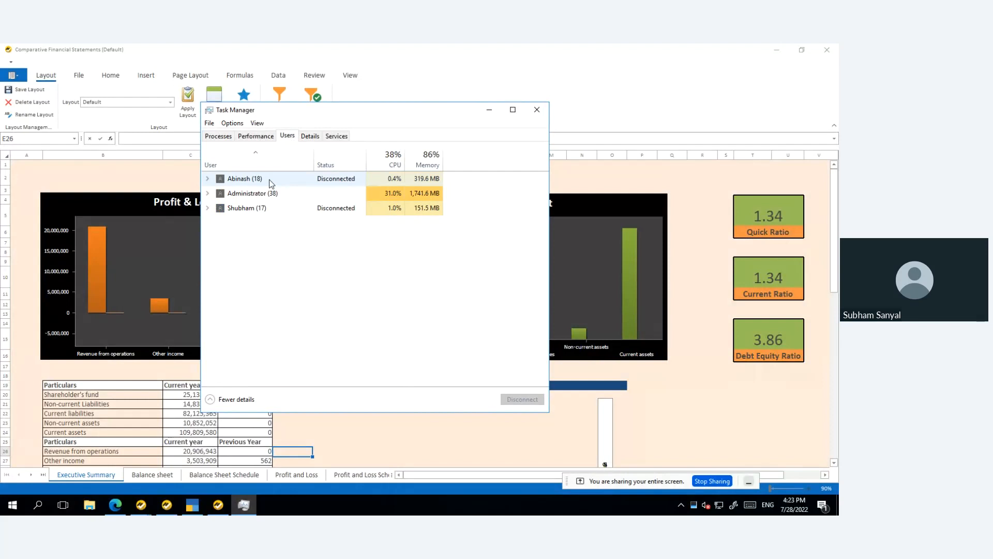
right_click(270, 181)
left_click(304, 209)
left_click(430, 284)
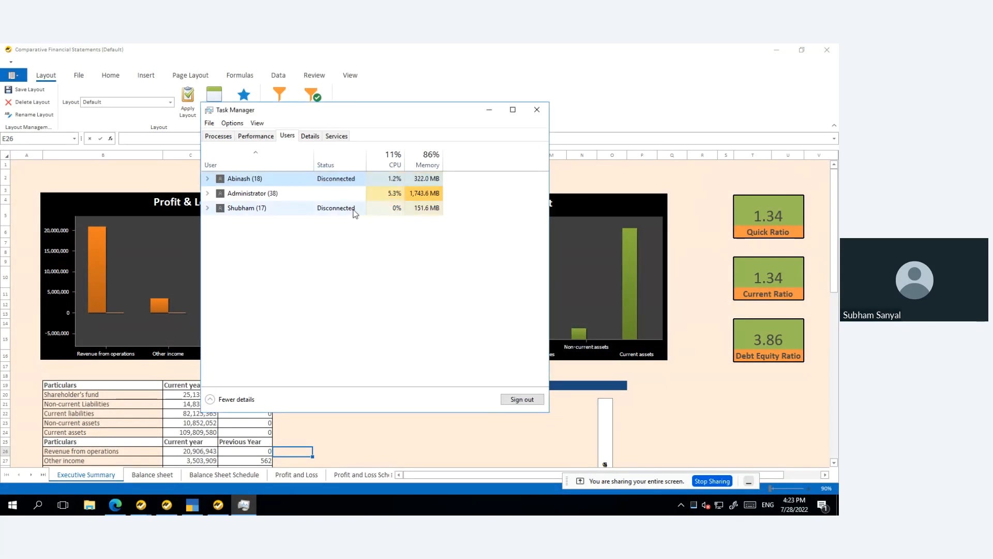
Step: Sign out the remaining disconnected account and close Task Manager
left_click(325, 212)
right_click(325, 211)
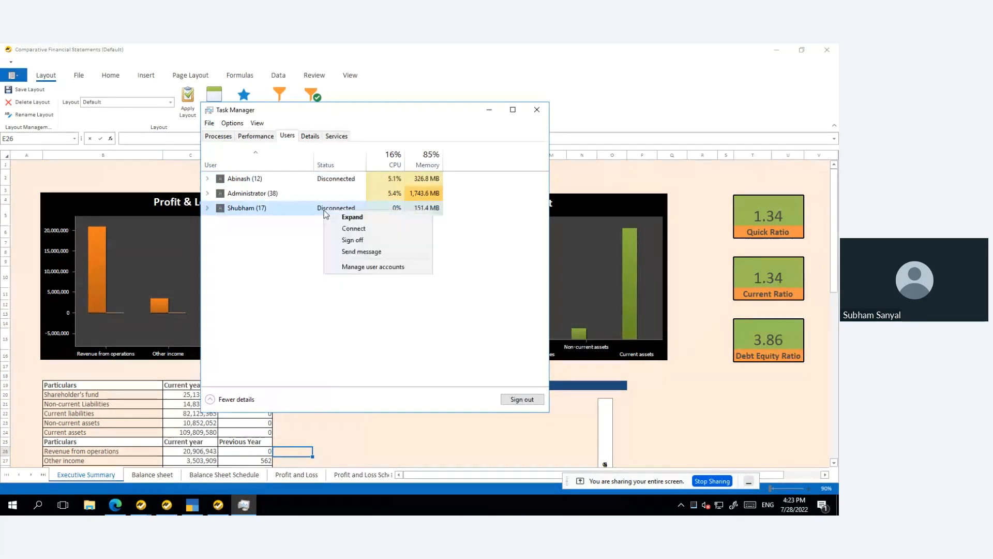
left_click(367, 240)
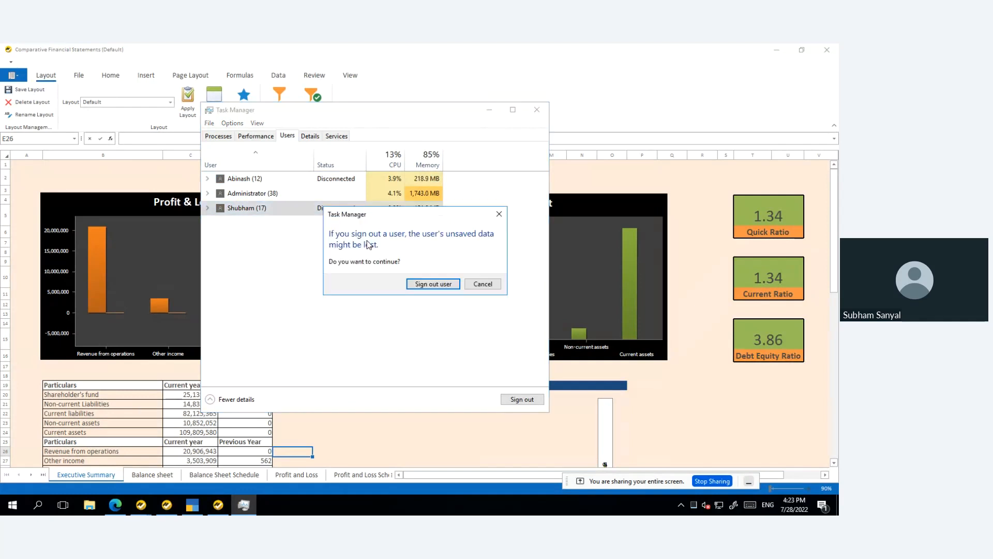
left_click(432, 286)
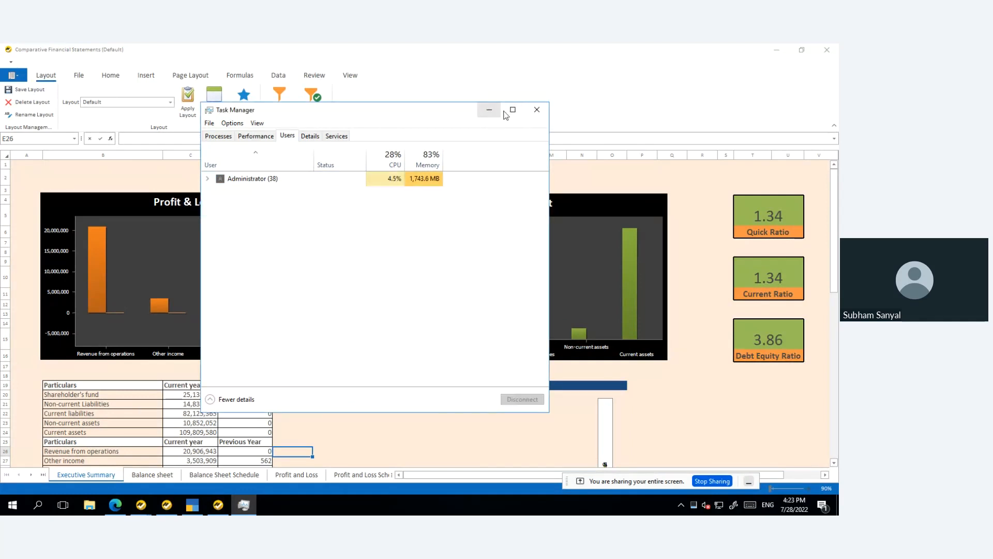
left_click(533, 110)
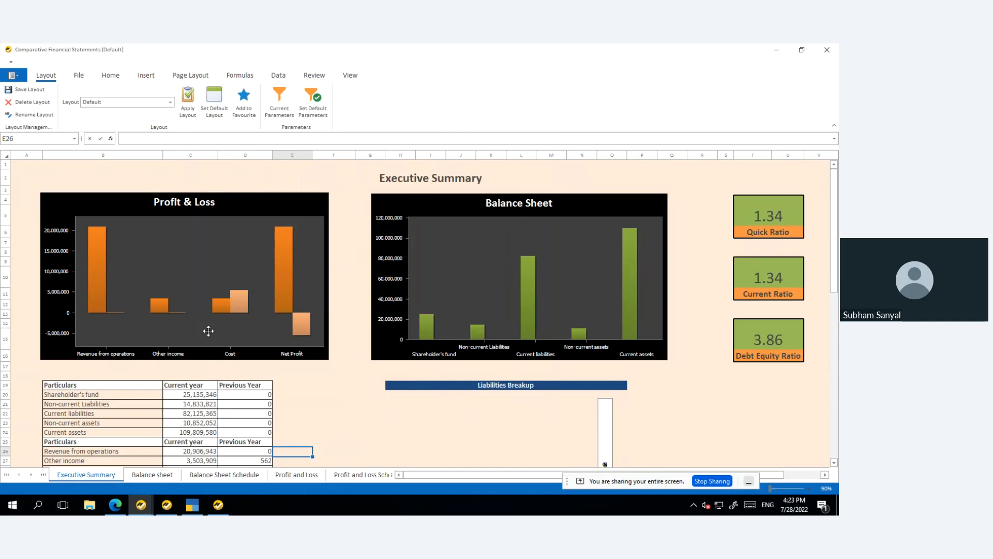
Step: Widen the collapsed Liabilities Breakup chart on the Executive Summary sheet to about the width of its heading
scroll(337, 371, "down", 6)
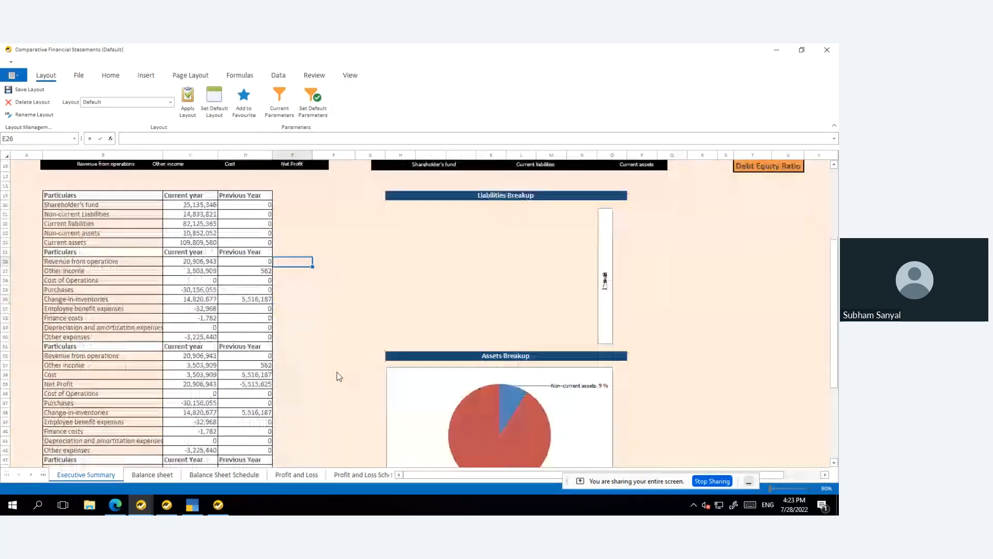
left_click(604, 257)
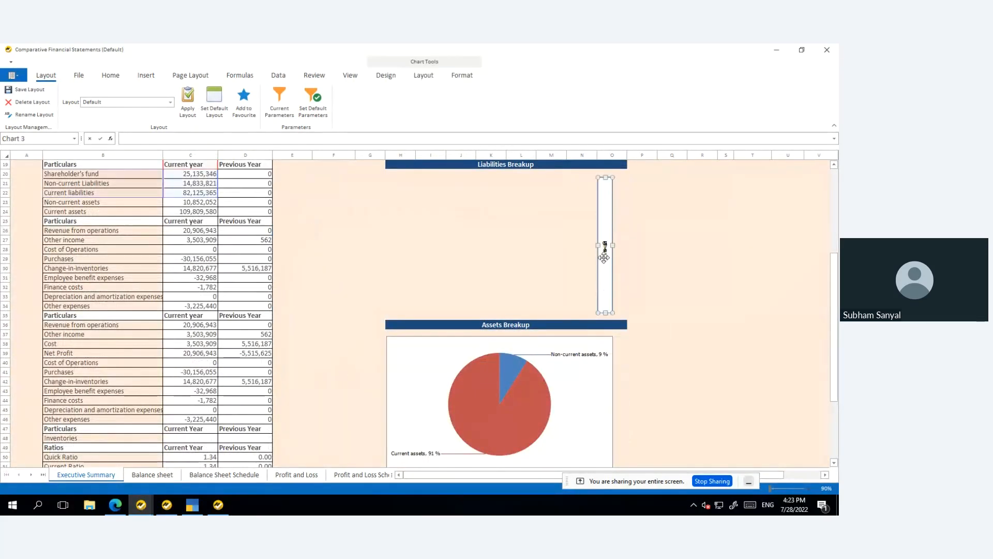
left_click_drag(598, 245, 377, 238)
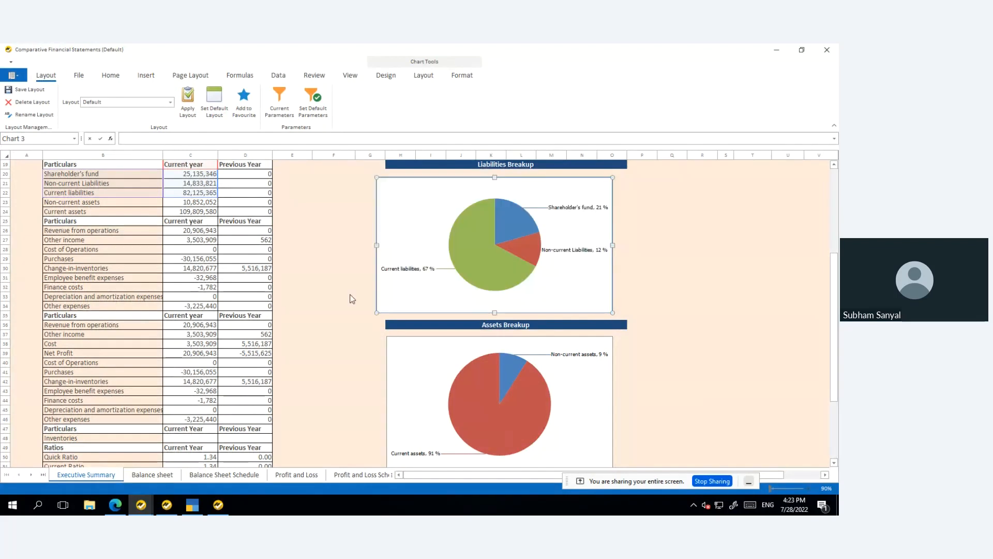
left_click(346, 269)
scroll(352, 354, "up", 3)
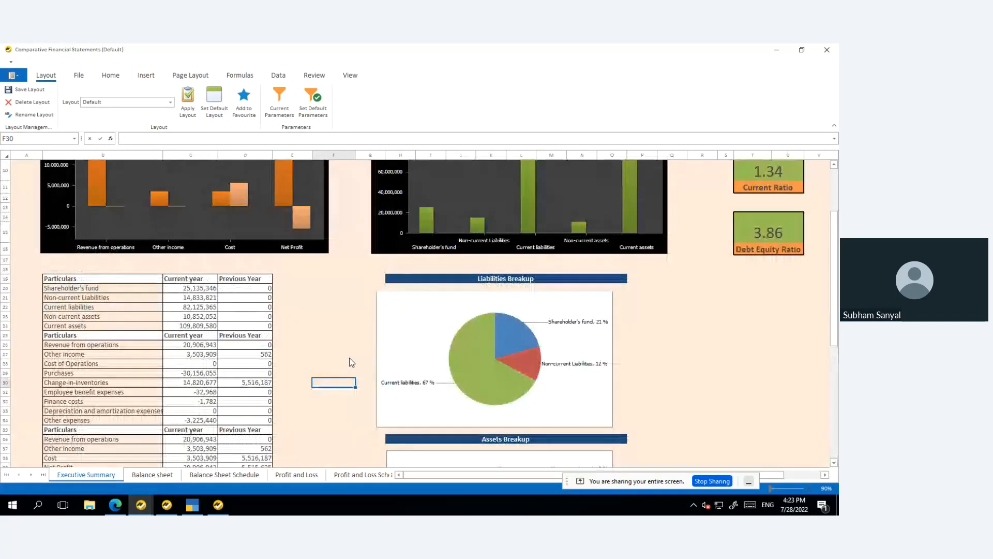
scroll(351, 362, "up", 1)
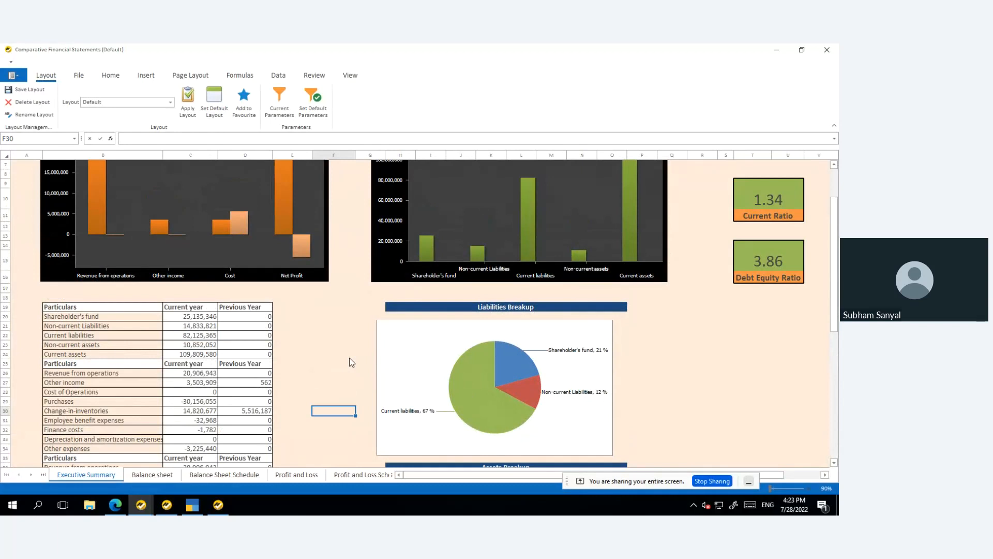
scroll(350, 362, "up", 1)
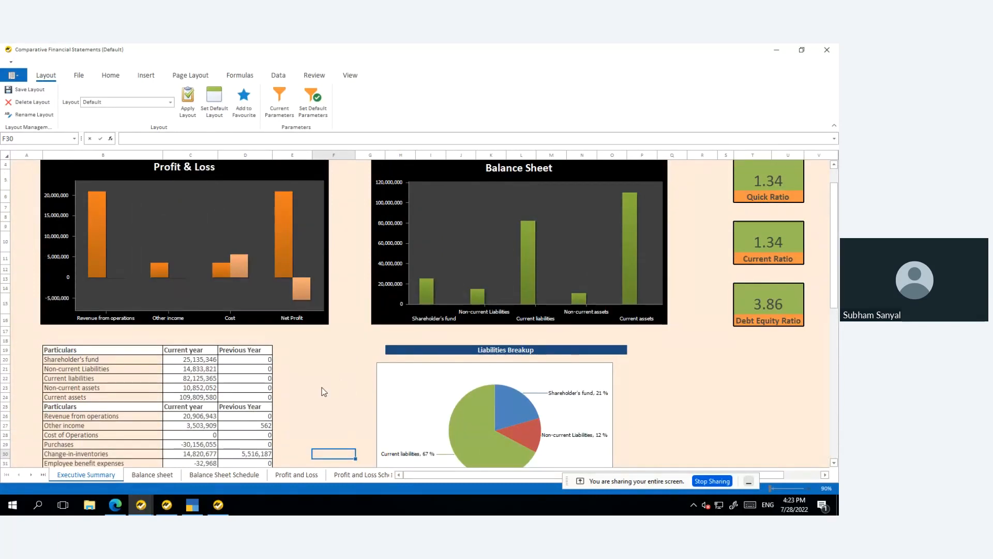
Step: Open the ST-00024-V2-CompFinancials sheet and examine its columns across to the ledger groups
left_click(26, 476)
left_click(26, 477)
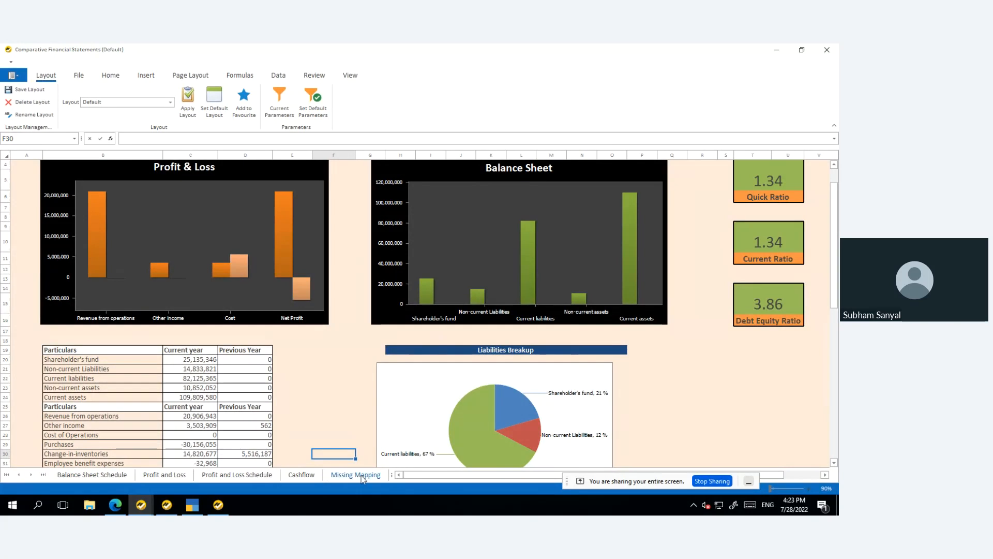
left_click(30, 477)
left_click(30, 477)
left_click(30, 476)
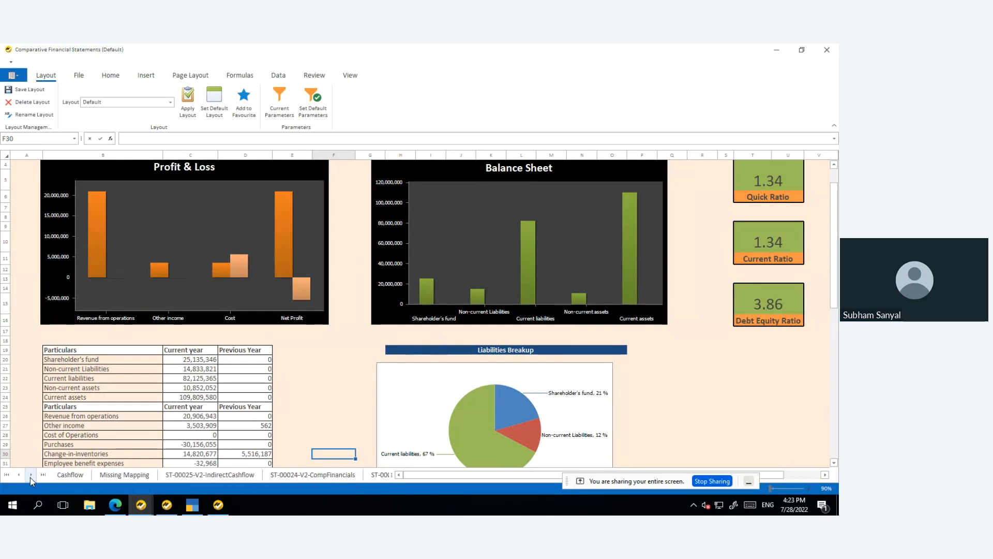
left_click(331, 474)
left_click(318, 250)
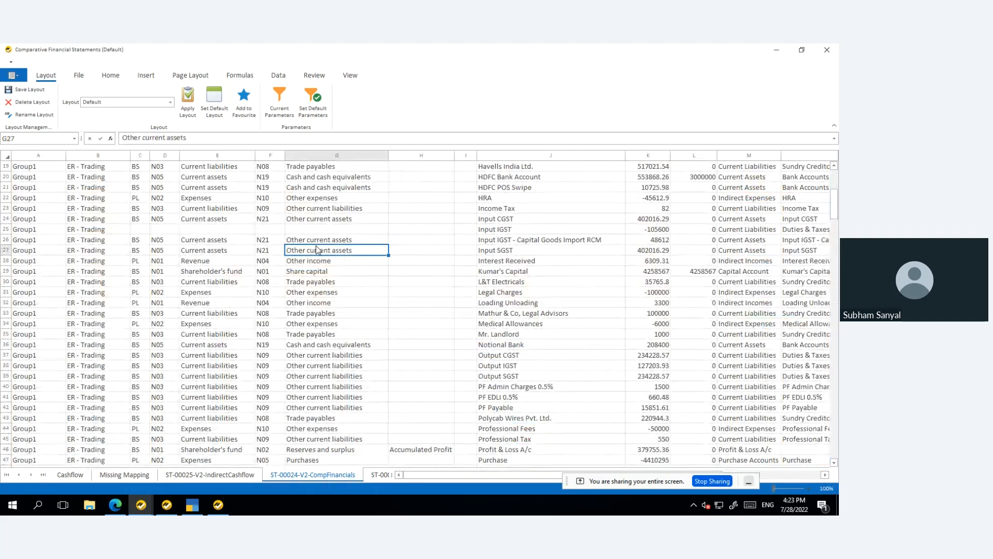
scroll(519, 254, "right", 4)
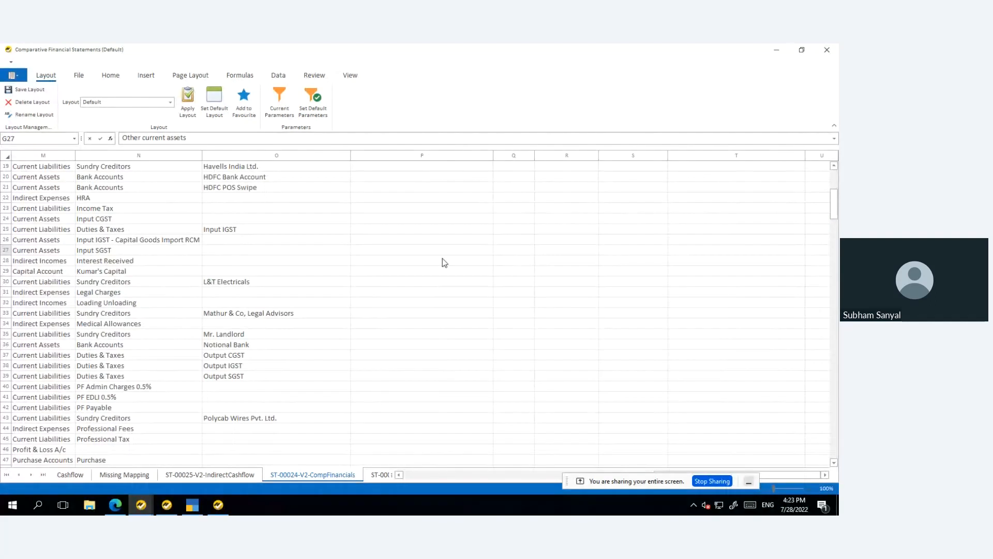
scroll(519, 251, "left", 4)
Step: Try to edit the Input SGST ledger cell, then highlight ledger names and their classifications in column G, rows 21 to 35
double_click(522, 250)
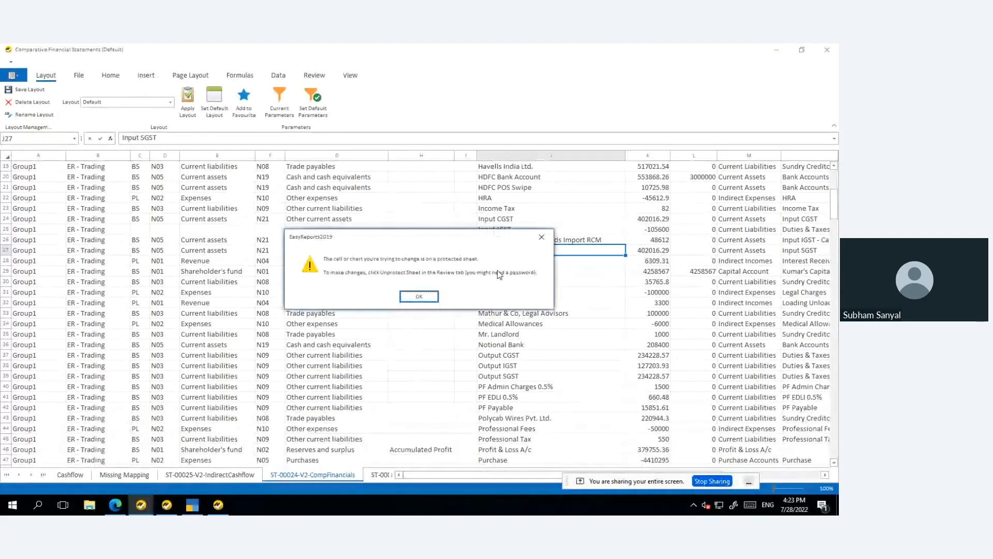
left_click(419, 297)
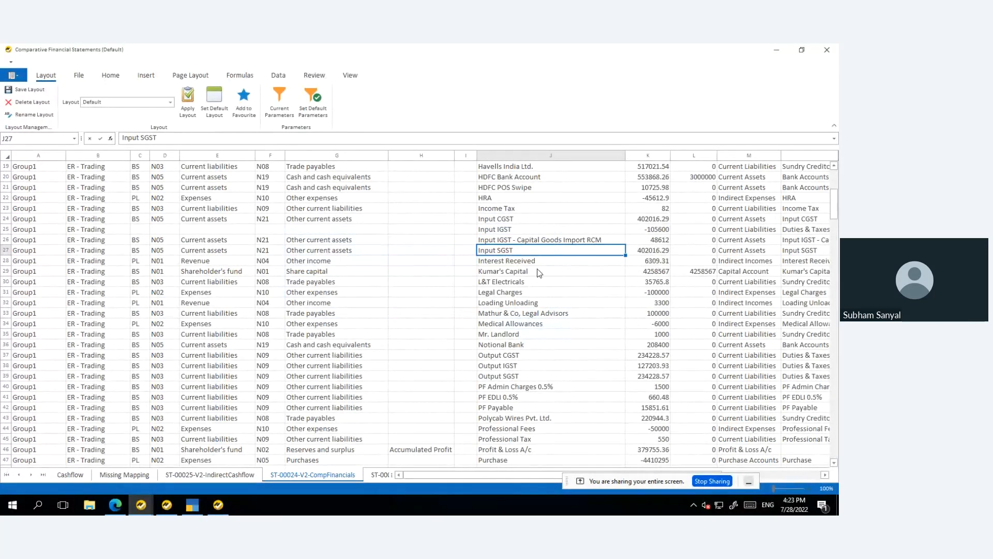
left_click_drag(527, 220, 527, 333)
left_click_drag(310, 188, 320, 338)
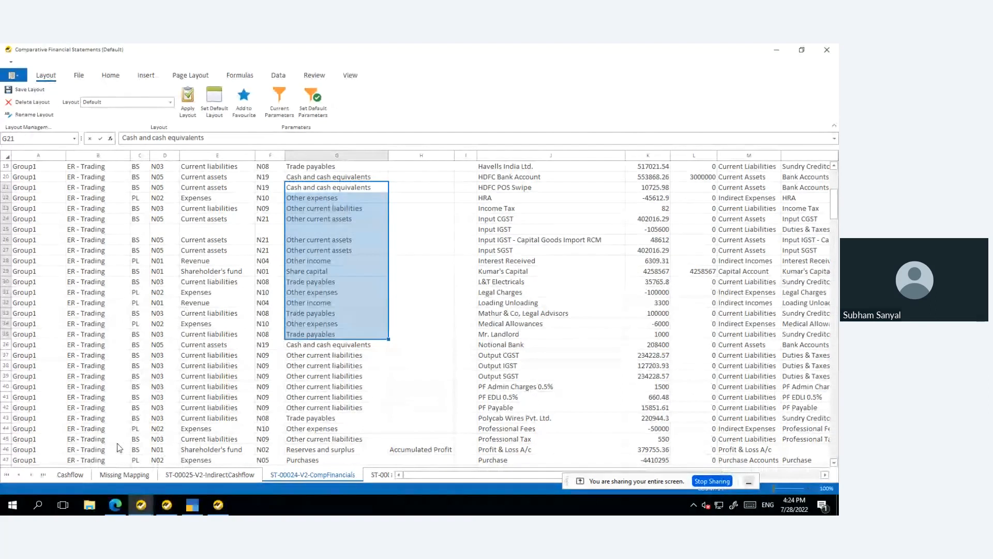
Step: Open the Profit and Loss sheet and inspect the formula behind the consolidated current-year Other income
left_click(20, 479)
left_click(19, 479)
left_click(20, 479)
left_click(19, 479)
left_click(228, 473)
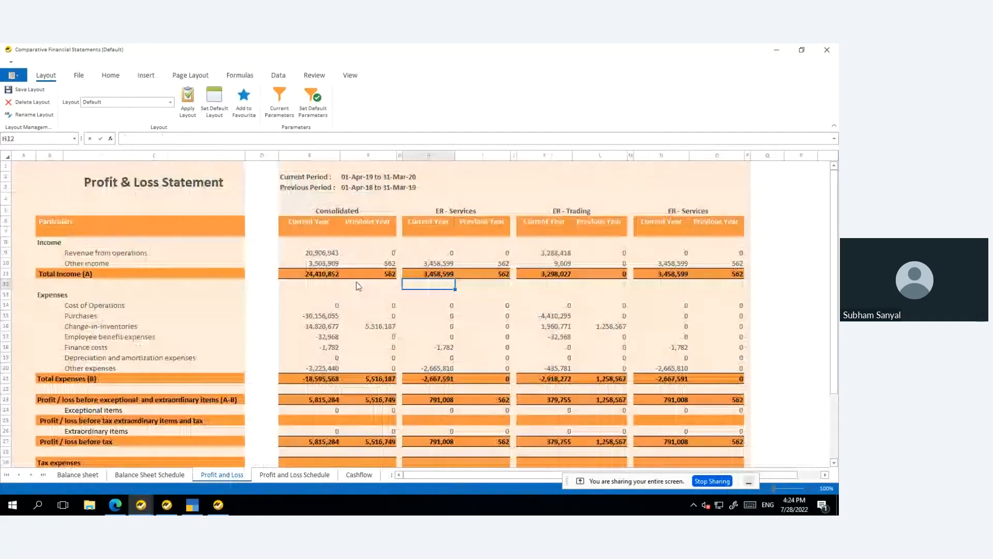
left_click(334, 262)
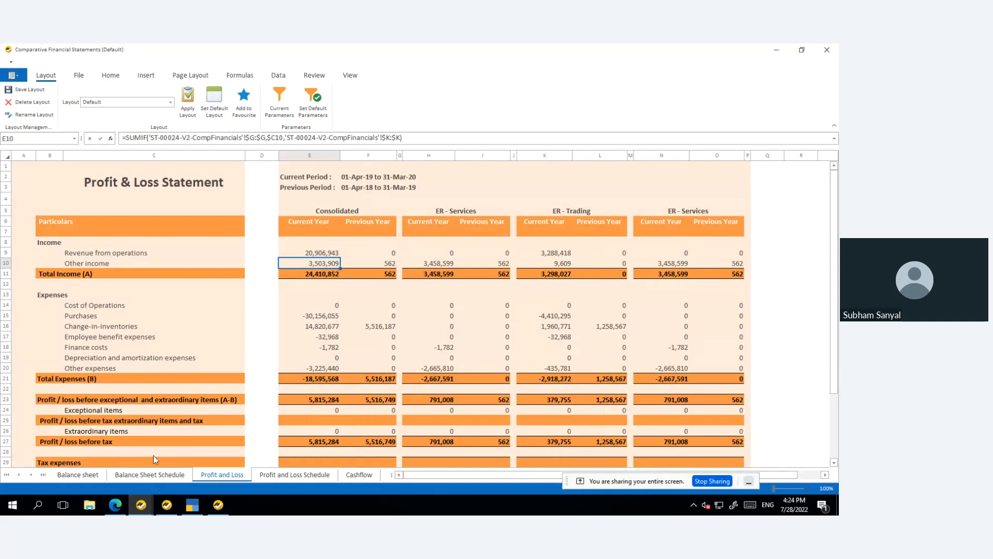
Step: View the top of the Balance sheet, then the tables and breakup charts on the Executive Summary sheet
left_click(78, 475)
scroll(406, 352, "up", 4)
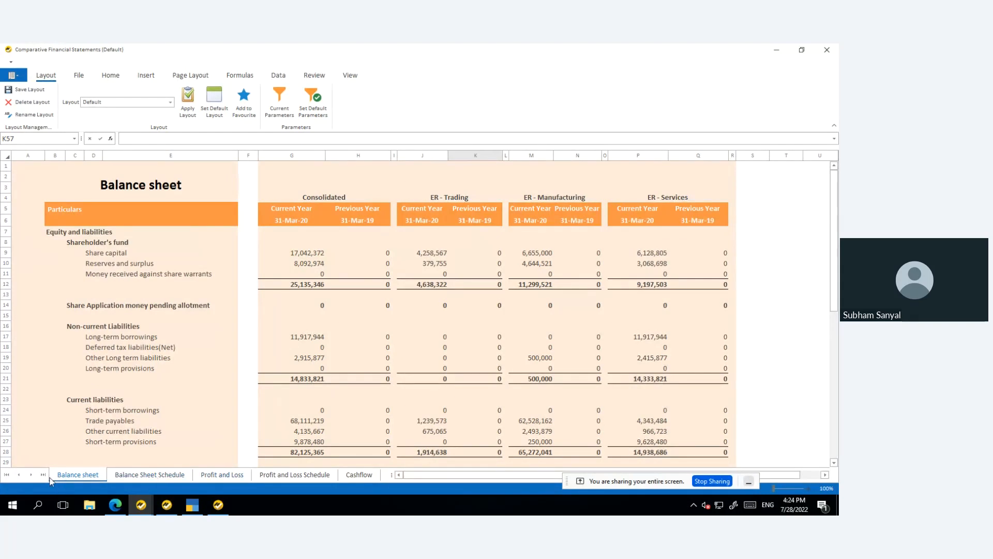
left_click(19, 475)
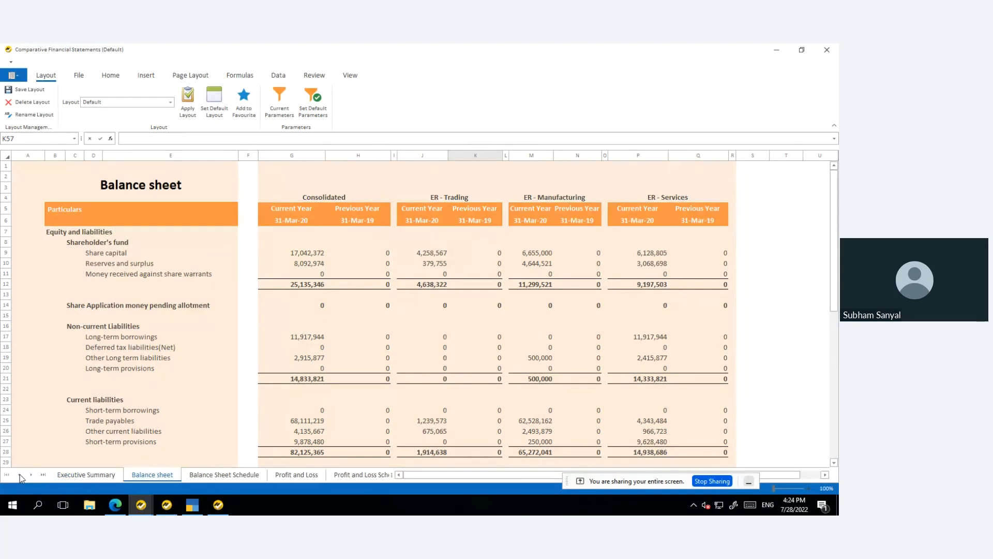
left_click(103, 474)
scroll(339, 351, "down", 5)
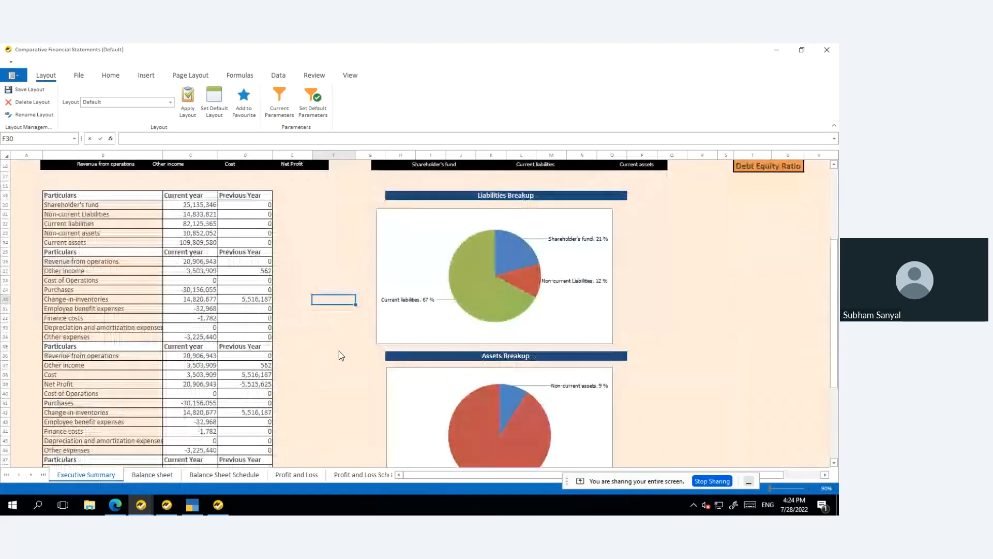
scroll(339, 356, "down", 2)
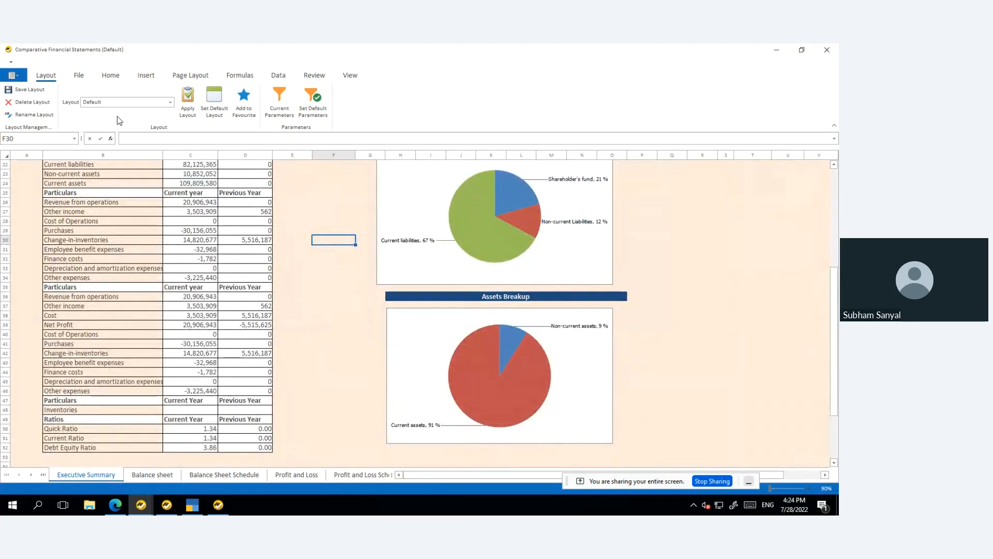
Step: Display the report's save and print commands, then return to the ST-00024-V2-CompFinancials data sheet
left_click(79, 75)
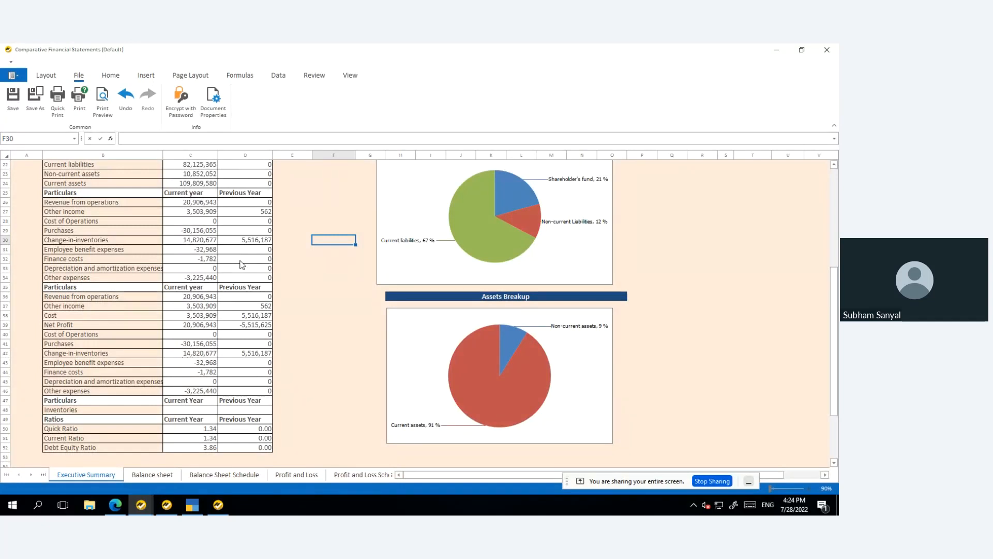
left_click(29, 477)
left_click(29, 478)
left_click(29, 478)
left_click(30, 478)
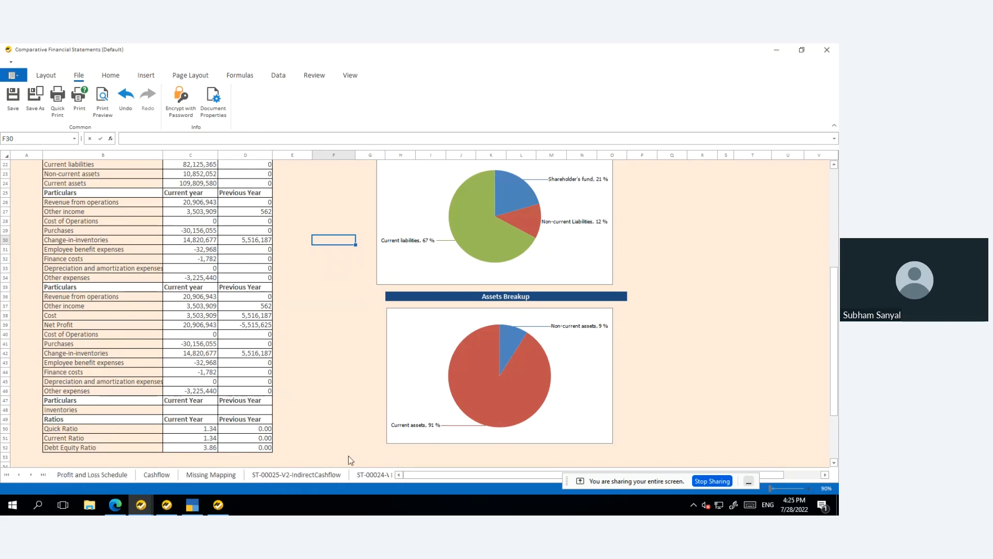
left_click(378, 473)
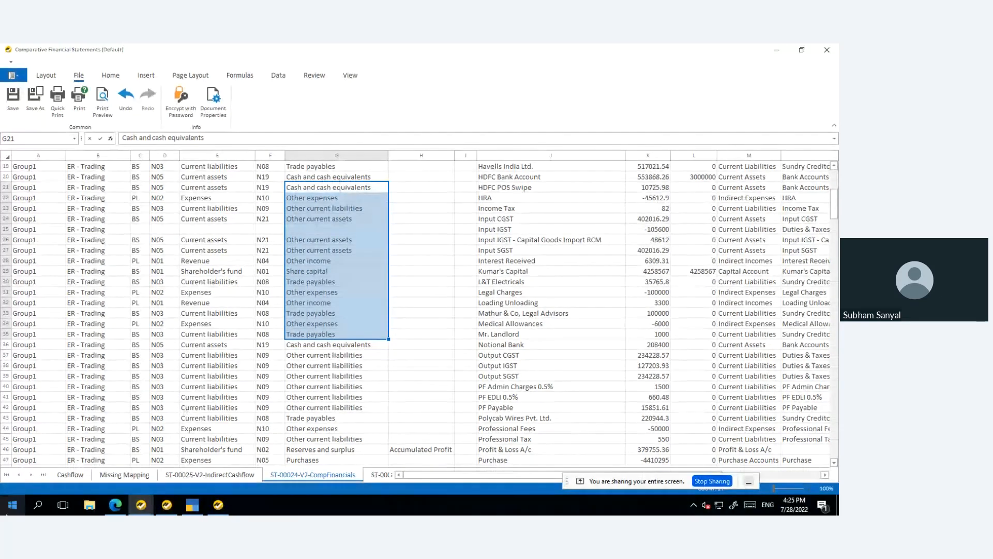
Step: Insert a blank row above Deferred tax liabilities(Net) on the Balance sheet and select its cell in column E
left_click(18, 475)
left_click(18, 474)
left_click(18, 475)
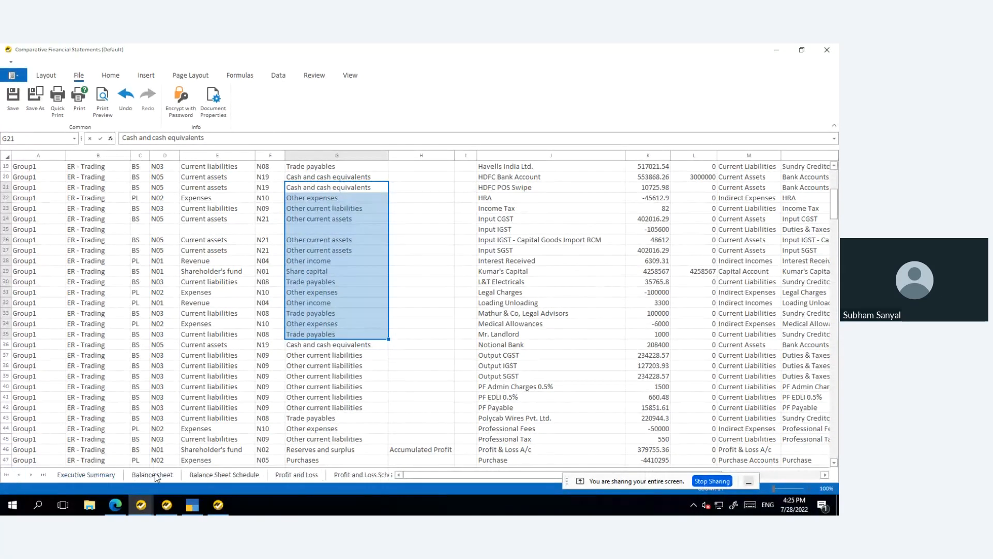
left_click(152, 475)
left_click(120, 256)
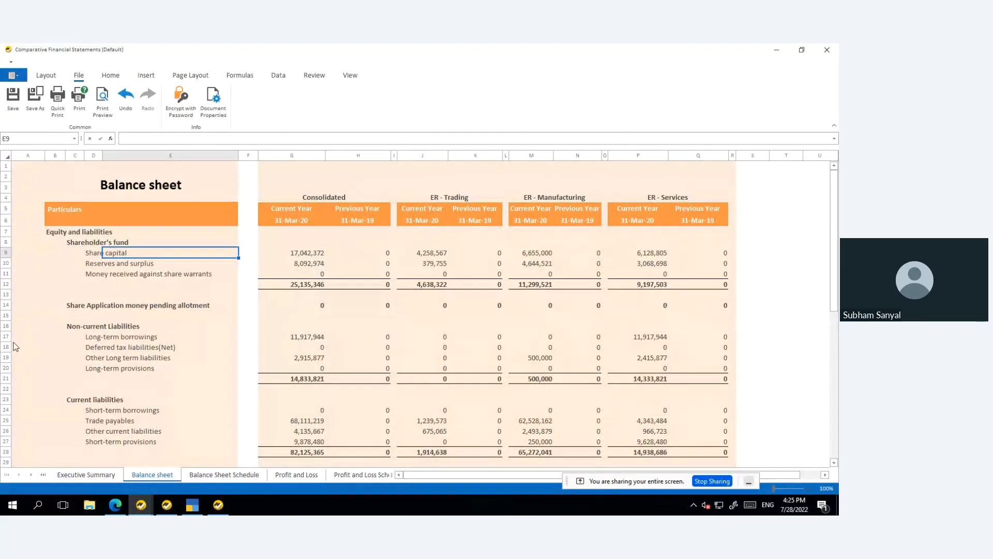
right_click(6, 347)
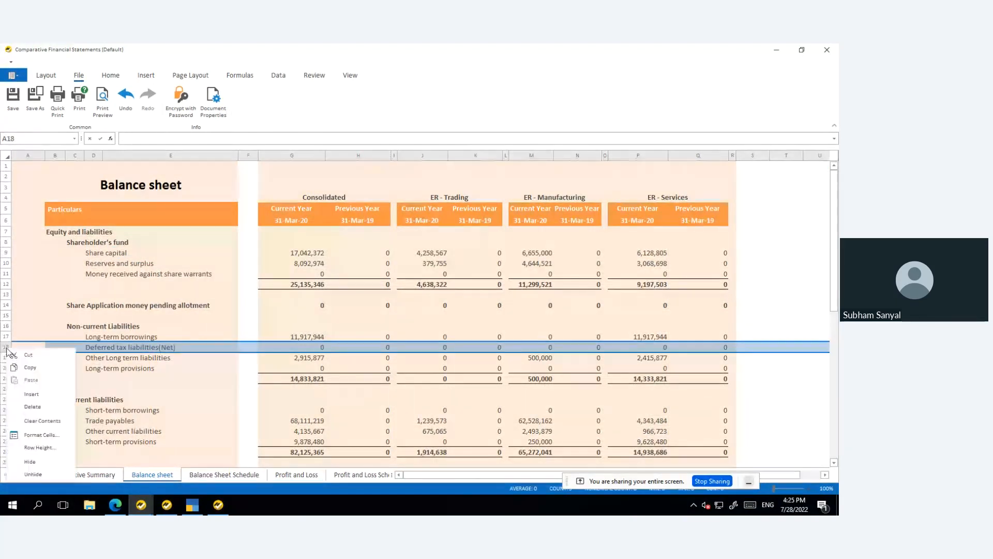
left_click(38, 400)
left_click(118, 348)
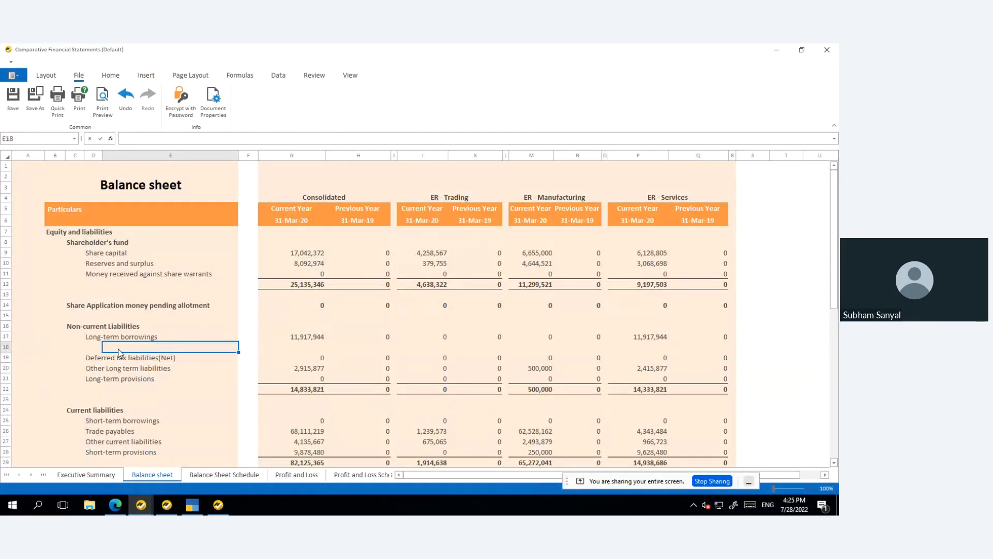